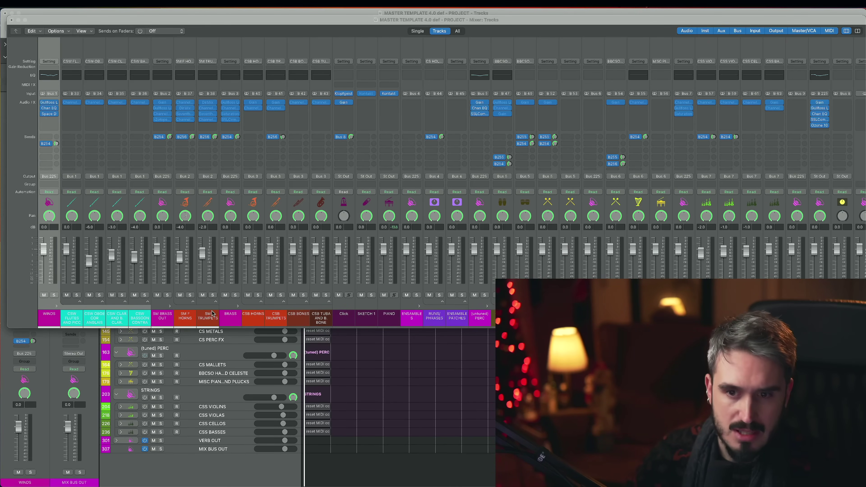
- Survey the mixer's orchestral channel strips and check the Gain plug-in on the CSS BASSES channel
scroll(205, 314, right, 2)
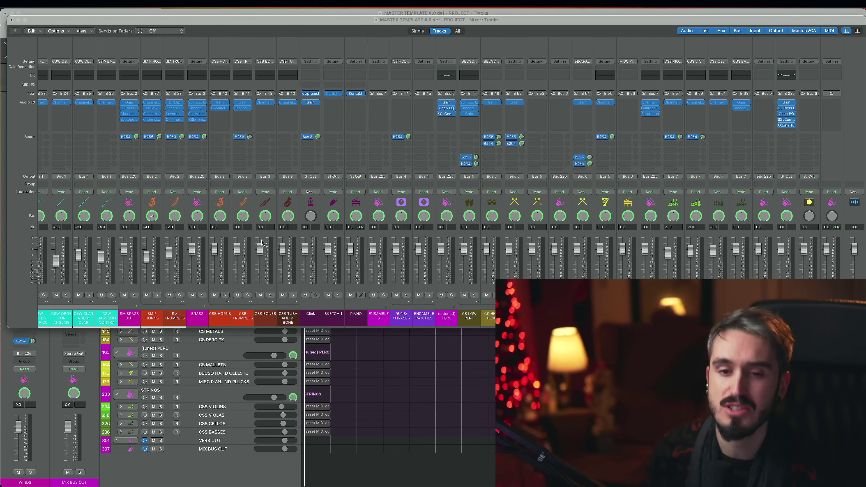
scroll(264, 247, left, 3)
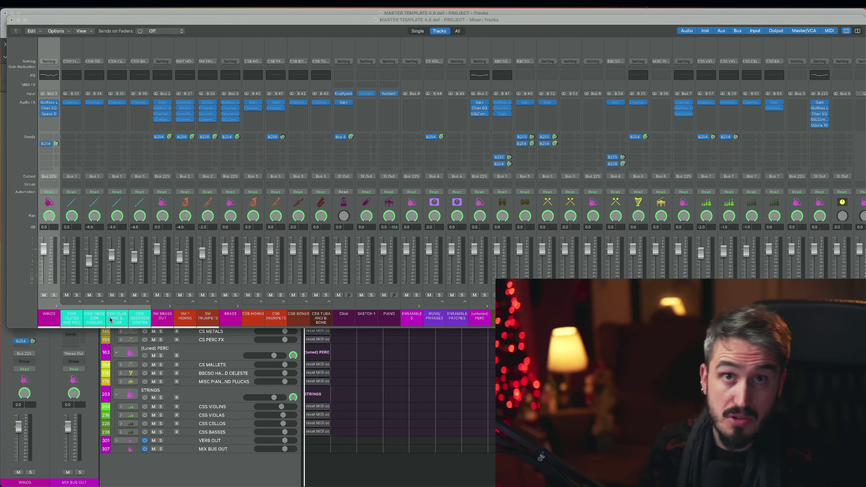
click(93, 319)
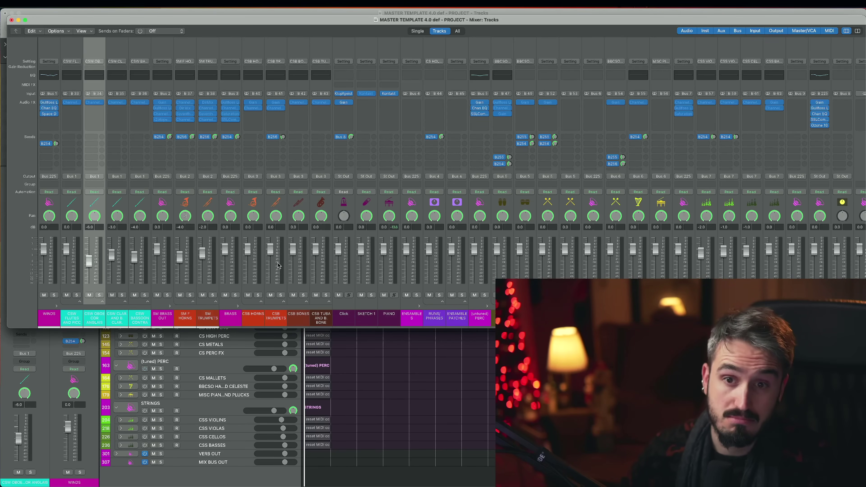
scroll(278, 294, right, 3)
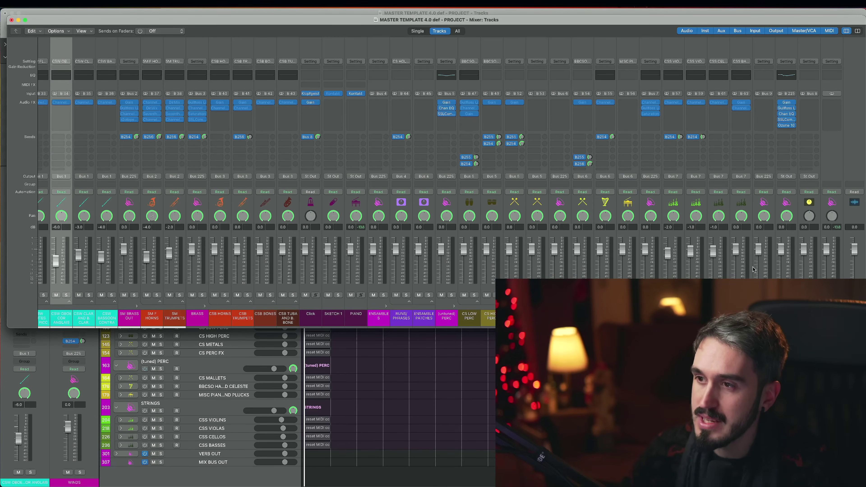
click(741, 102)
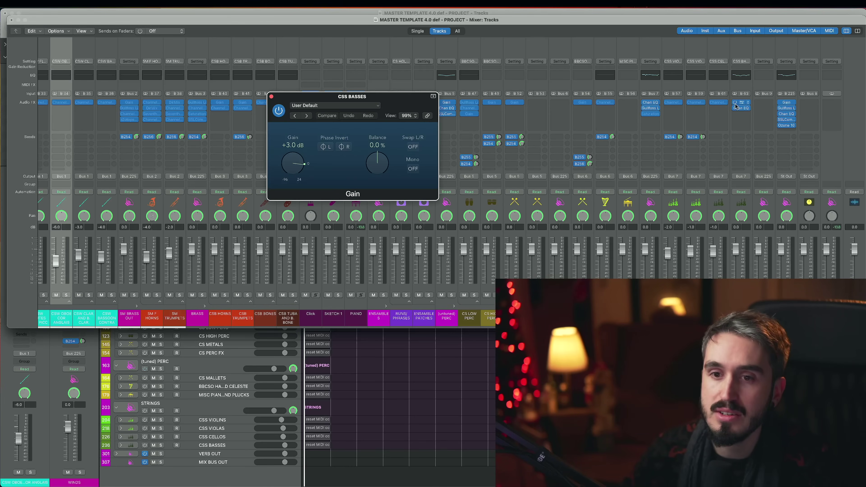
click(271, 97)
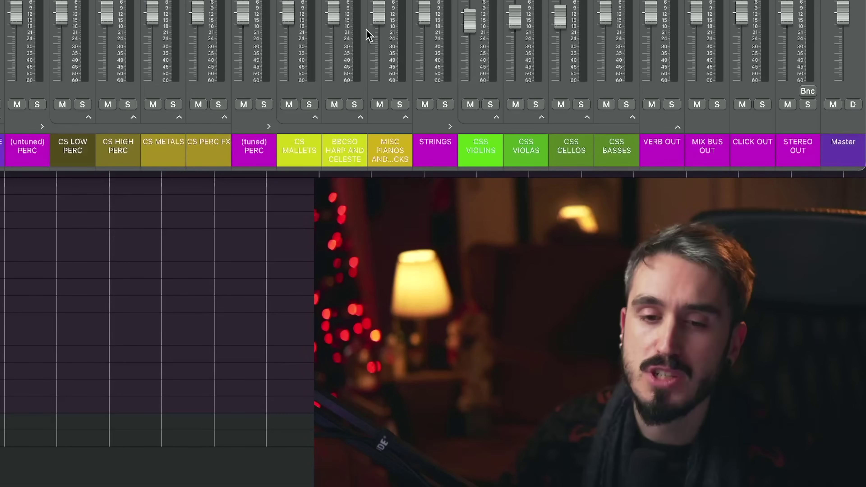
- Close the mixer window and select the No Output track in the track list
scroll(284, 31, left, 3)
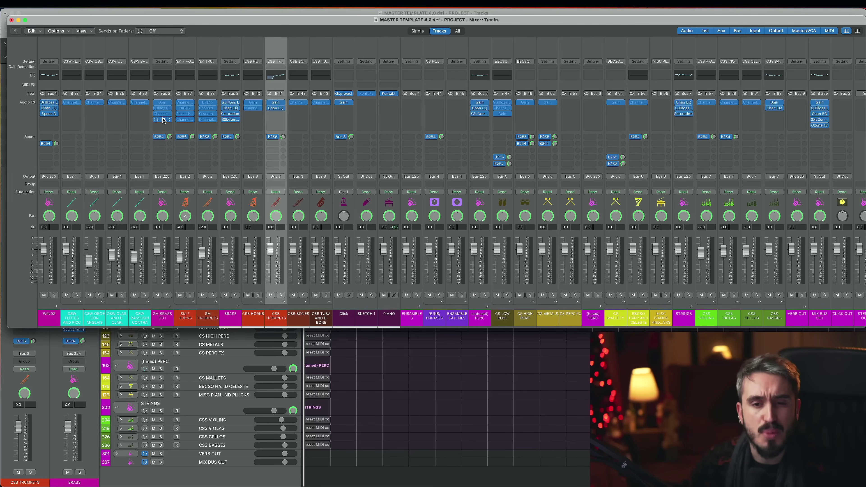
click(11, 21)
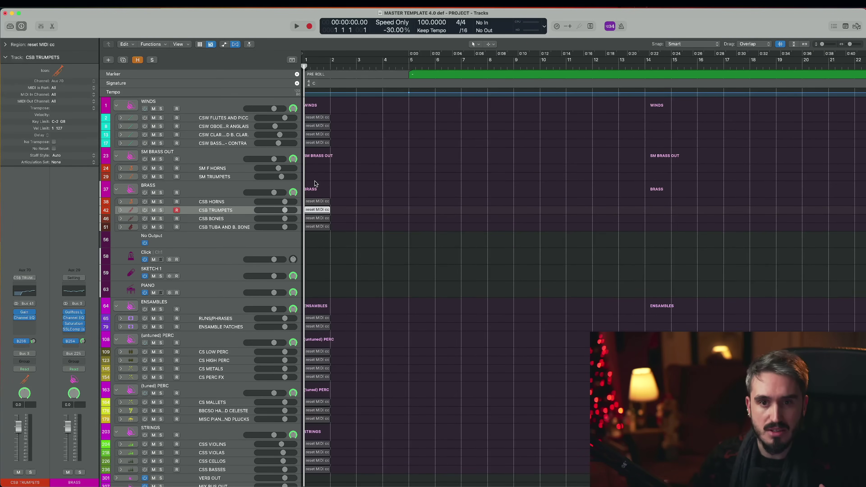
click(192, 240)
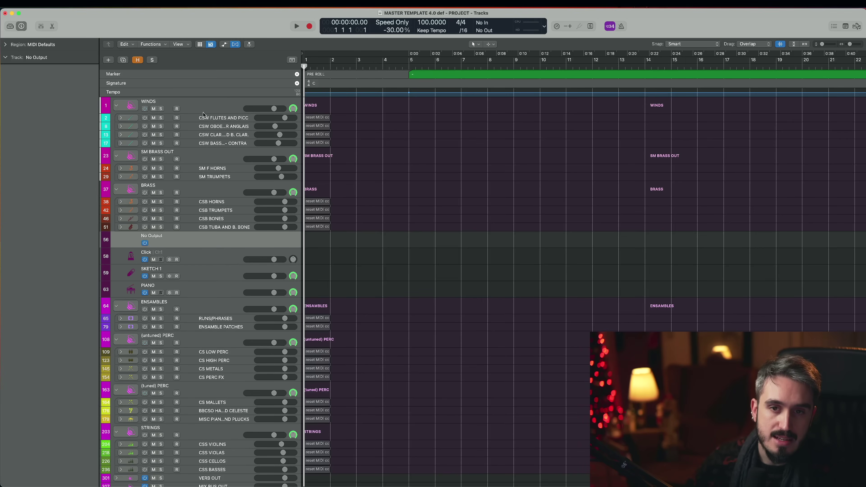
- Inspect the CSW FLUTES AND PICC stack and its CSW Flute Solo Kontakt instrument, leaving the woodwind stacks collapsed
click(210, 118)
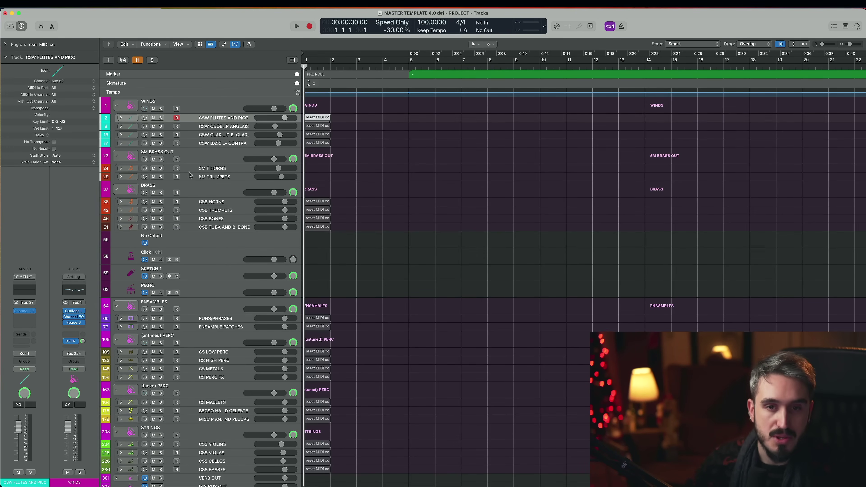
click(120, 118)
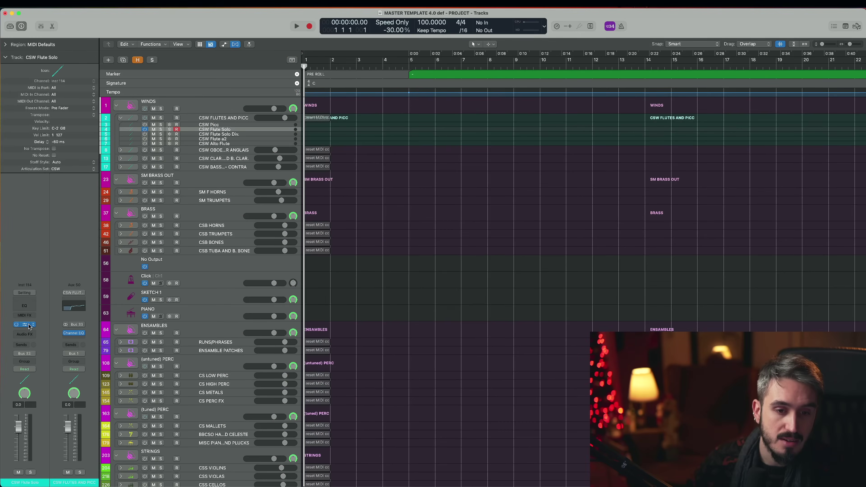
click(28, 325)
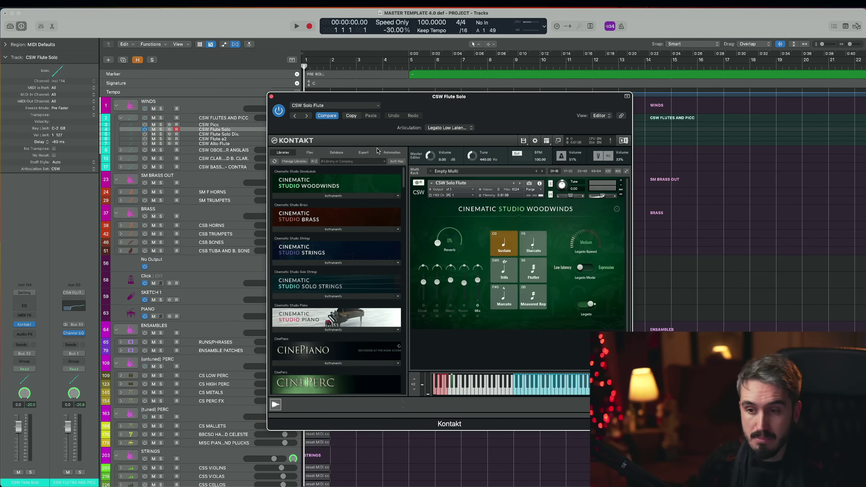
click(271, 96)
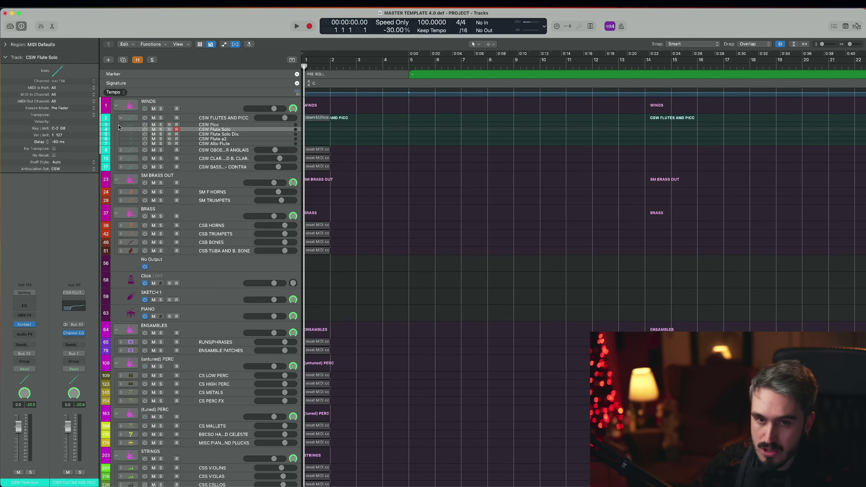
click(120, 117)
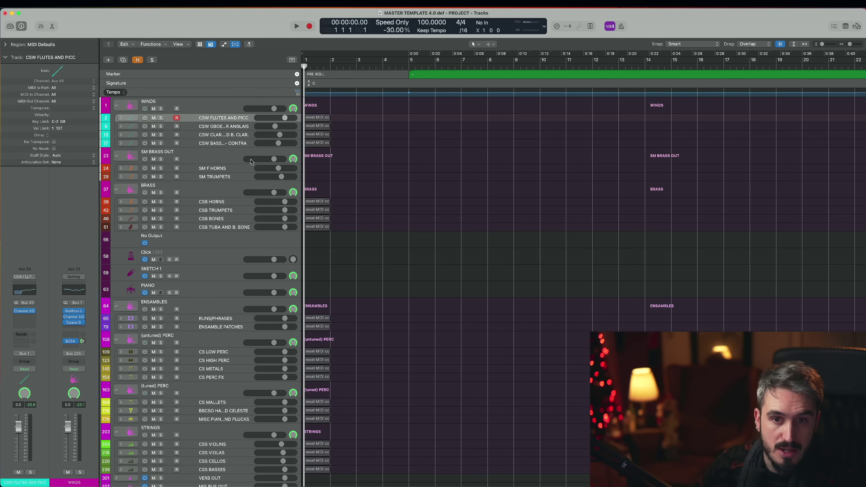
click(121, 127)
click(122, 127)
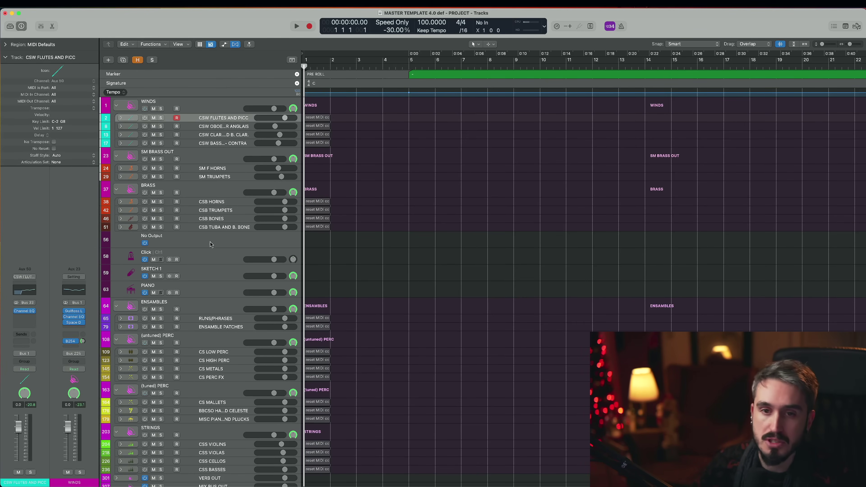
- Expand the SM F HORNS stack and view the Kontakt instrument on SM F Horn 1
click(218, 172)
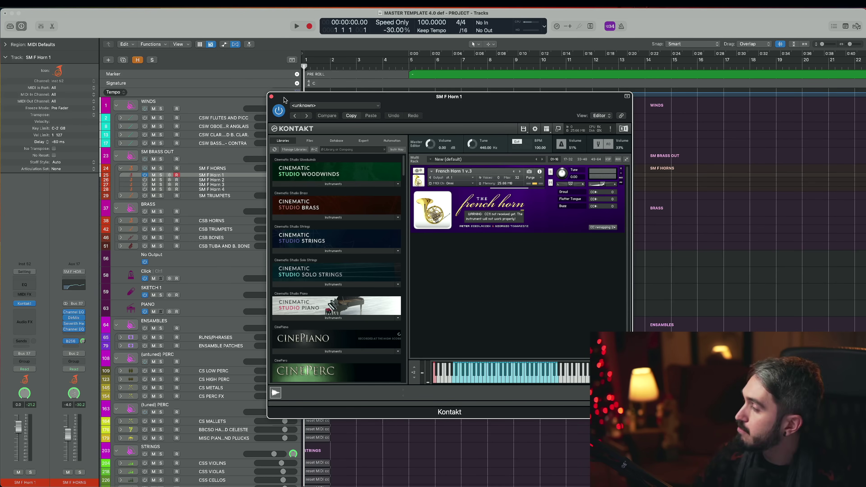
click(271, 97)
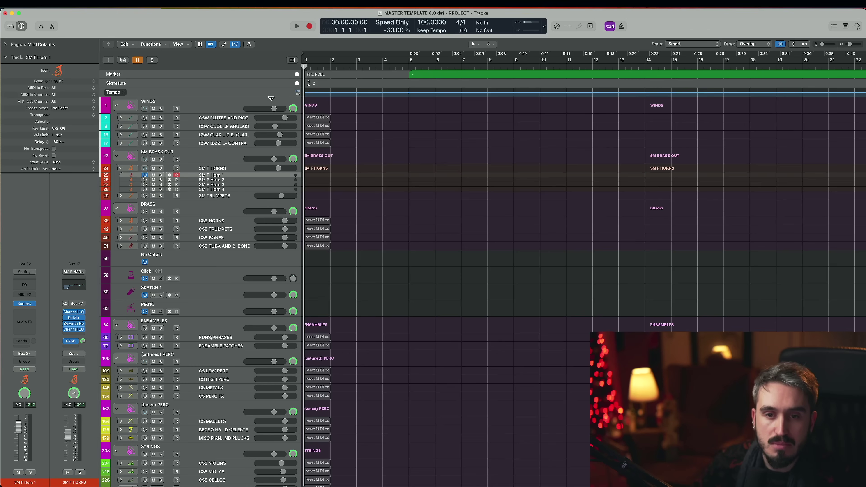
- Bypass the plug-ins and sends on SM F HORNS and SM BRASS OUT, and play SM F Horn 1 dry
click(223, 169)
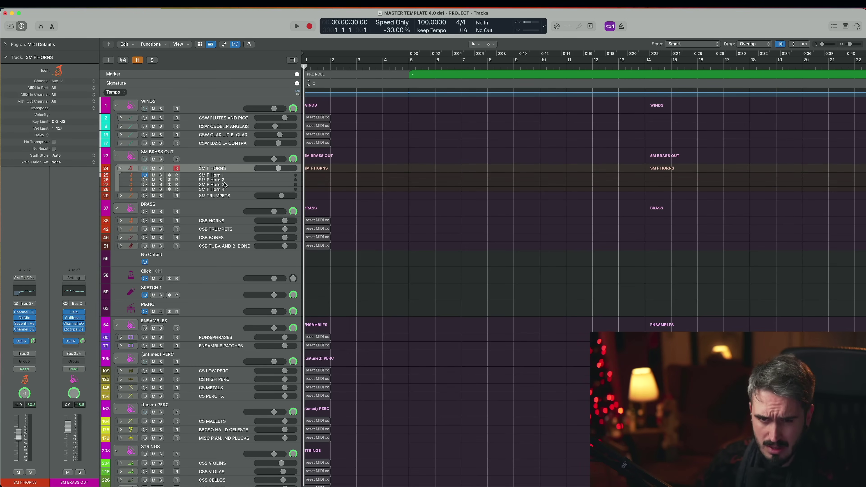
click(215, 158)
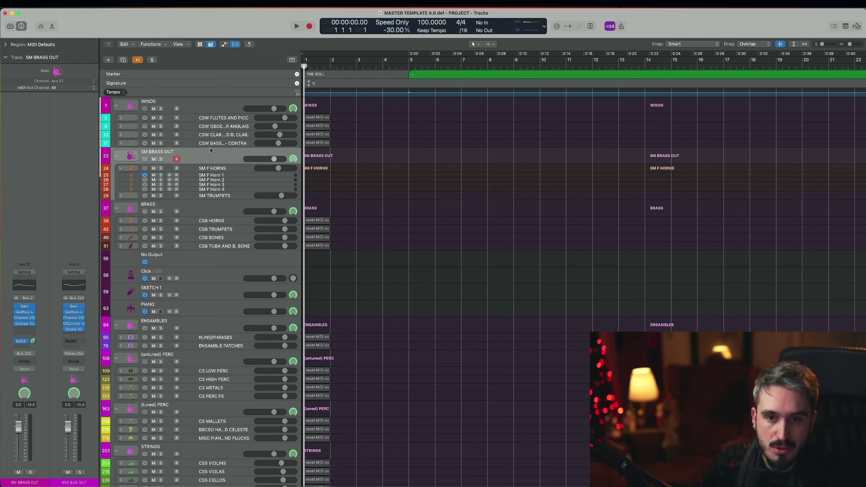
click(227, 170)
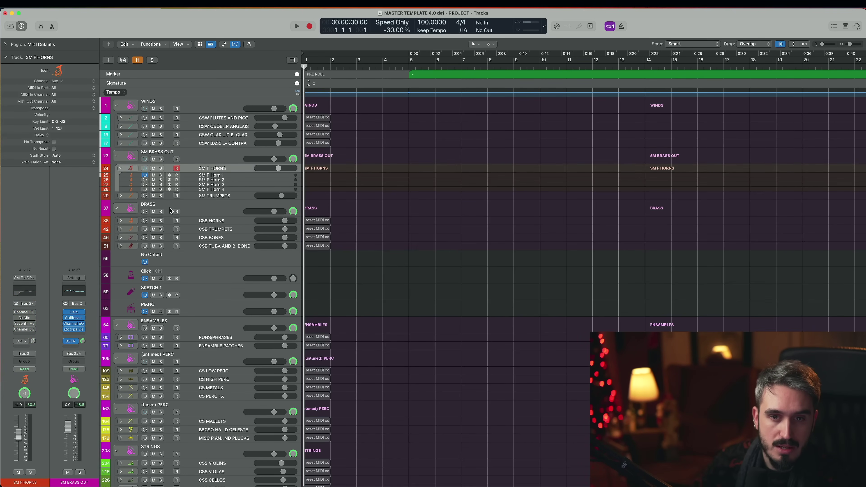
click(221, 175)
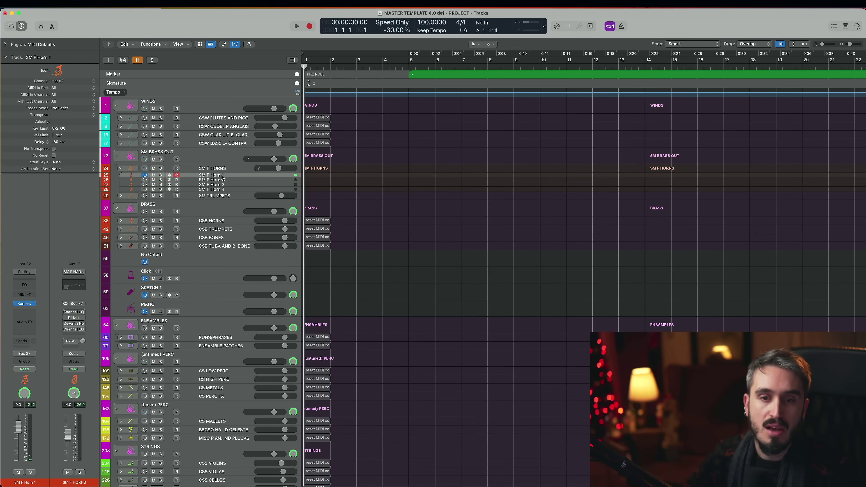
- Re-enable the plug-ins and sends on SM F HORNS and SM BRASS OUT, and return to SM F Horn 1 for playing
key(Up)
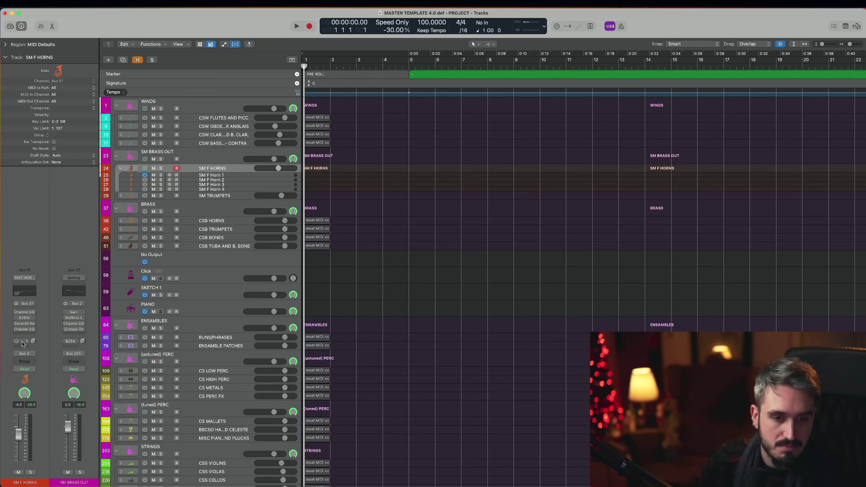
drag(17, 327, 16, 309)
click(222, 157)
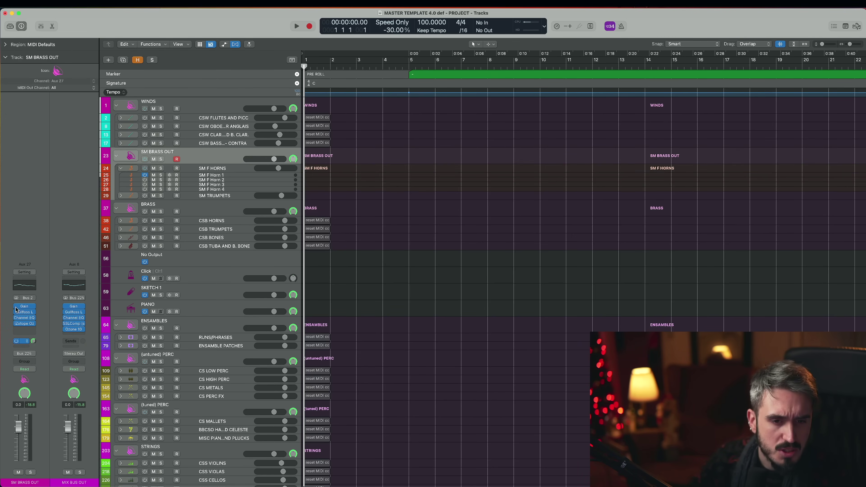
click(223, 176)
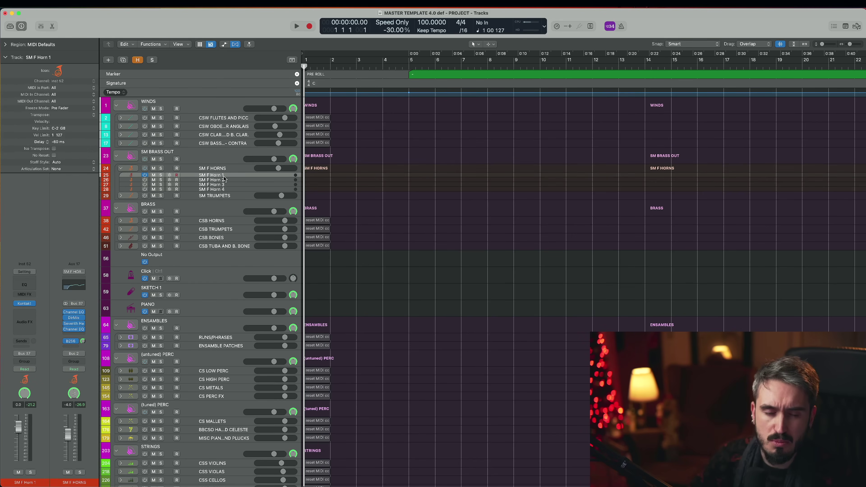
- Examine the first Channel EQ and the Seventh Heaven reverb settings on the SM F HORNS channel
key(Up)
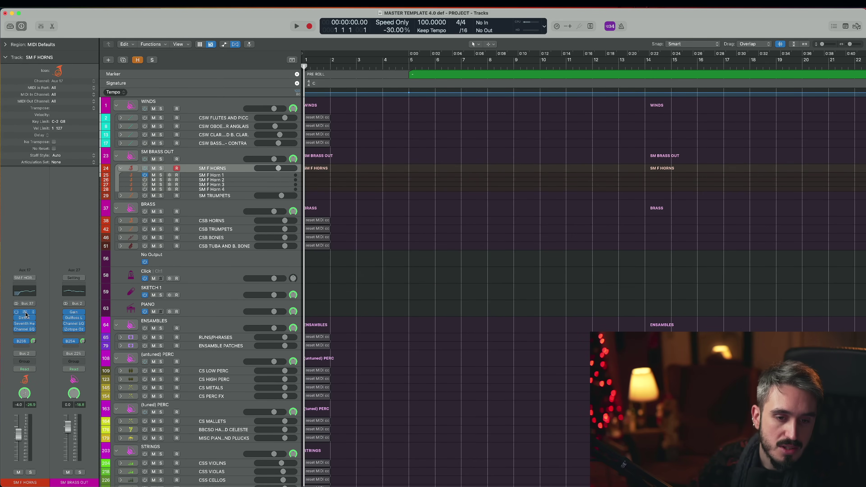
click(26, 312)
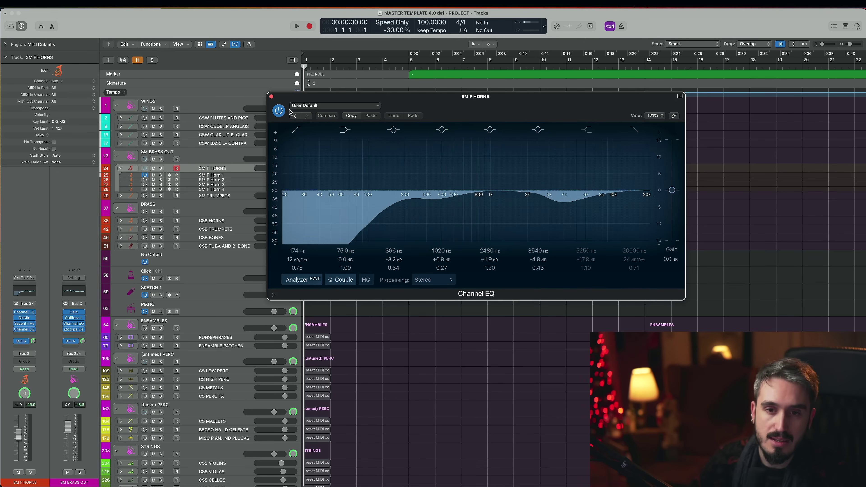
click(271, 97)
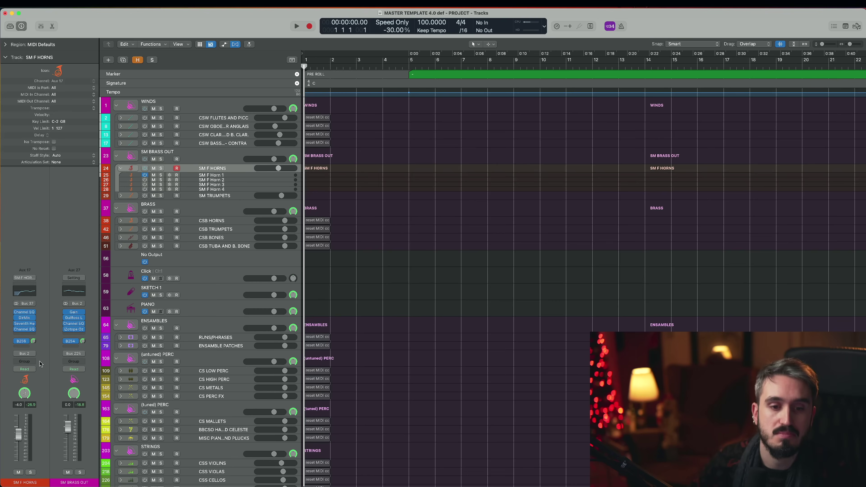
click(26, 325)
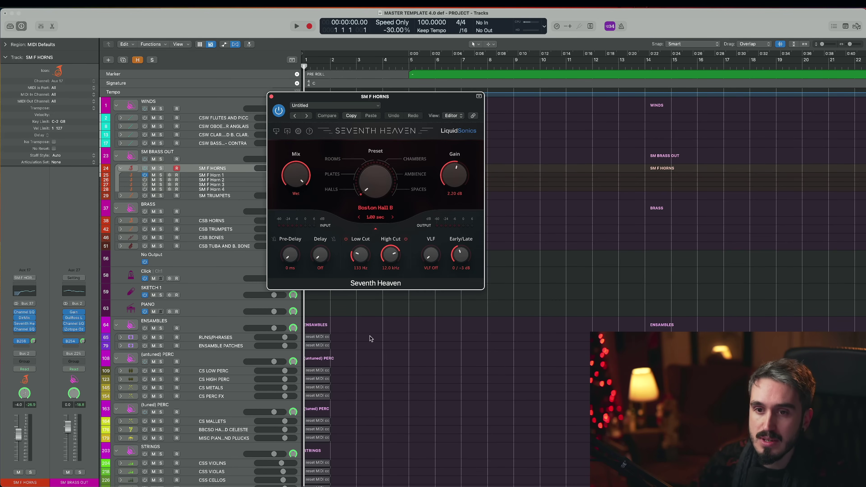
click(272, 97)
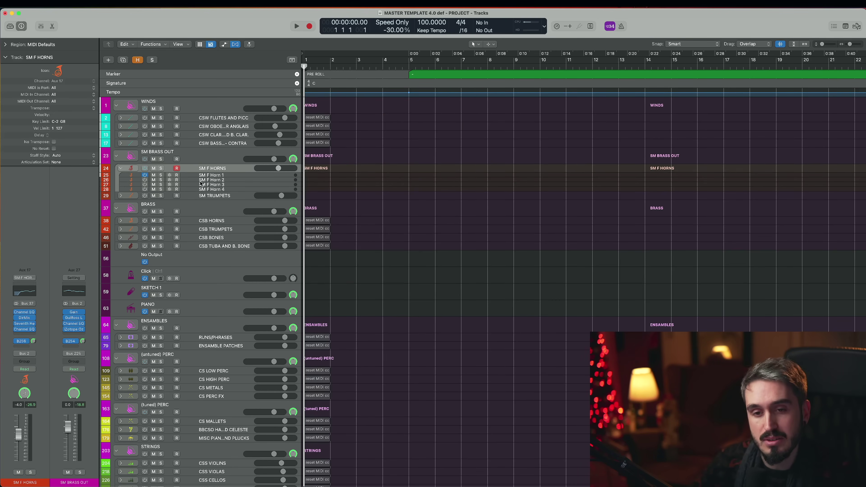
- Place both SM F HORNS Channel EQs and the SM BRASS OUT Channel EQ next to each other, compare their curves and close them
click(228, 175)
click(232, 168)
click(228, 159)
click(224, 169)
click(24, 312)
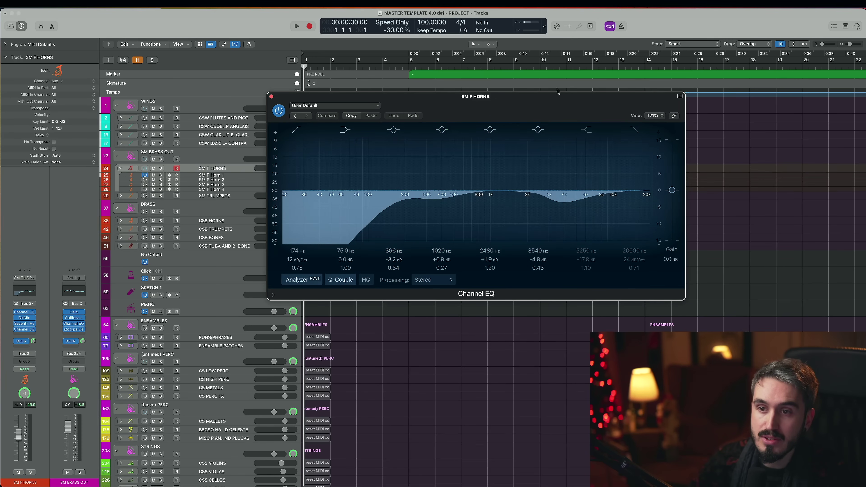
drag(549, 105, 320, 23)
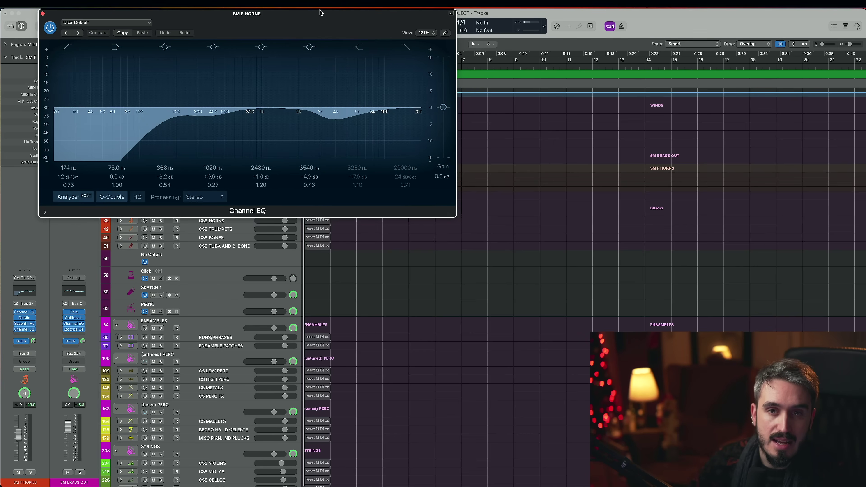
click(24, 330)
drag(584, 103, 759, 20)
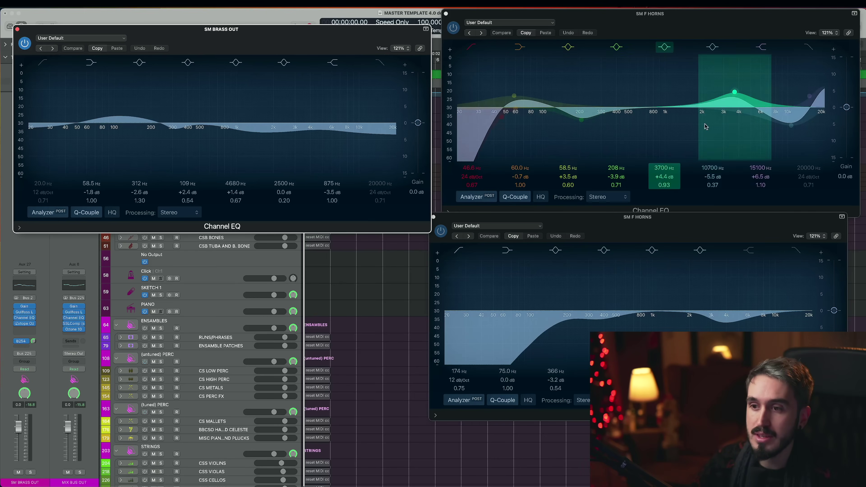
click(17, 29)
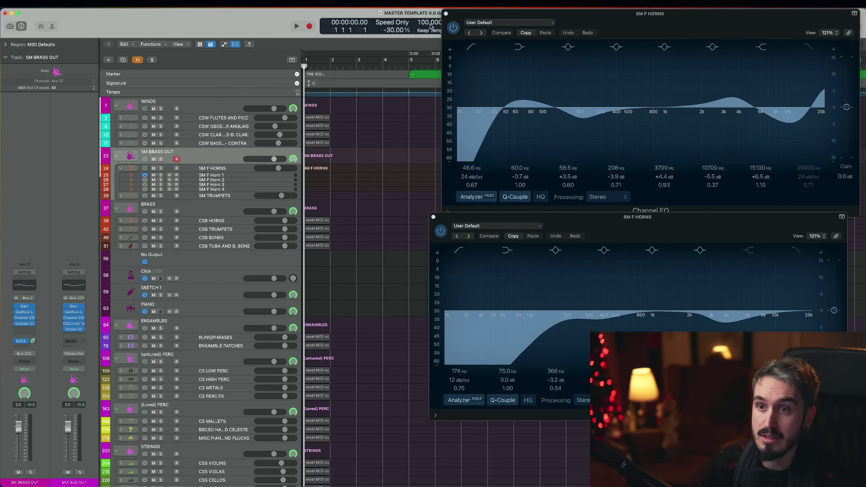
click(445, 13)
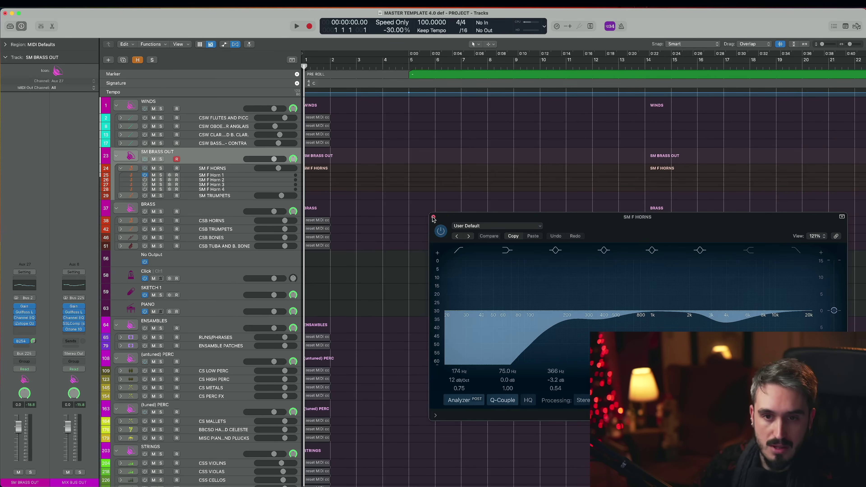
click(433, 217)
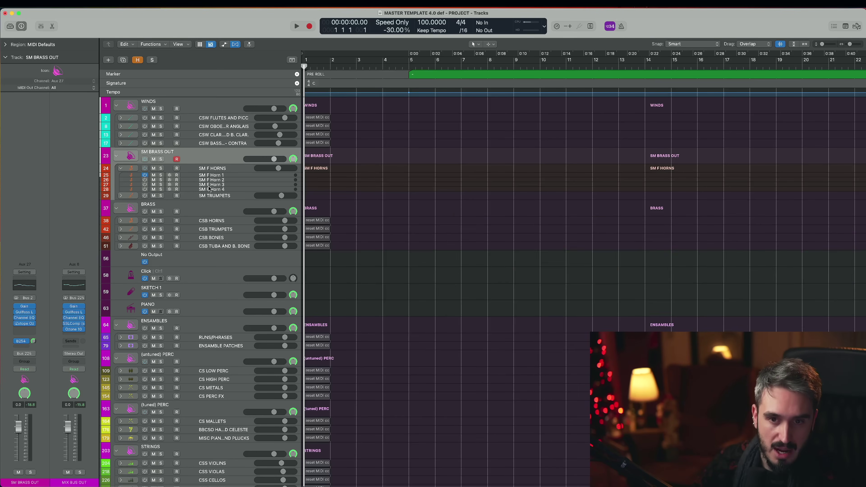
- Expand the SM TRUMPETS stack and switch on the SM Trumpet 1 track for playing
click(222, 197)
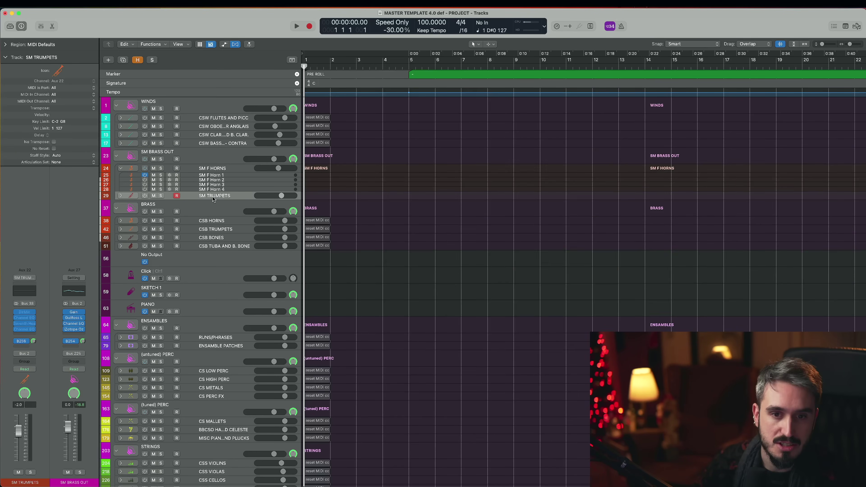
click(121, 195)
click(149, 208)
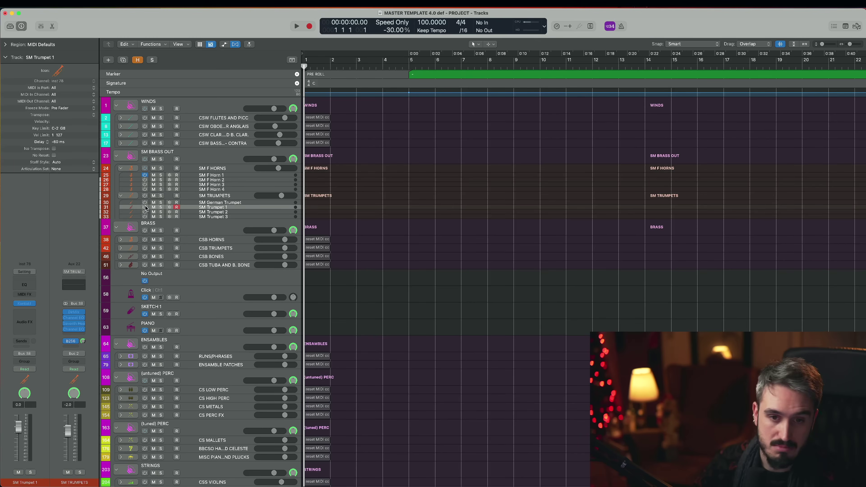
click(145, 207)
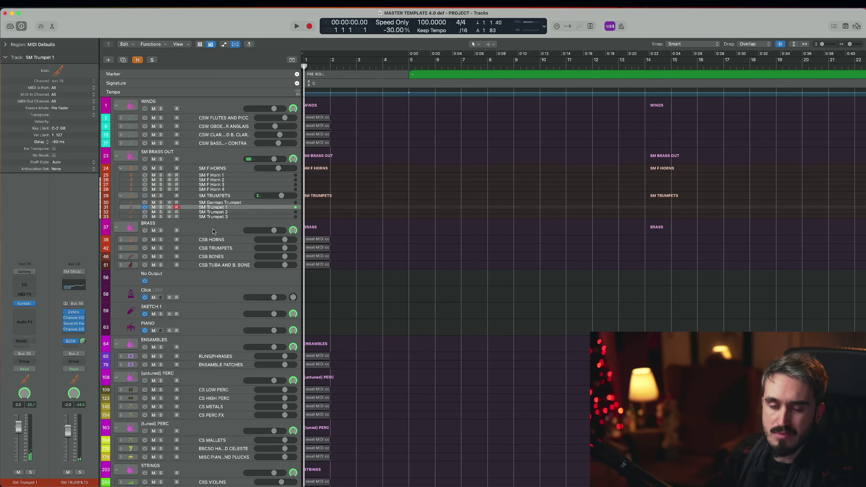
- View the Kontakt instrument loaded on SM Trumpet 1 and close it
click(28, 304)
drag(484, 106, 542, 81)
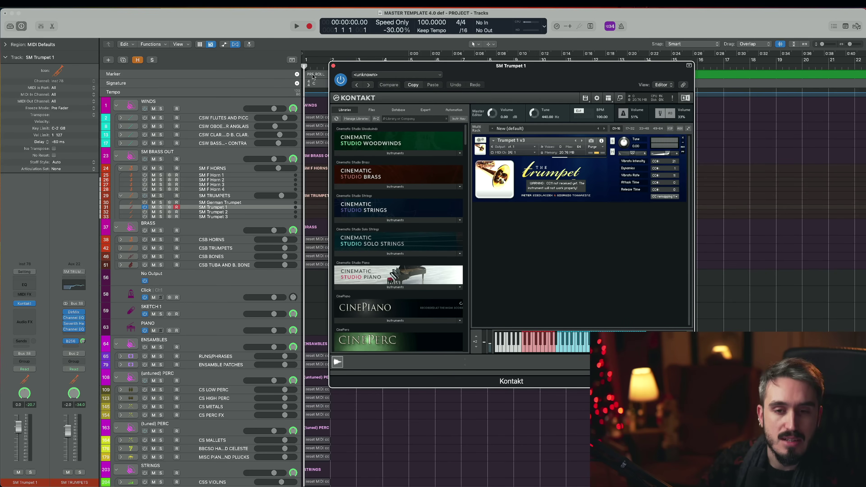
click(334, 65)
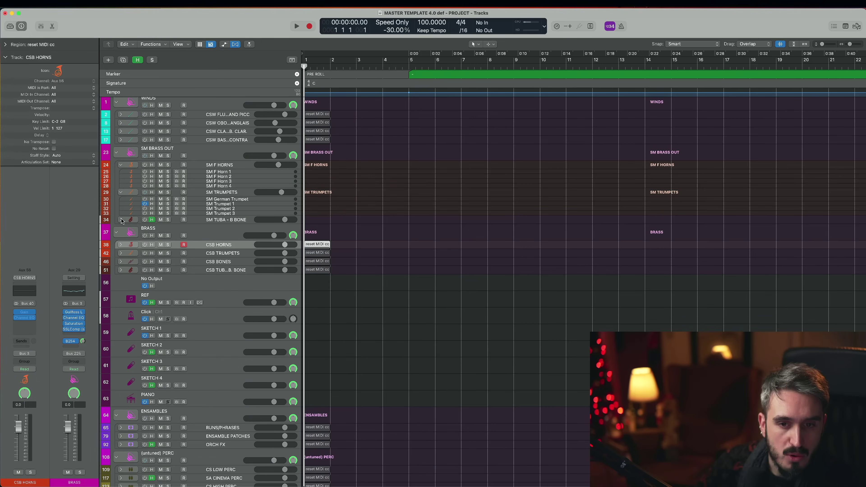
- Look inside the hidden SM TUBA - B BONE stack at its Bass Trombone track, then collapse it and hide the hidden tracks again
click(121, 220)
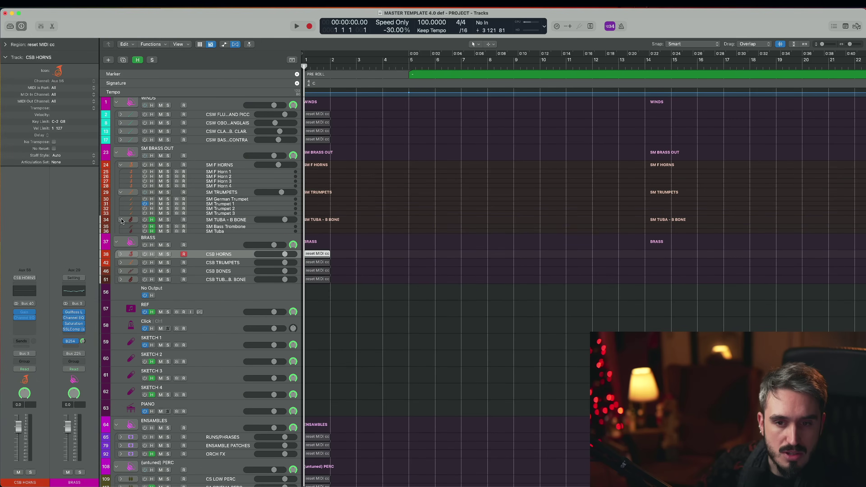
click(219, 227)
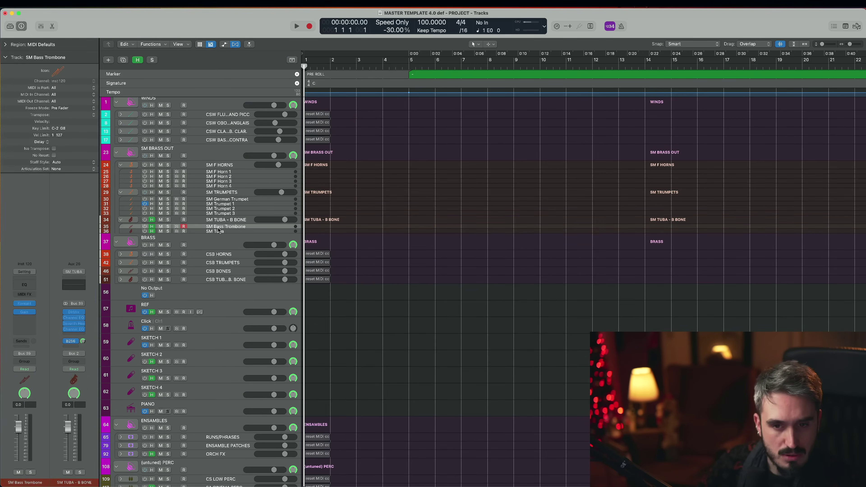
click(121, 220)
key(h)
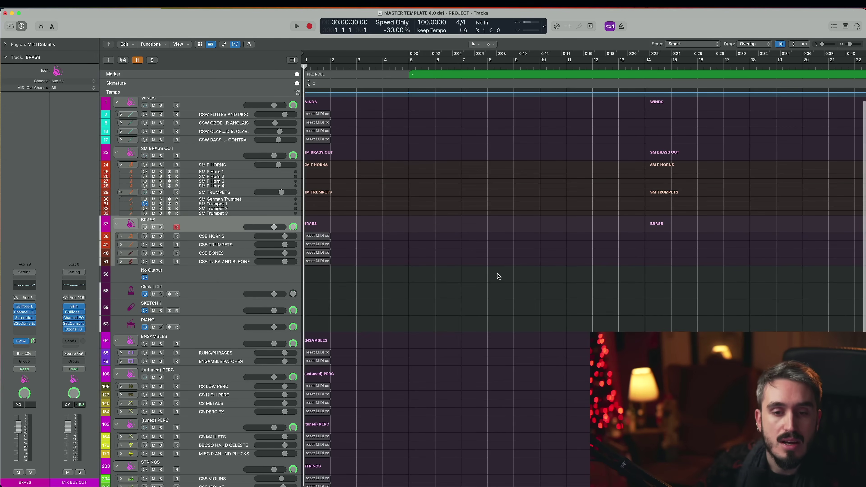
- Expand the CSB HORNS stack and switch on the CSB Horn Solo track
click(214, 237)
click(121, 236)
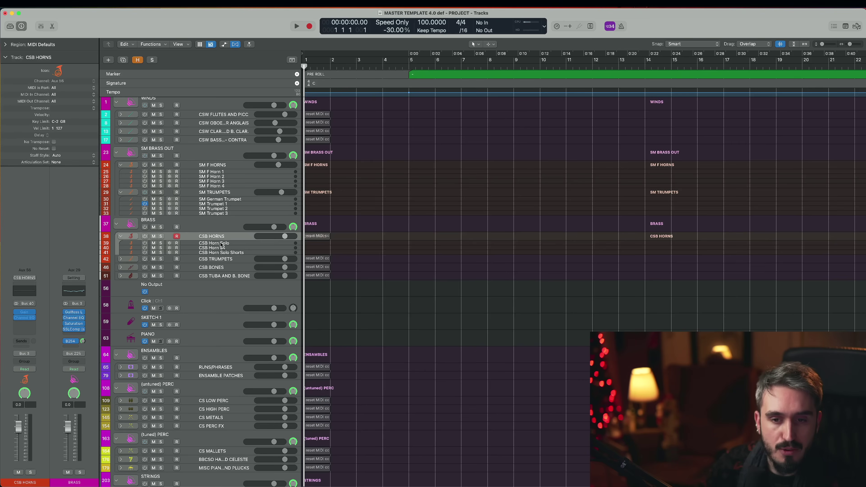
click(159, 244)
click(145, 243)
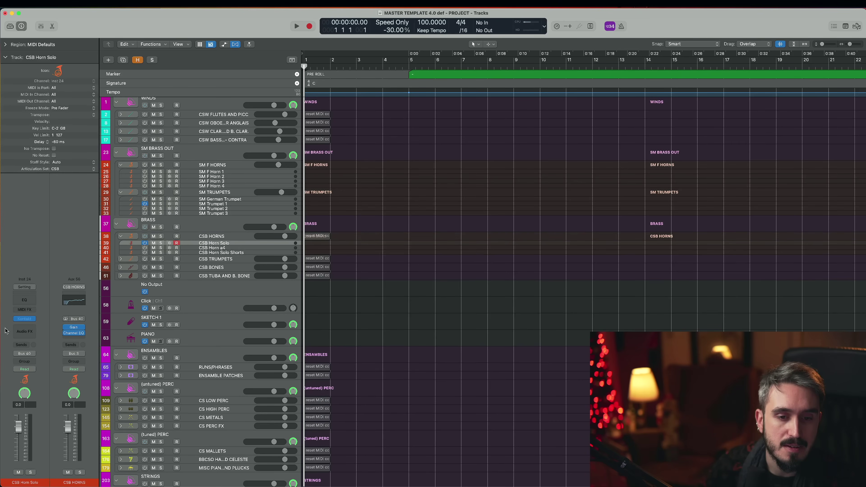
- Set the CSB Horn Solo Kontakt instrument's articulation to Legato and close its window
click(26, 318)
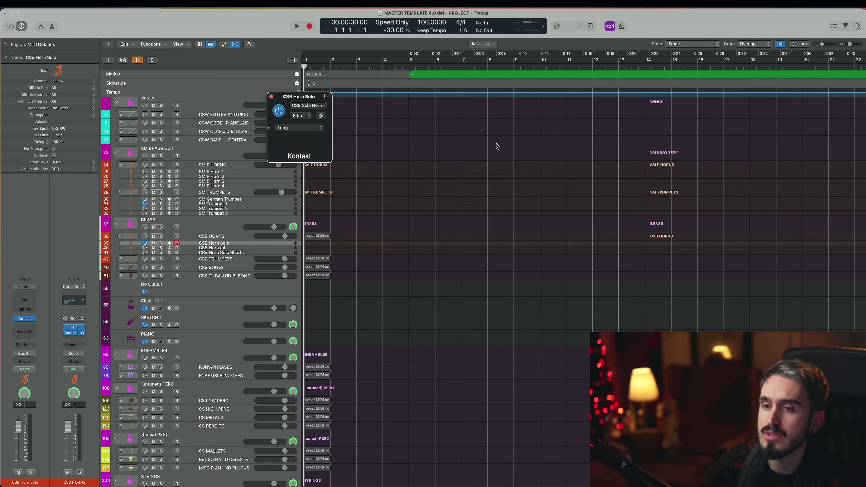
click(453, 129)
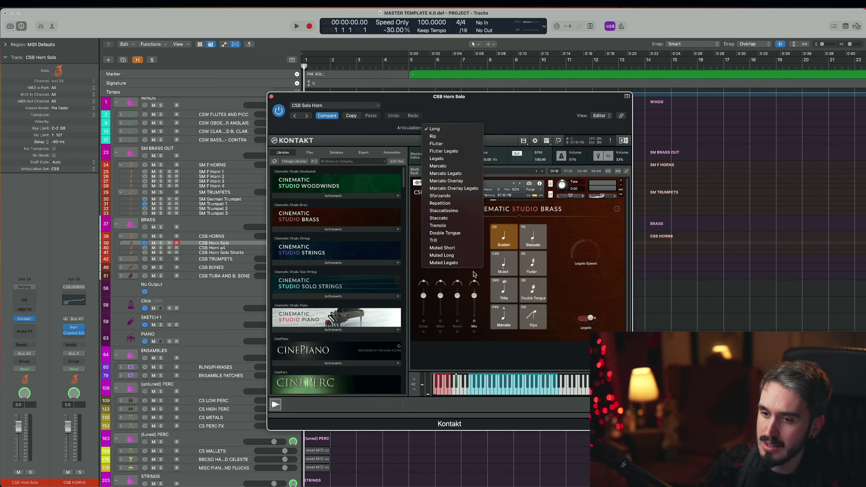
click(452, 159)
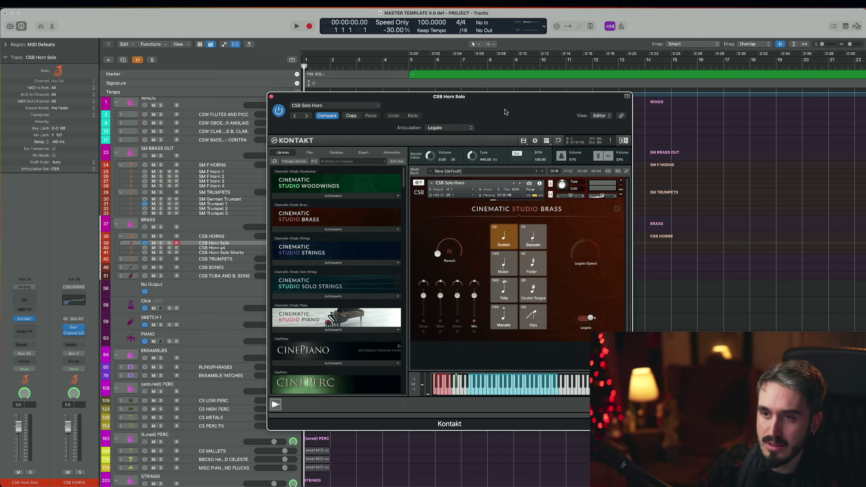
drag(506, 112, 541, 107)
scroll(190, 179, up, 1)
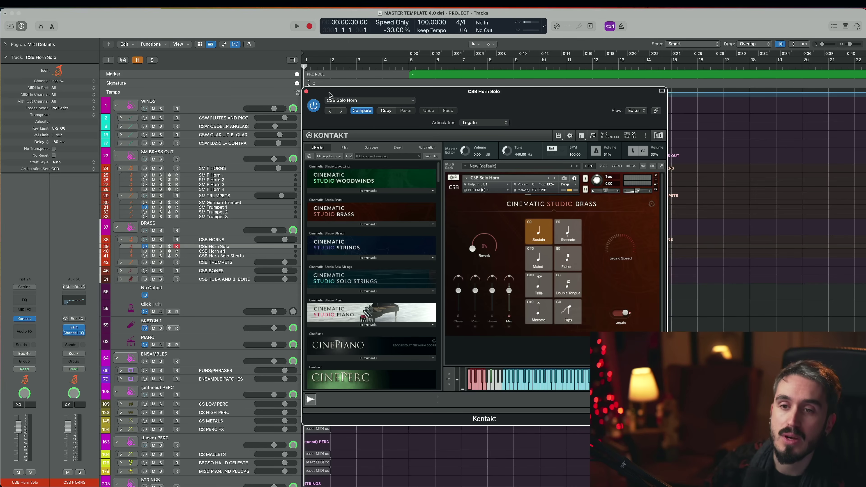
click(307, 92)
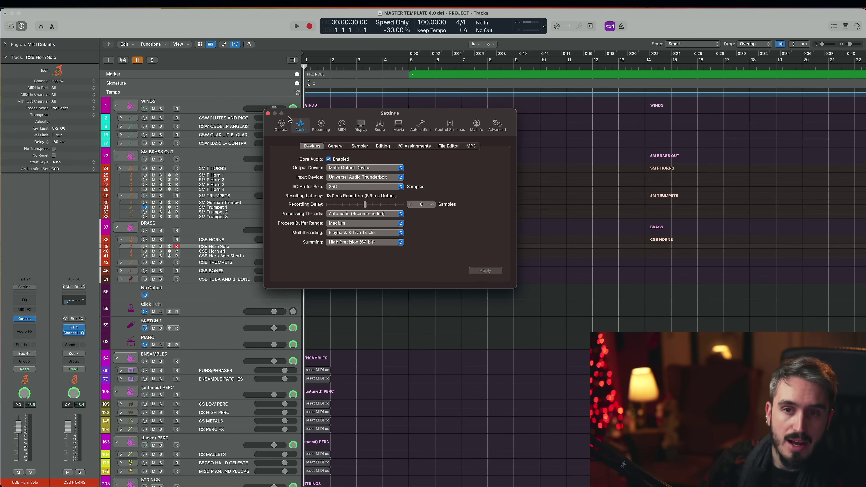
- Close the audio settings, check the Mac's system information and close that window
click(268, 114)
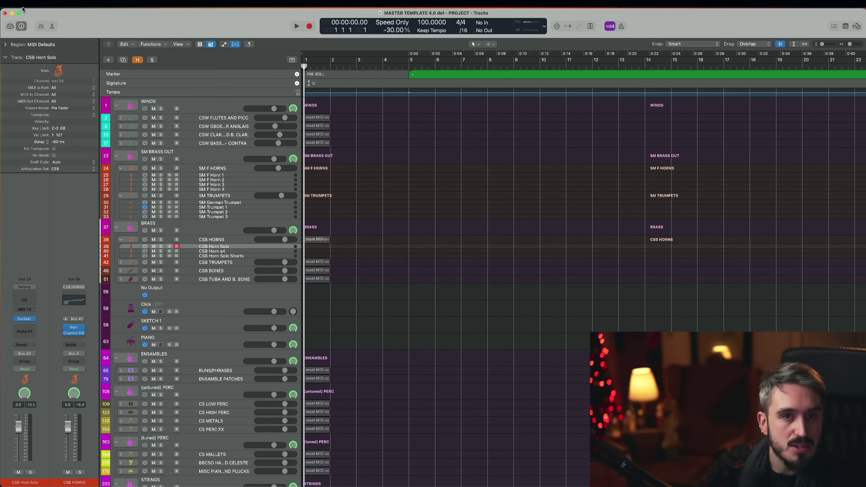
click(9, 3)
click(30, 14)
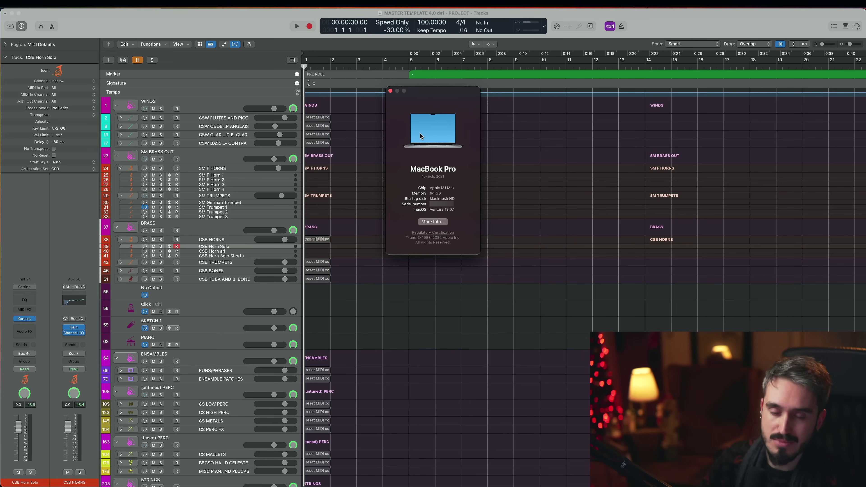
click(391, 90)
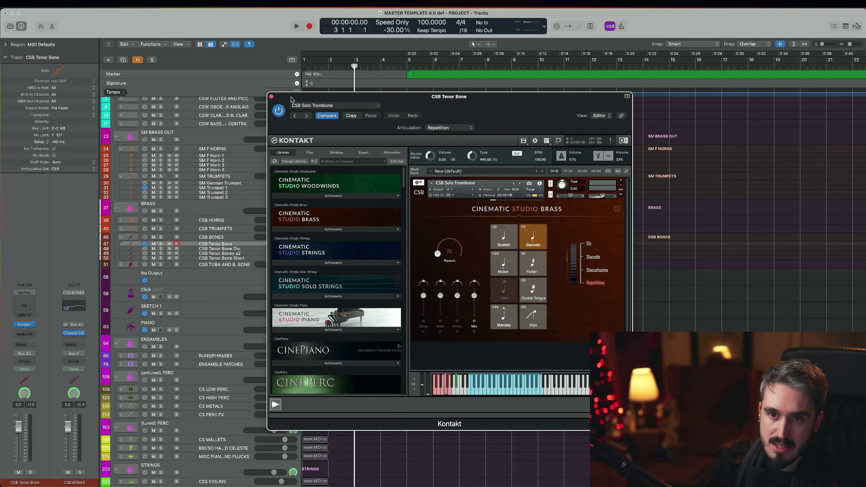
- Close the CSB Tenor Bone Kontakt window and turn on Low Latency Monitoring Mode
click(292, 101)
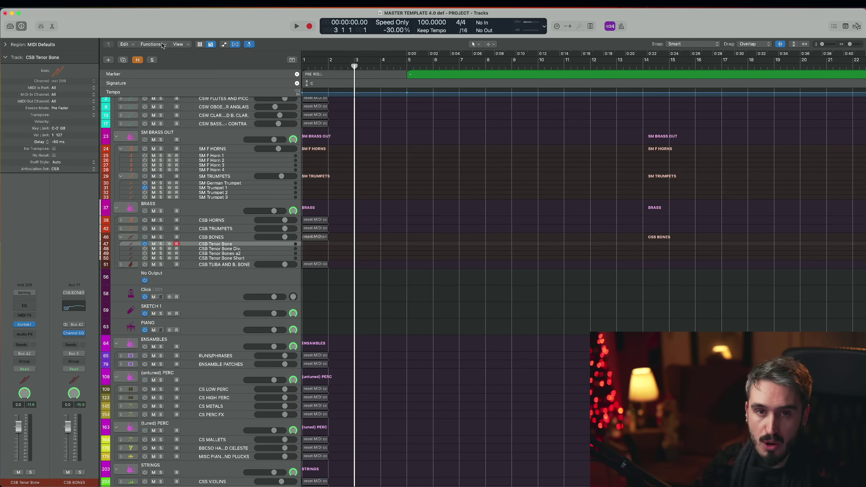
click(129, 6)
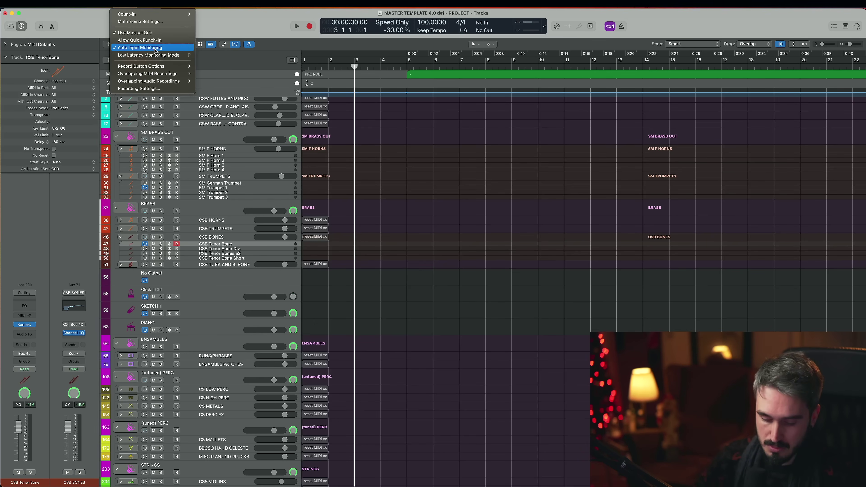
click(538, 206)
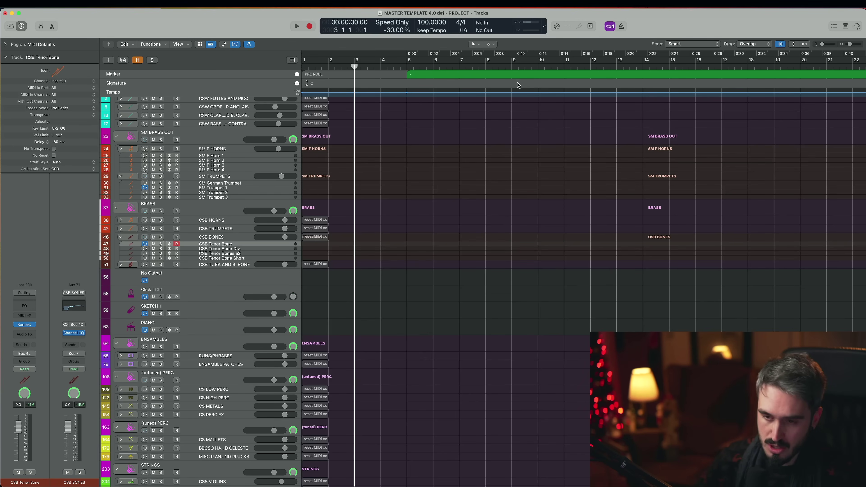
key(ctrl+l)
key(ctrl+l)
key(ctrl+l)
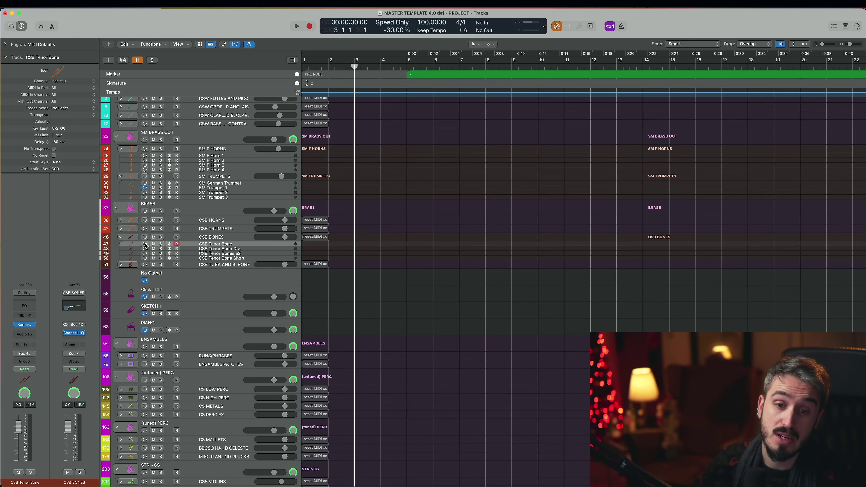
- Collapse the CSB BONES stack and select CSW Flute Solo inside the CSW FLUTES AND PICC stack
click(121, 237)
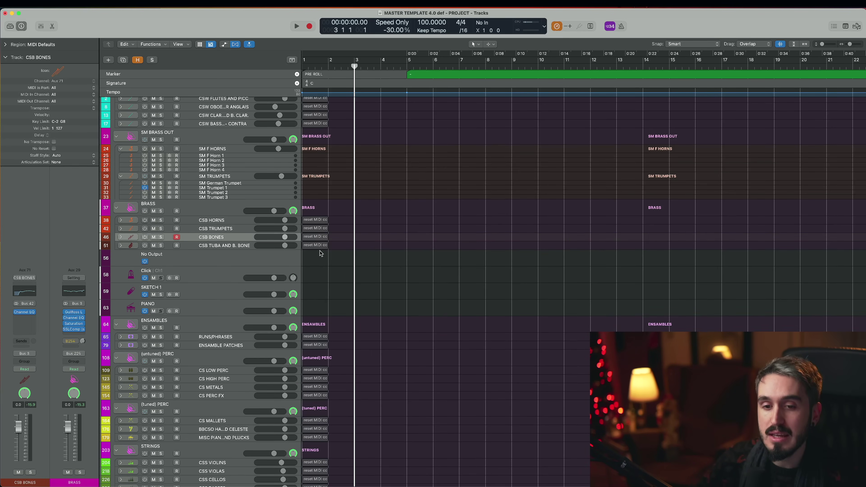
scroll(322, 249, up, 2)
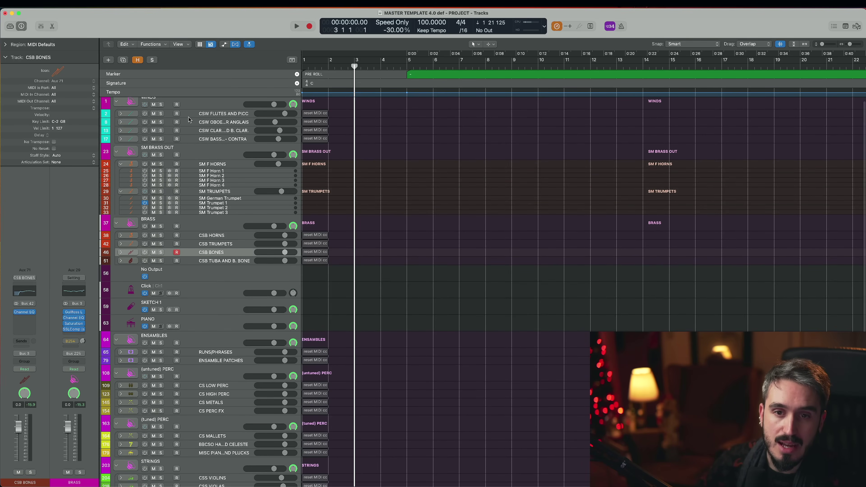
click(186, 114)
click(120, 113)
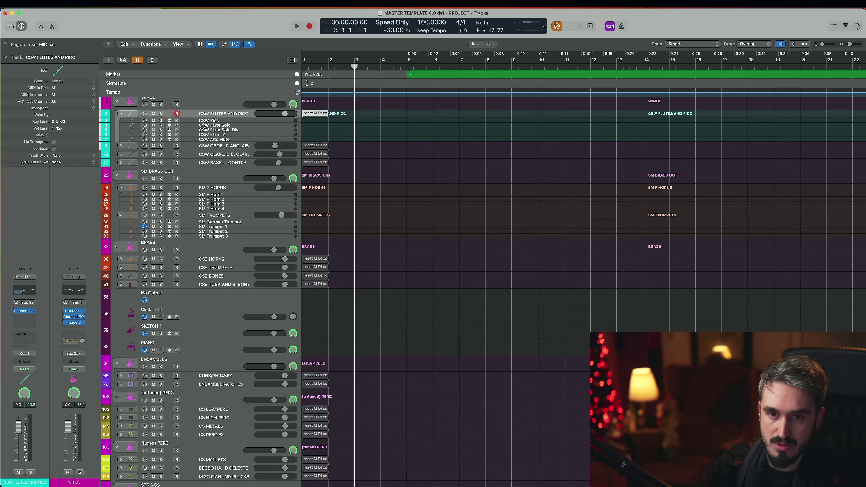
click(138, 126)
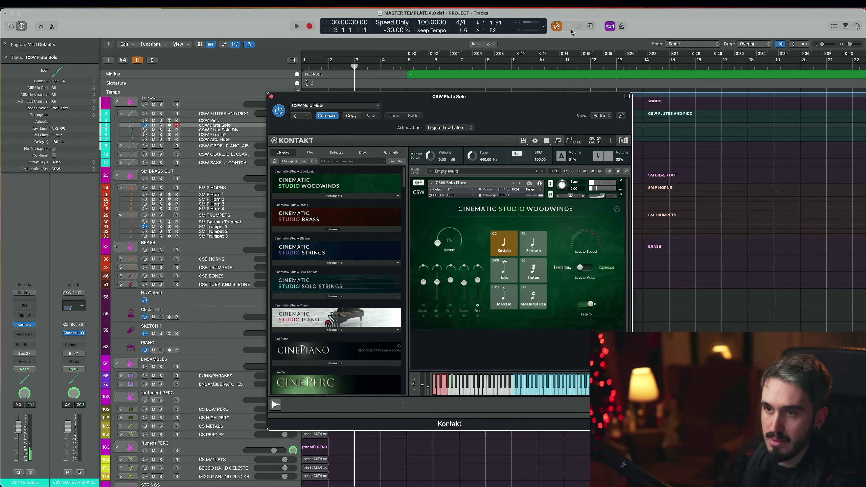
- Turn off Low Latency Monitoring Mode, and close the CSW Flute Solo instrument window and its track stack
click(557, 27)
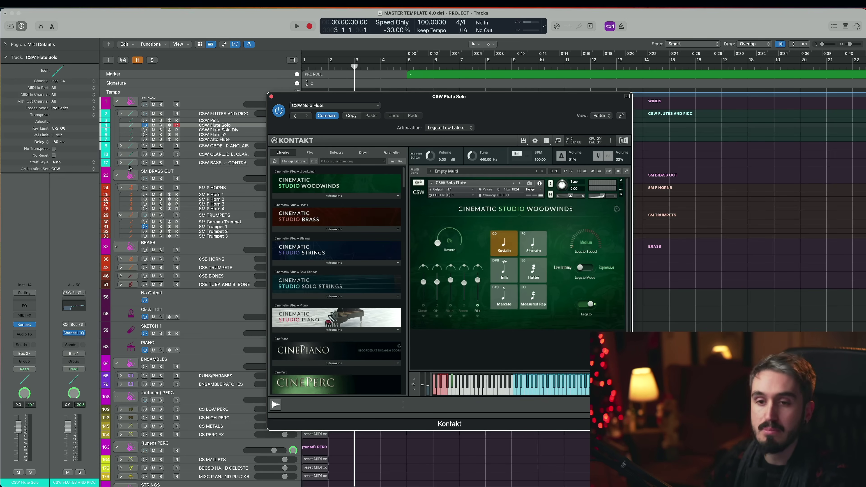
click(272, 97)
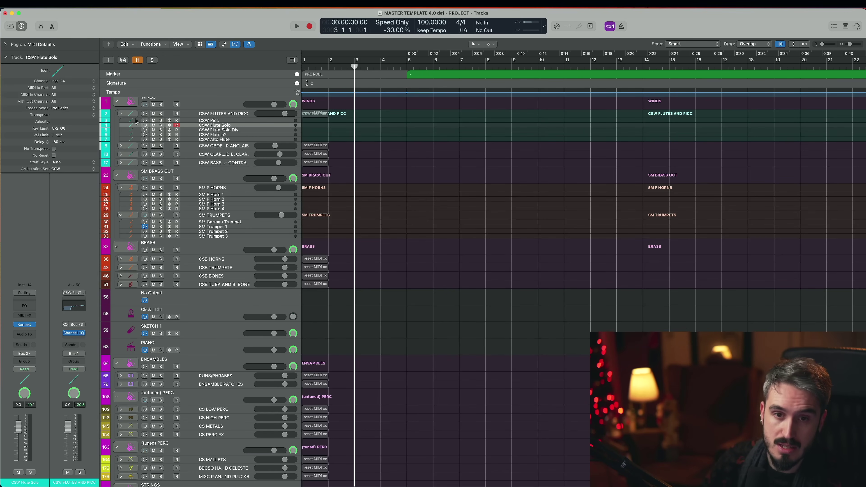
click(121, 114)
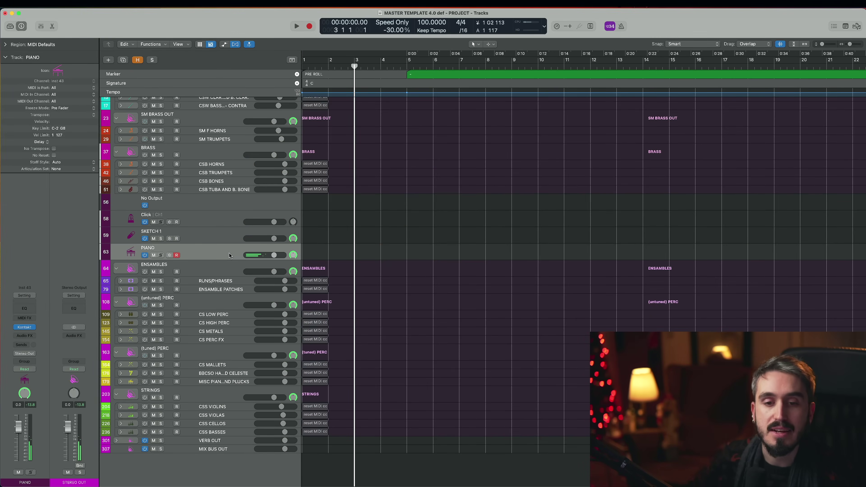
- Show the hidden tracks and review the REF, Click, SKETCH and PIANO tracks between BRASS and ENSAMBLES
key(h)
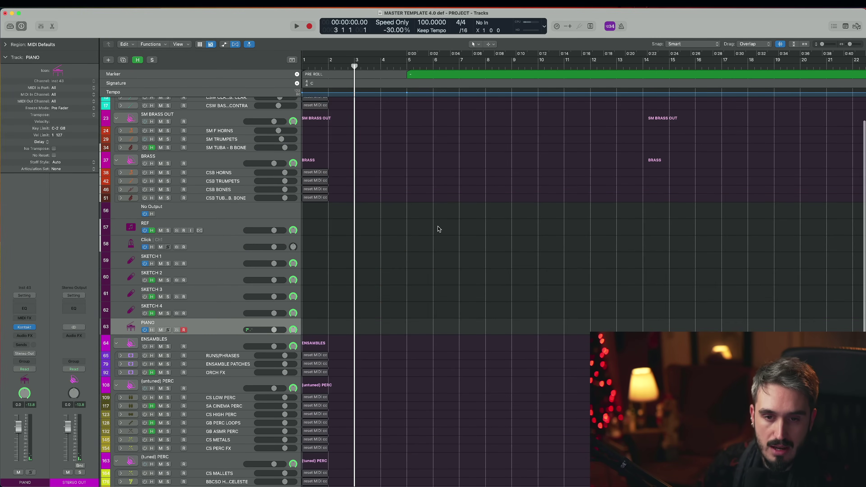
scroll(186, 241, down, 5)
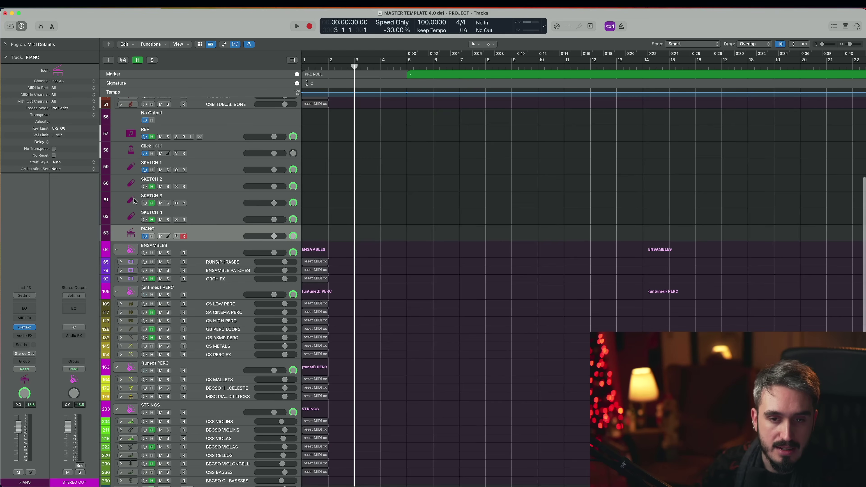
scroll(213, 194, up, 2)
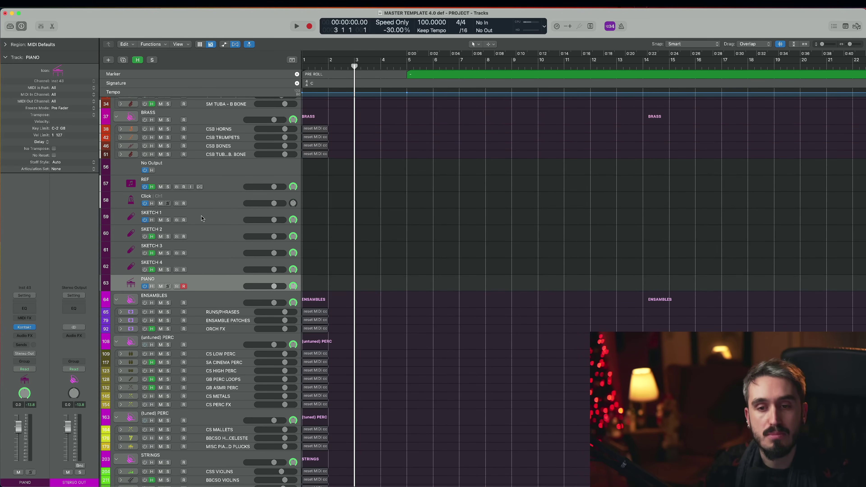
click(236, 188)
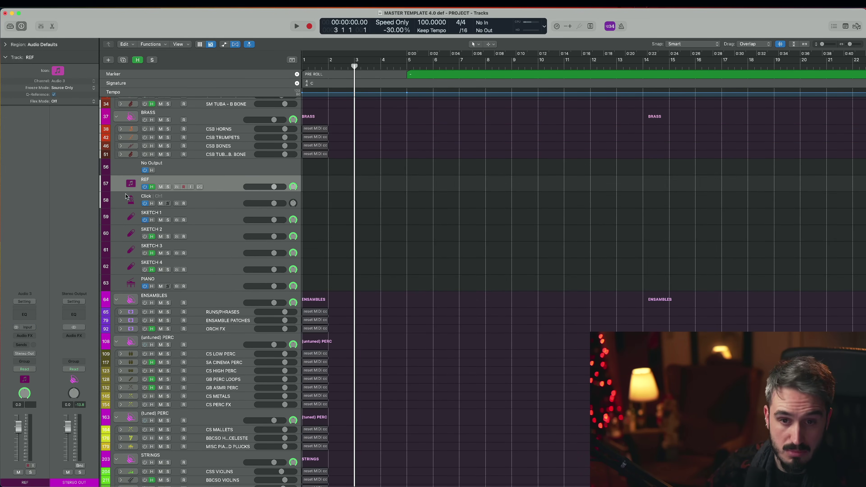
scroll(375, 244, down, 2)
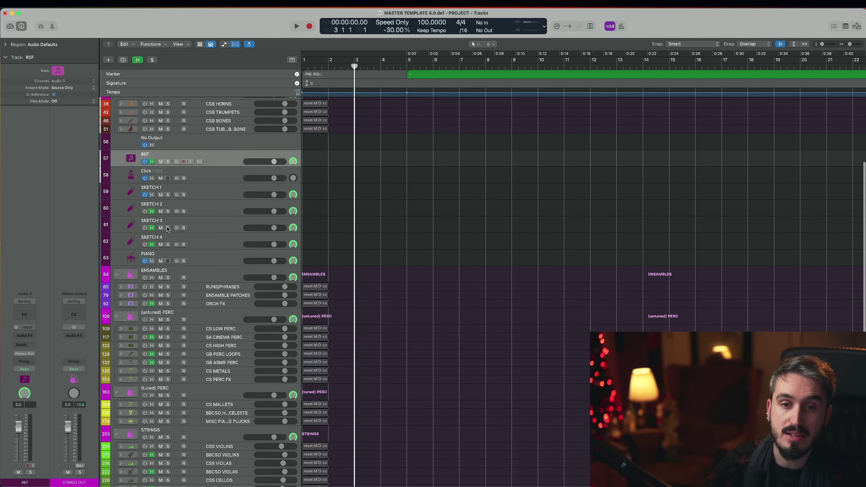
scroll(241, 197, down, 2)
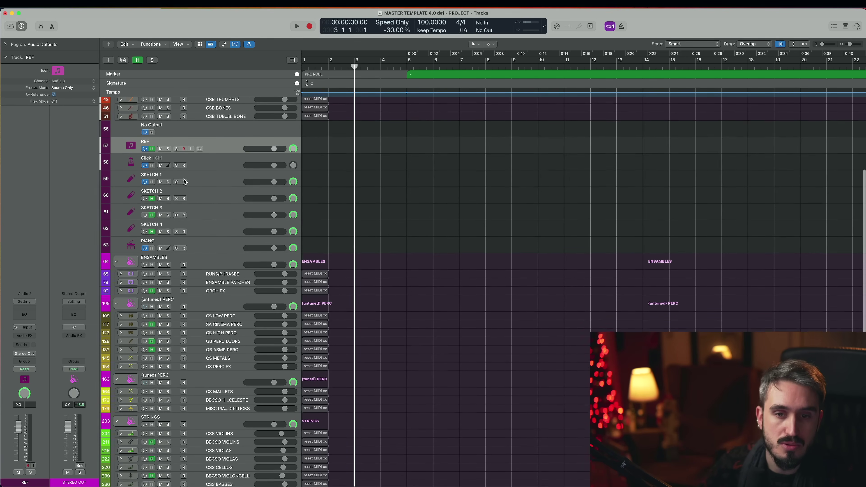
- Step through the SKETCH 2, SKETCH 3 and PIANO tracks, and conceal the hidden tracks again
click(212, 194)
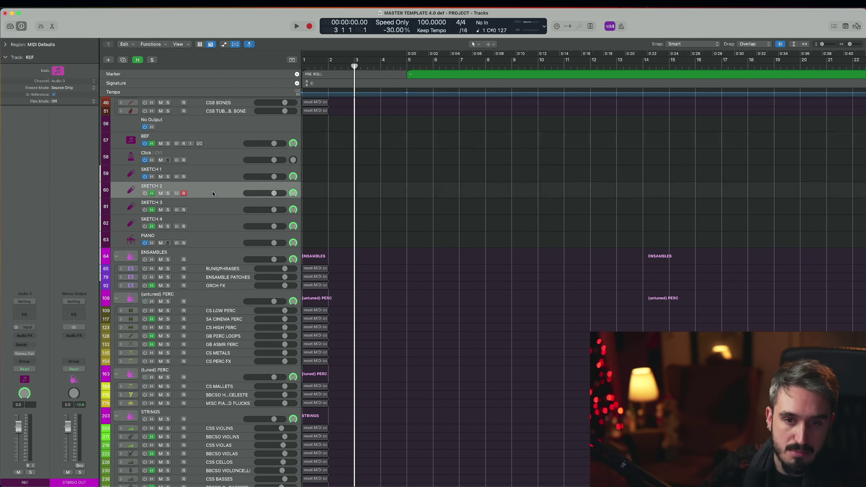
scroll(217, 205, down, 3)
click(218, 209)
scroll(239, 206, up, 4)
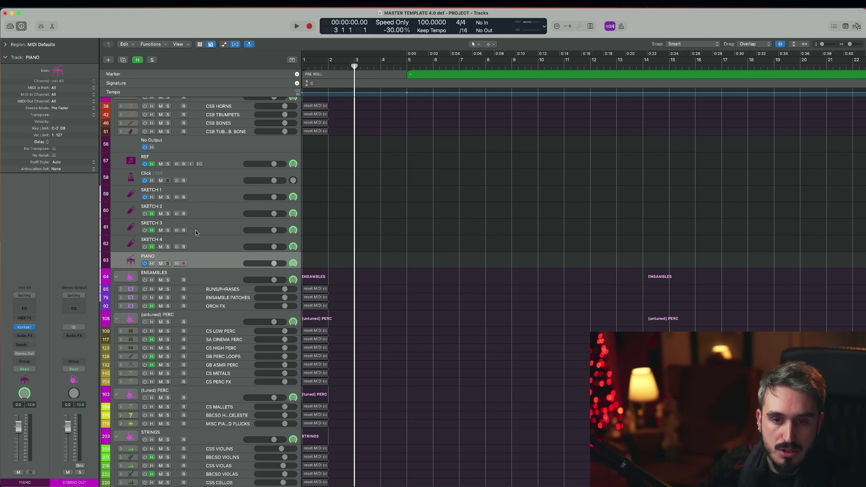
click(208, 210)
click(208, 232)
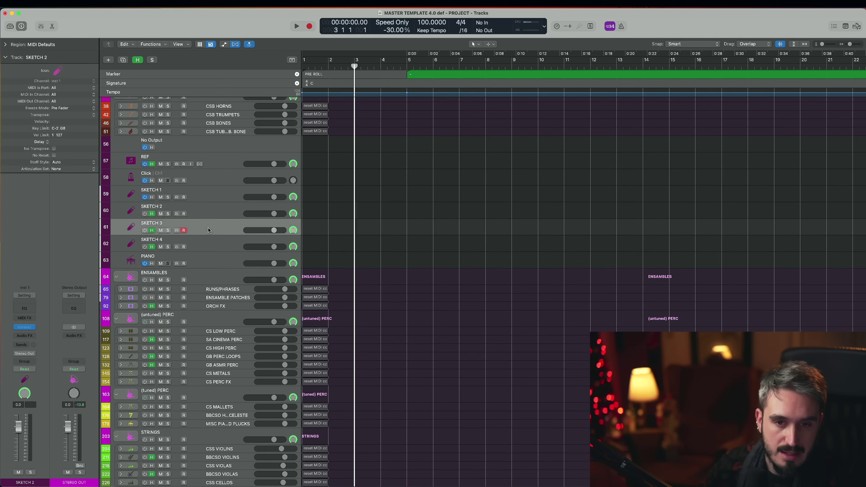
key(h)
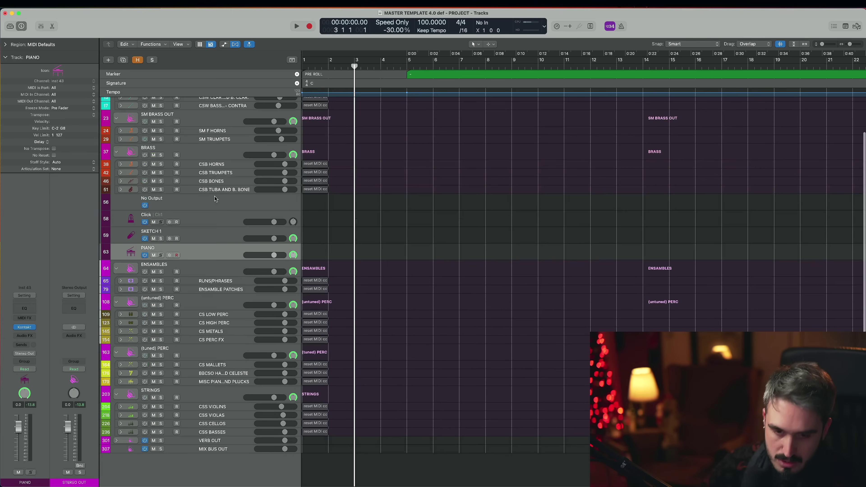
- Open SKETCH 1's Kontakt instrument, audition The Maverick piano, and close its window
click(216, 238)
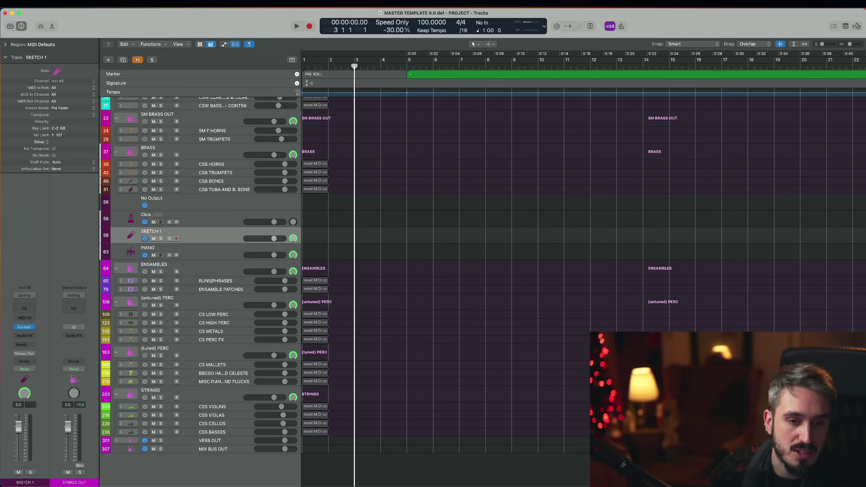
click(30, 329)
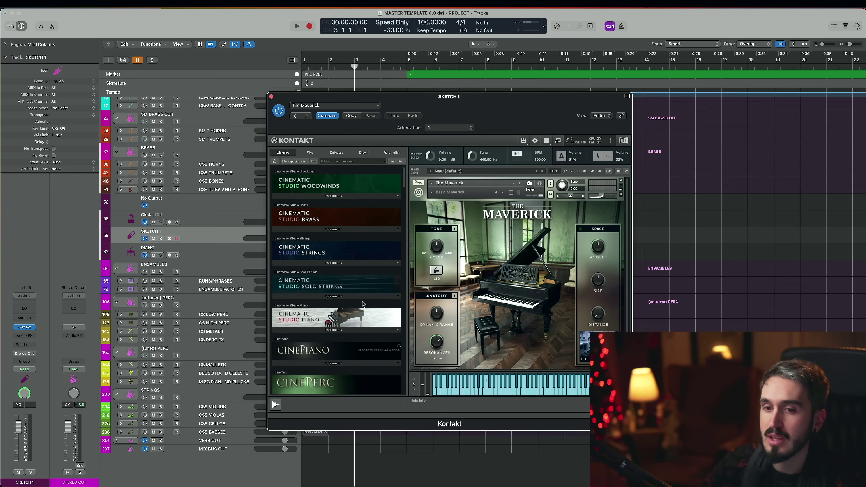
scroll(525, 280, down, 1)
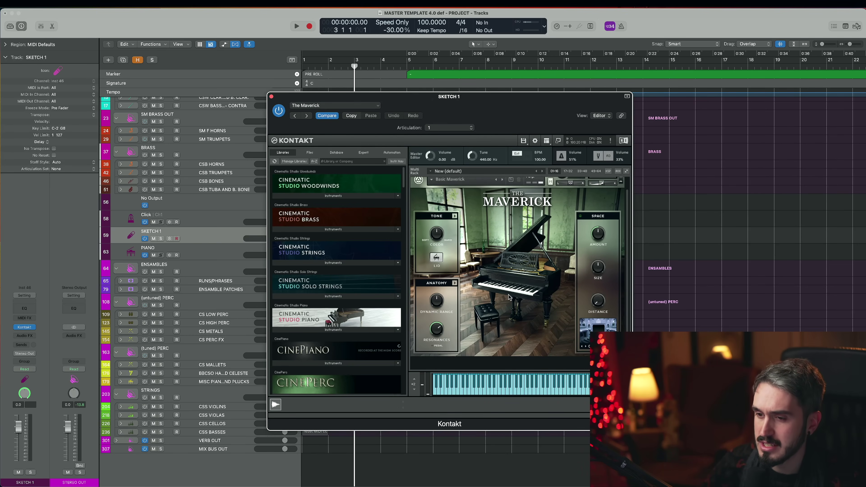
scroll(491, 254, up, 1)
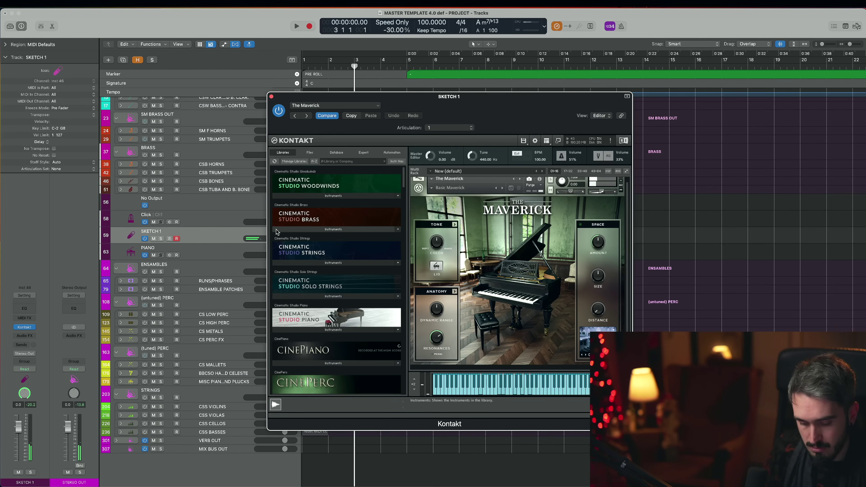
scroll(518, 221, up, 1)
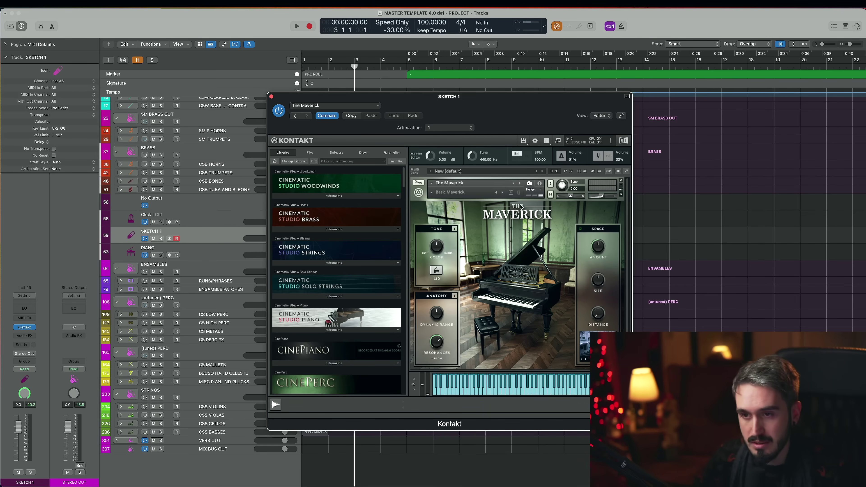
scroll(517, 230, down, 1)
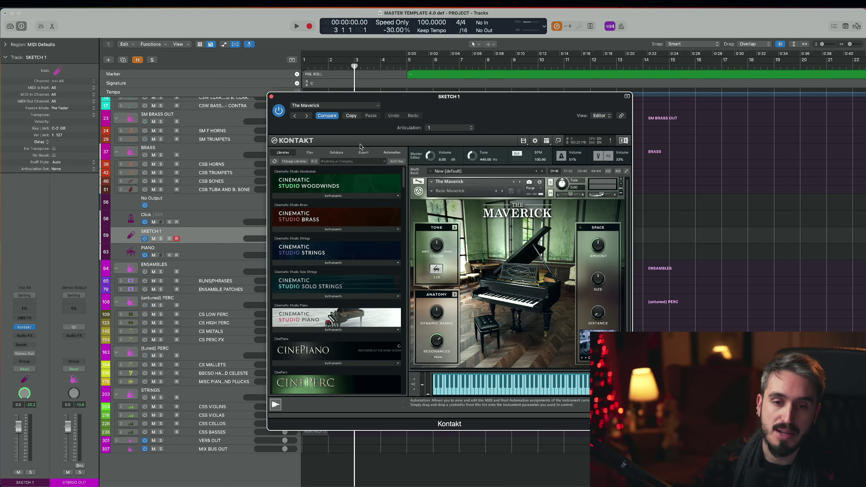
click(272, 97)
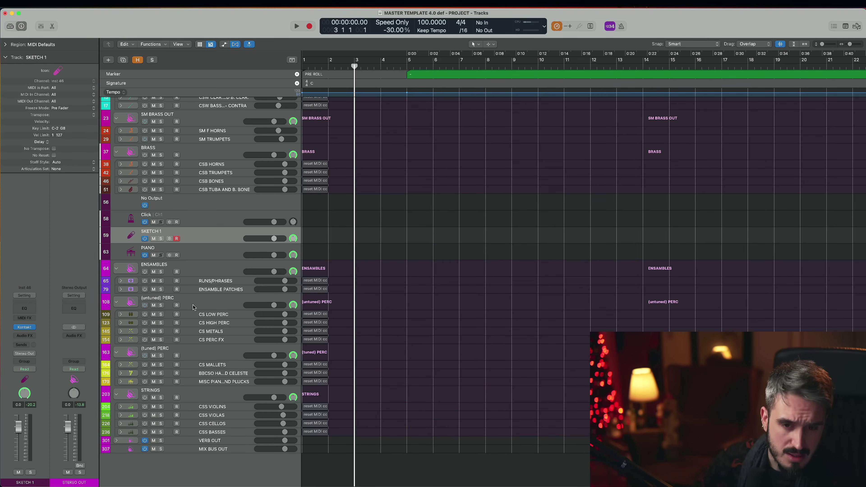
- Show the hidden tracks again and look inside the RUNS/PHRASES stack under ENSAMBLES, collapsing it when done
click(126, 275)
key(h)
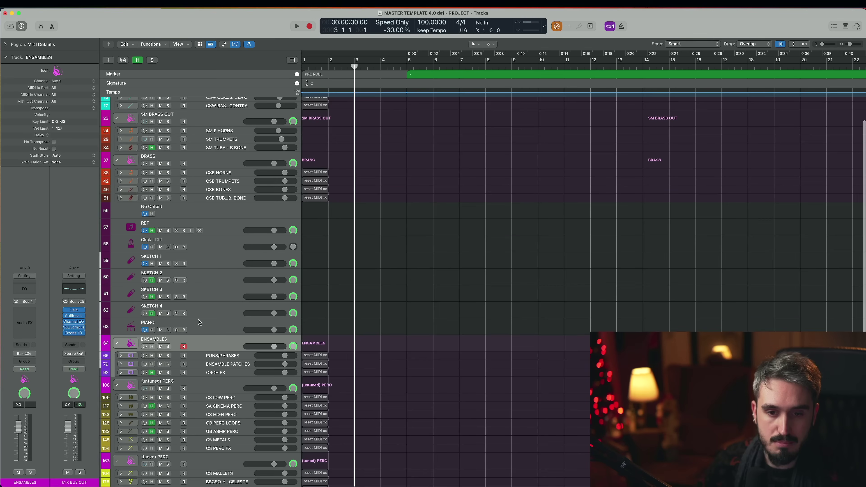
scroll(202, 307, down, 3)
click(198, 306)
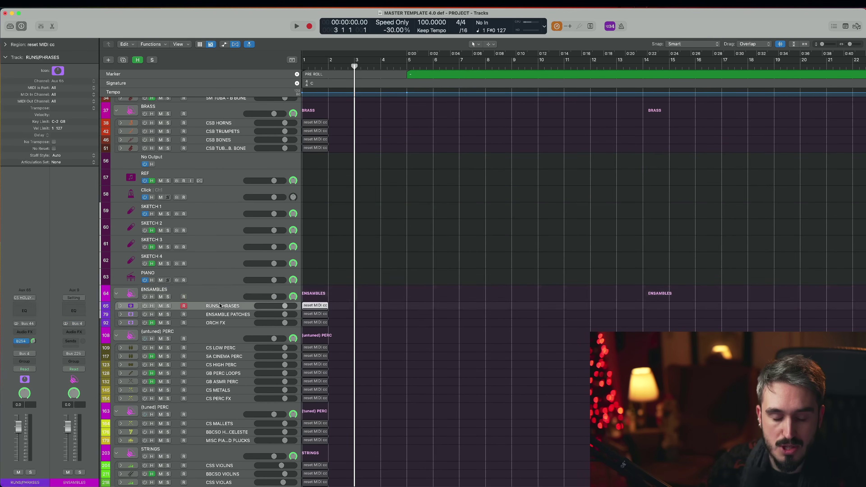
click(120, 306)
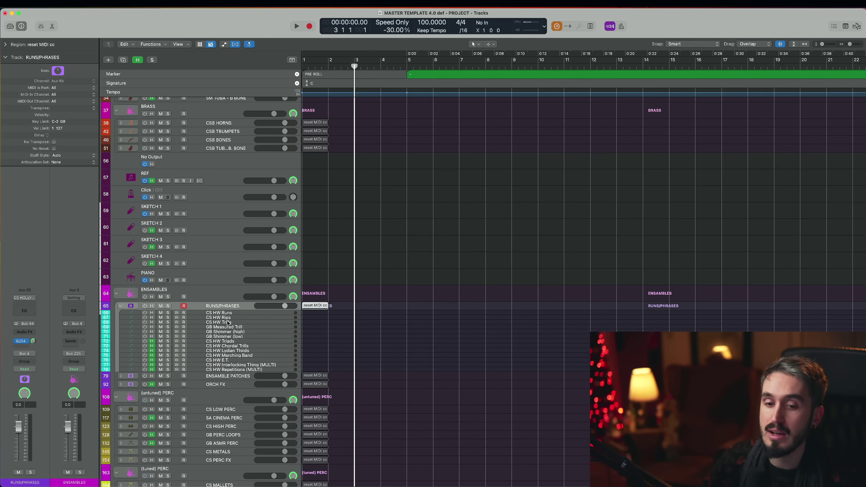
click(121, 306)
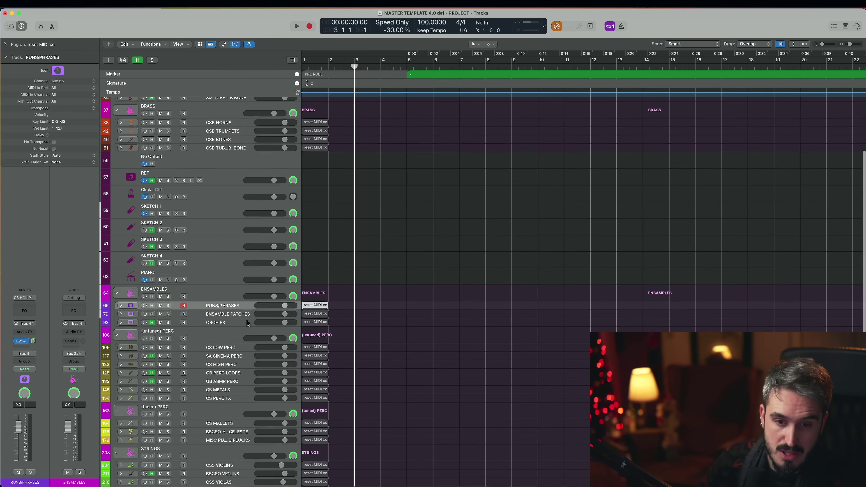
- Review the ENSAMBLES stack by selecting its main track, ENSEMBLE PATCHES and ORCH FX in turn
scroll(248, 323, down, 2)
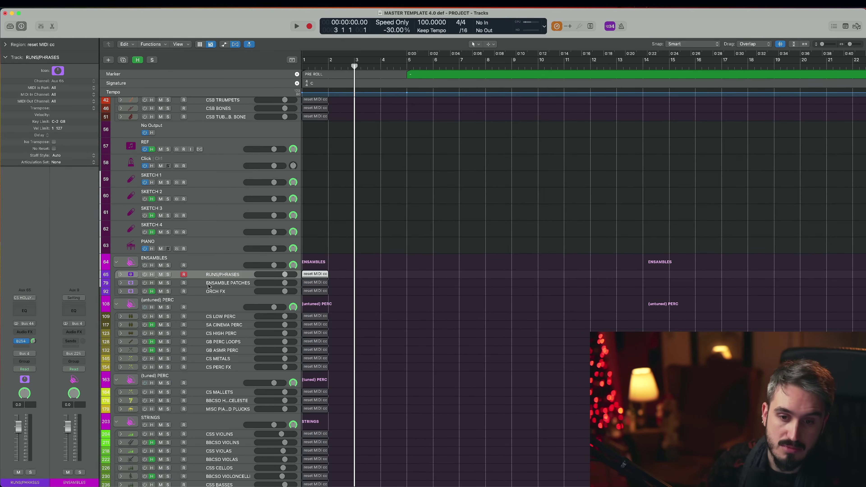
click(191, 262)
scroll(191, 262, down, 1)
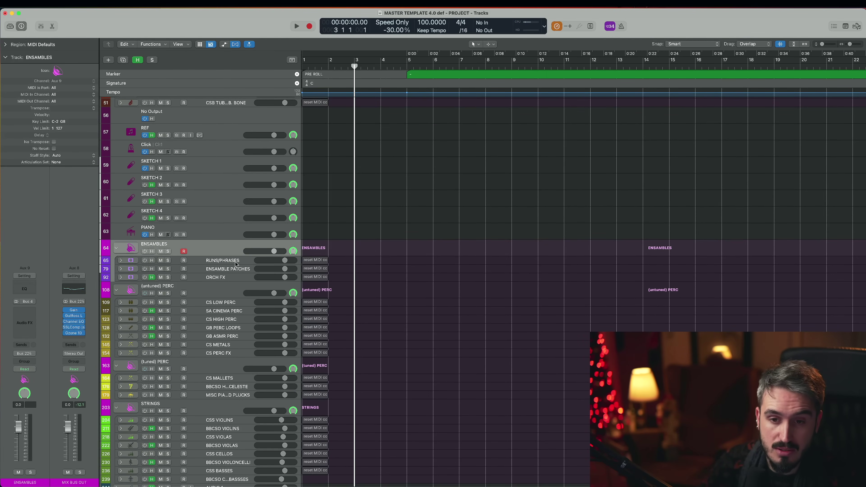
scroll(194, 261, down, 1)
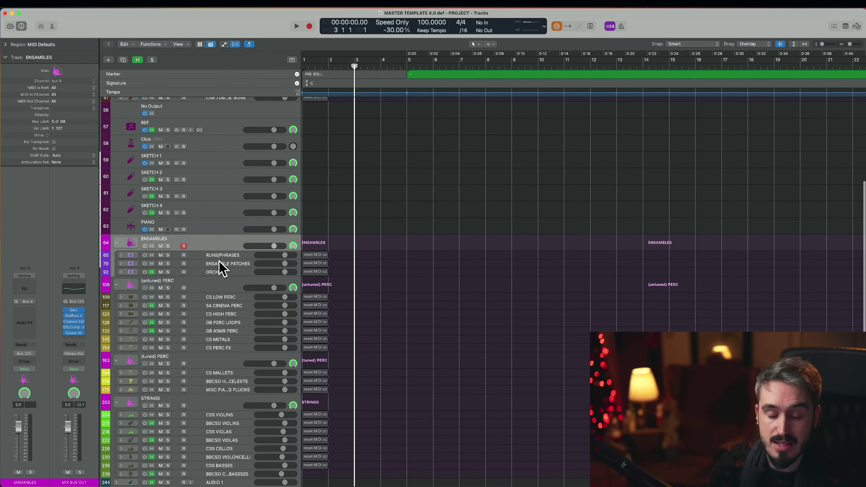
click(194, 263)
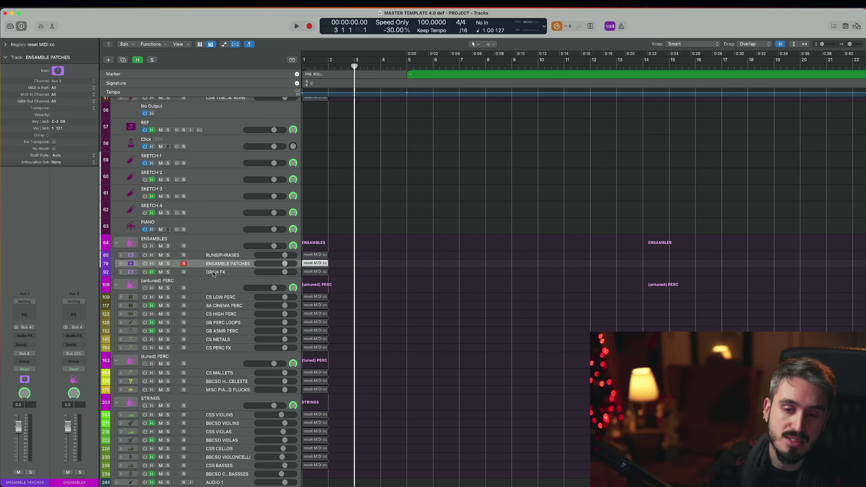
click(205, 272)
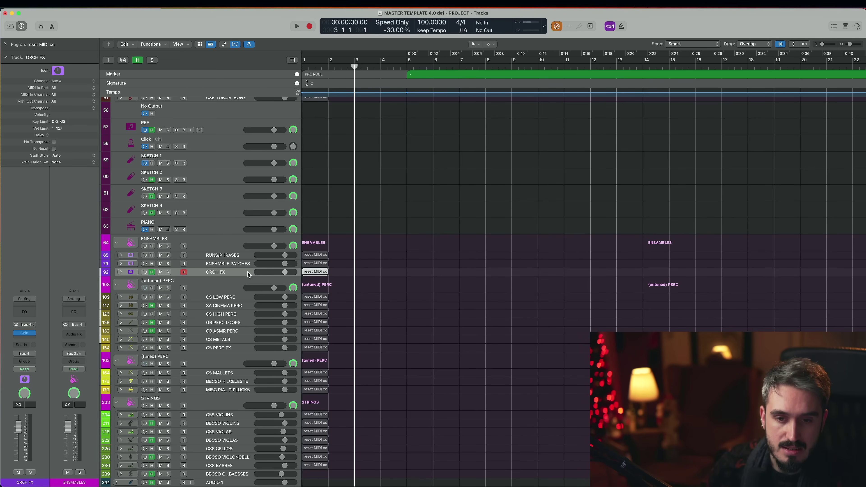
- Expand the RUNS/PHRASES stack, open CS HW Runs' Kontakt instrument to audition it, and move its window clear of the track list
click(121, 255)
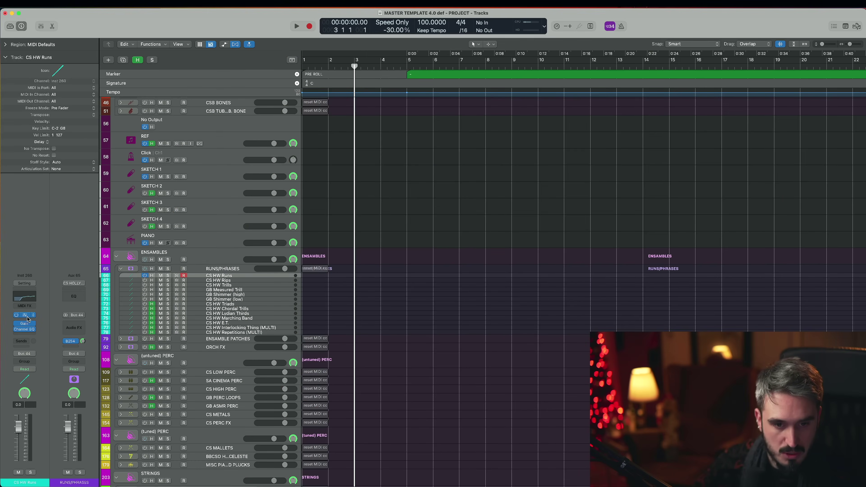
click(23, 318)
drag(516, 102, 333, 43)
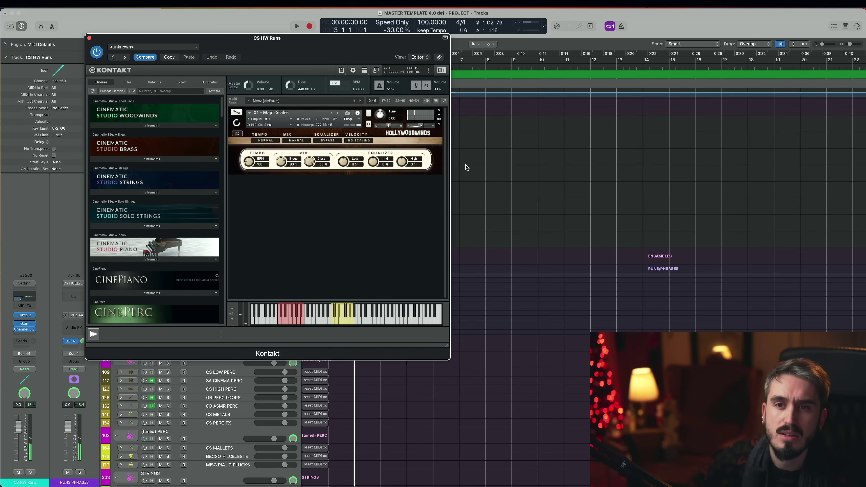
drag(284, 52, 565, 23)
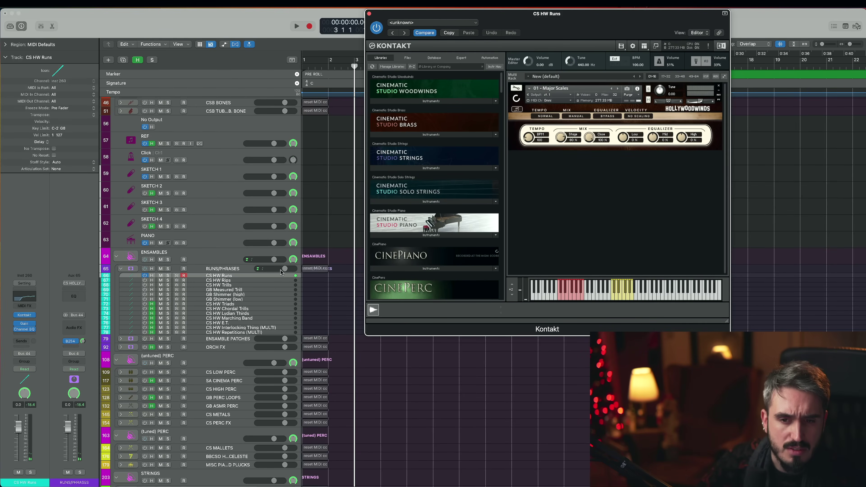
- Select the RUNS/PHRASES stack, inspect where its send is routed, and close the CS HW Runs instrument window
click(229, 270)
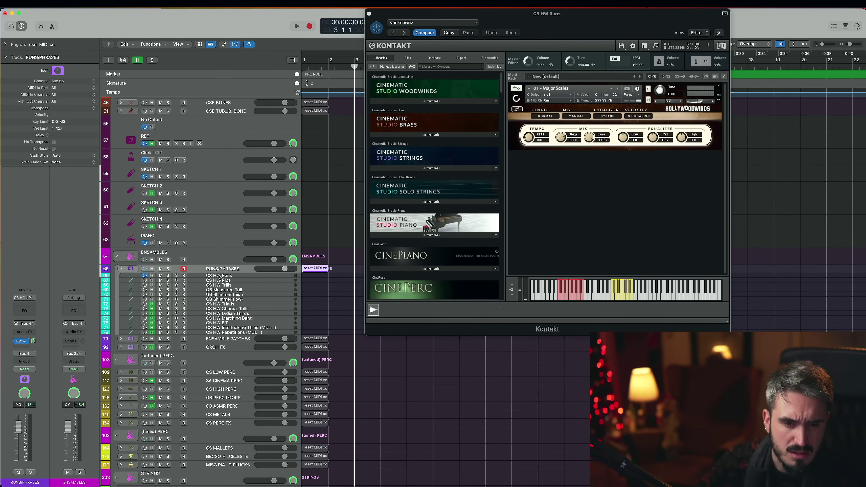
click(34, 342)
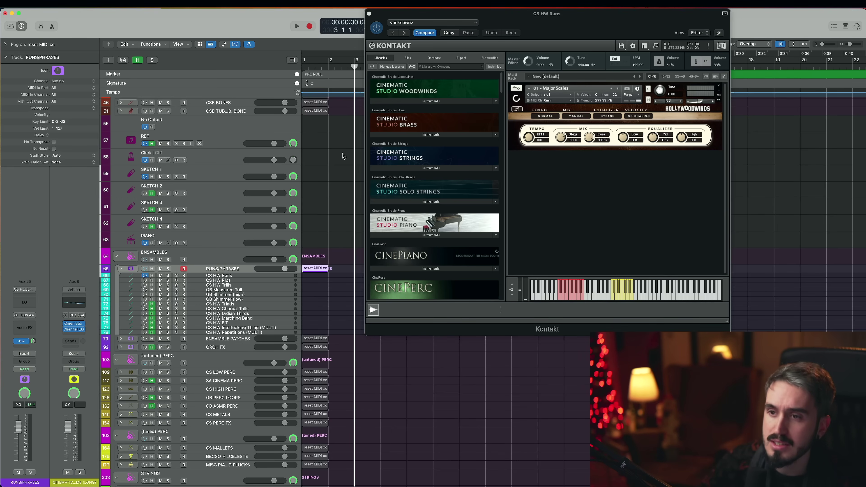
click(369, 15)
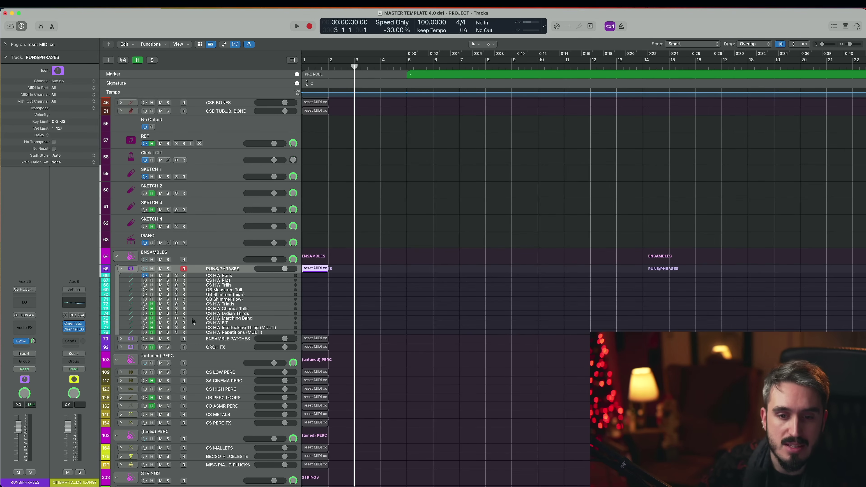
- Turn on CS HW Rips, audition the CS HW Rips and CS HW Trills Kontakt instruments, and close the instrument window
click(232, 275)
click(145, 280)
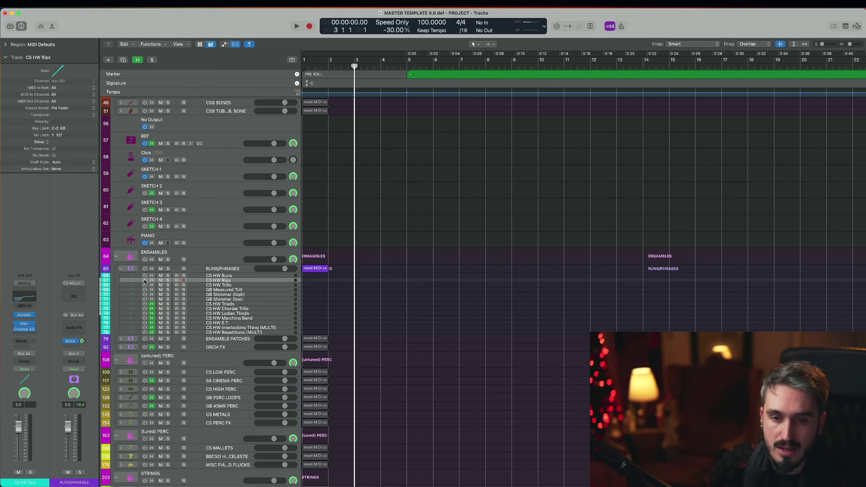
click(24, 315)
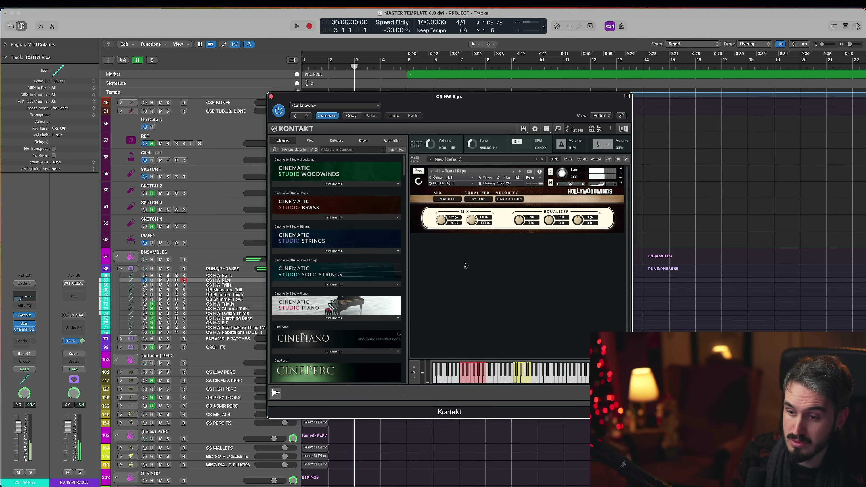
key(Down)
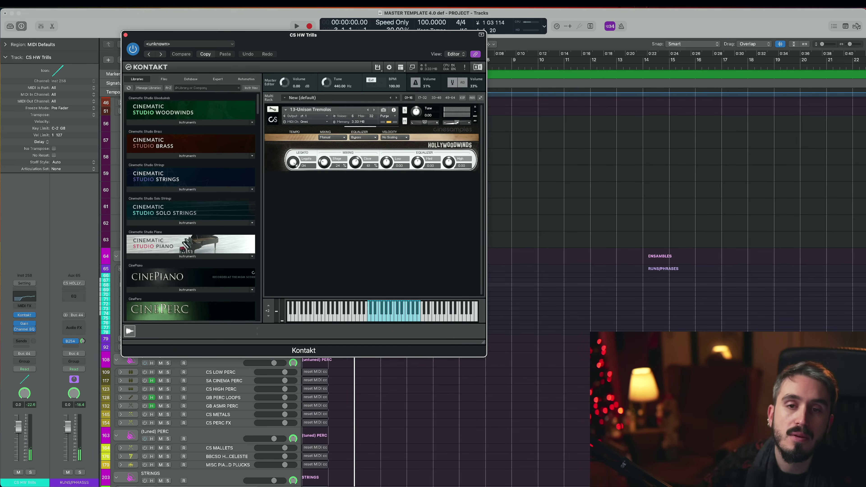
click(125, 35)
- Select the CS HW Triads track in the RUNS/PHRASES stack and check its instrument slot
scroll(186, 294, down, 1)
click(186, 292)
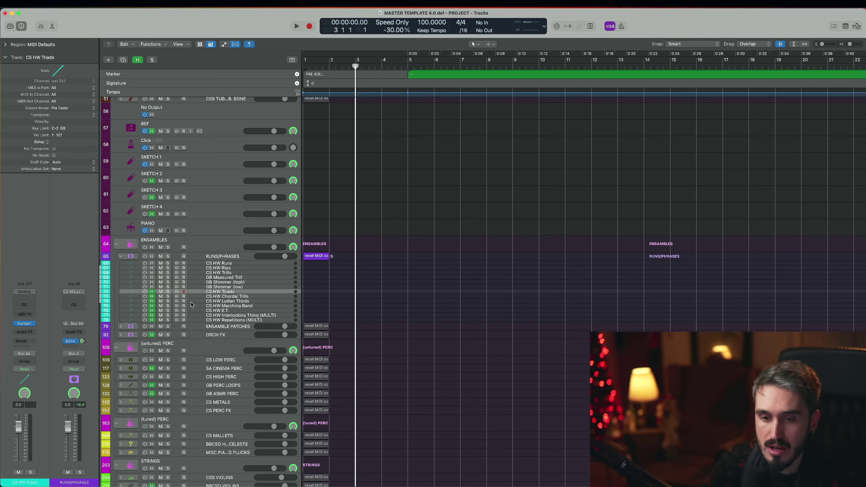
mouse_move(24, 326)
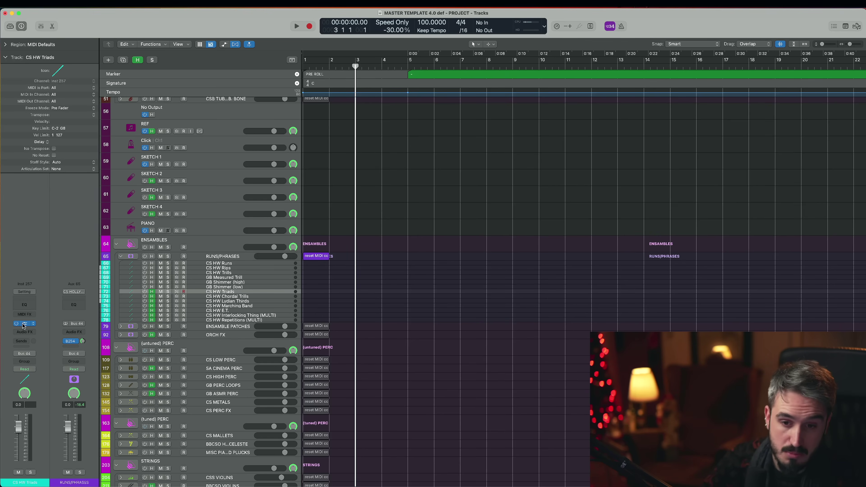
- Audition the GB Measured Trill and GB Shimmer (high) Kontakt patches, keeping the instrument window clear of the track list
click(234, 277)
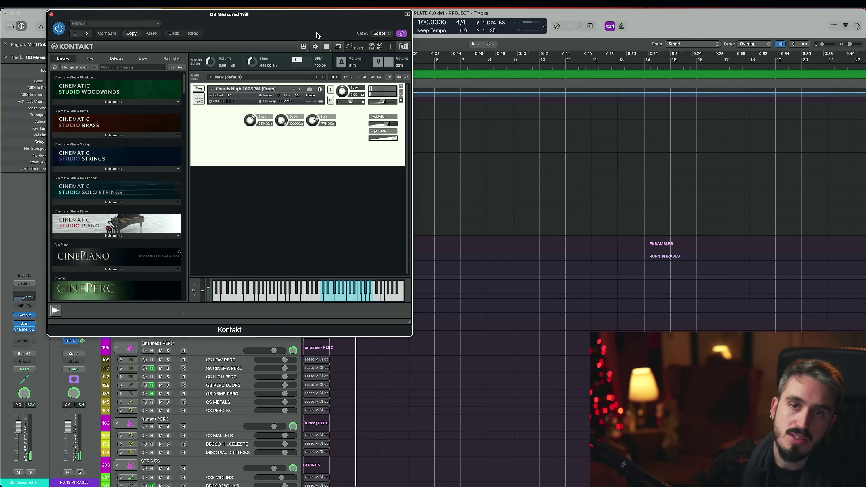
drag(317, 35, 584, 35)
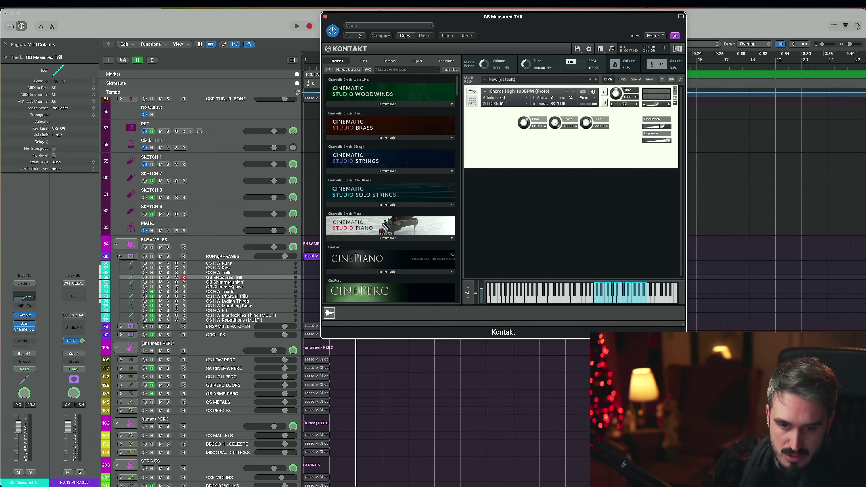
click(220, 283)
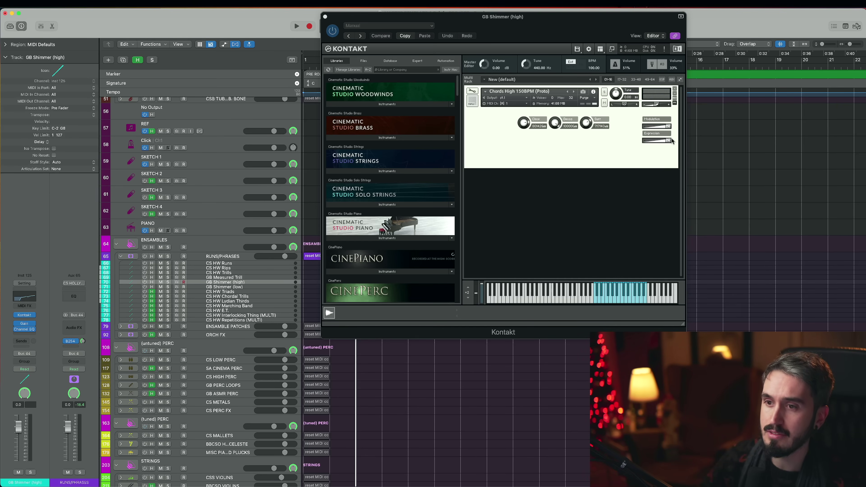
drag(575, 31, 584, 121)
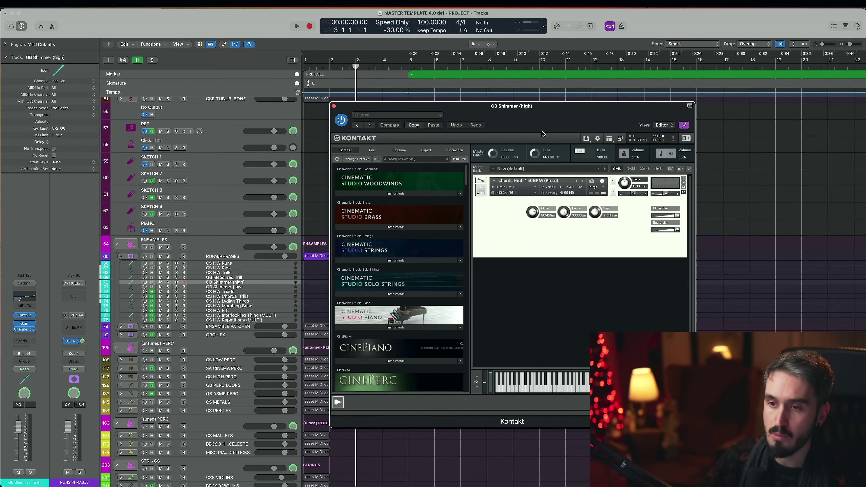
- Move the playhead into bar 5 and set the tempo there to 148 BPM to audition GB Shimmer (high)
click(410, 70)
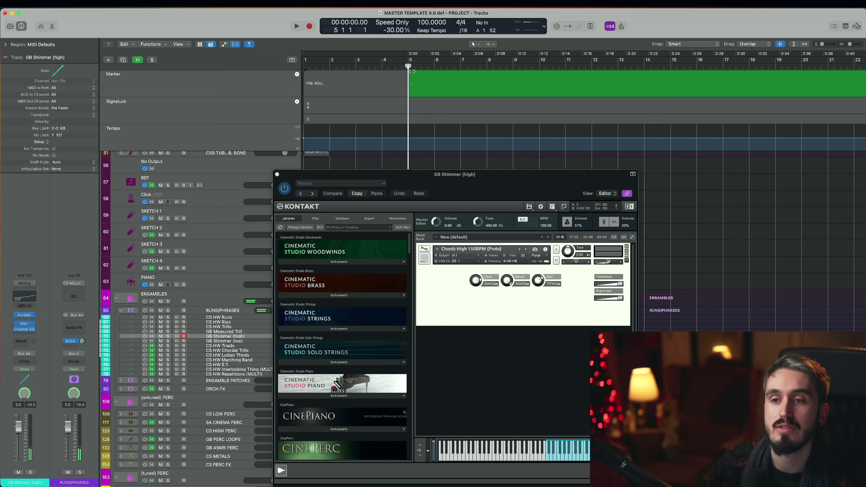
drag(408, 67, 368, 67)
drag(415, 141, 430, 134)
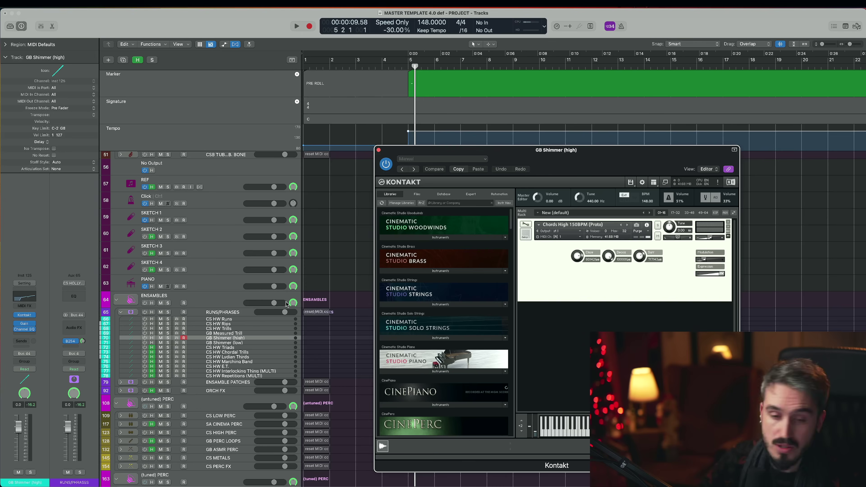
- Audition the GB Shimmer (high) and GB Shimmer (low) patches, setting the tempo to 139 BPM, and close the instrument window
click(219, 309)
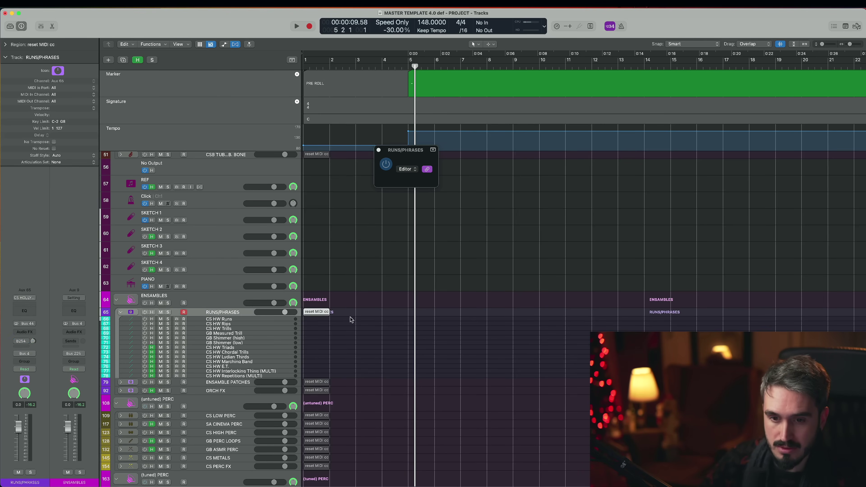
click(243, 338)
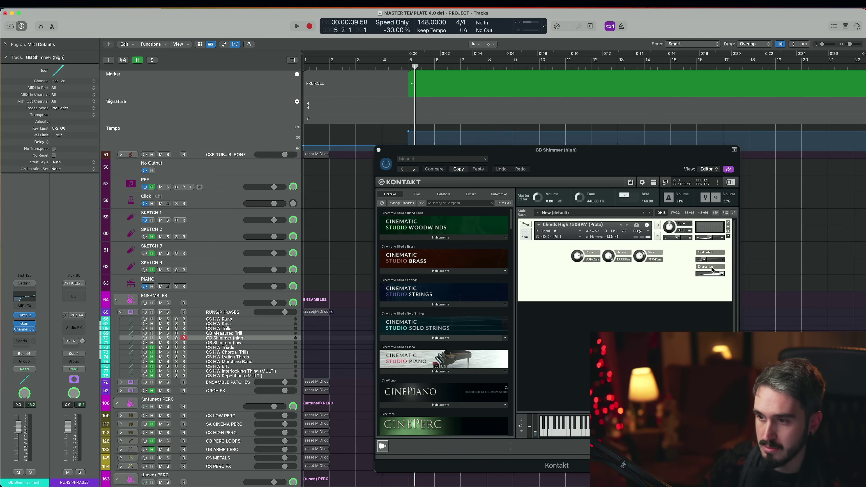
click(249, 344)
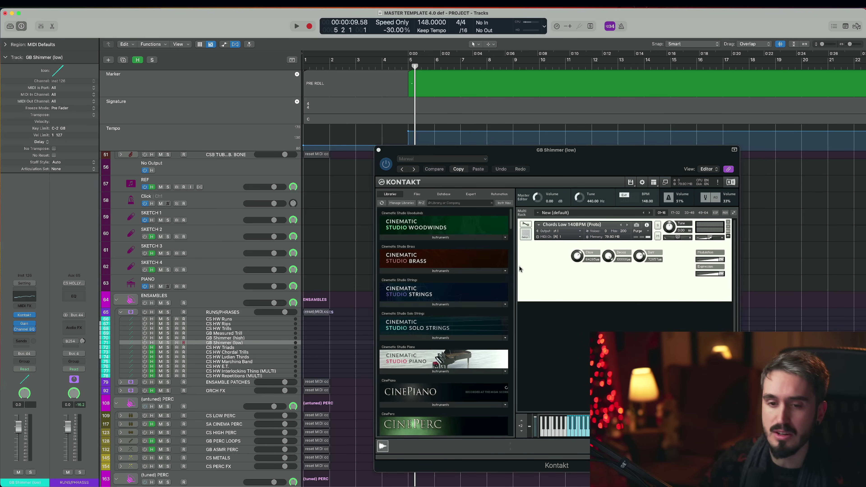
drag(498, 160, 446, 63)
key(ctrl+p)
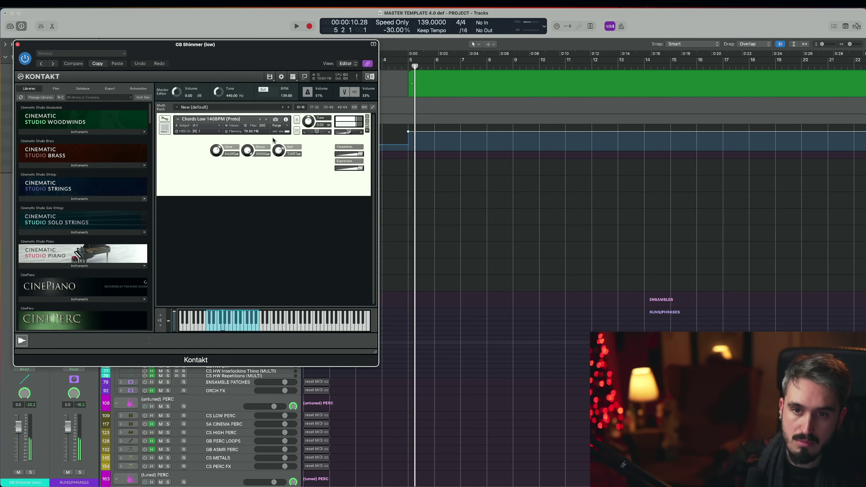
key(super+w)
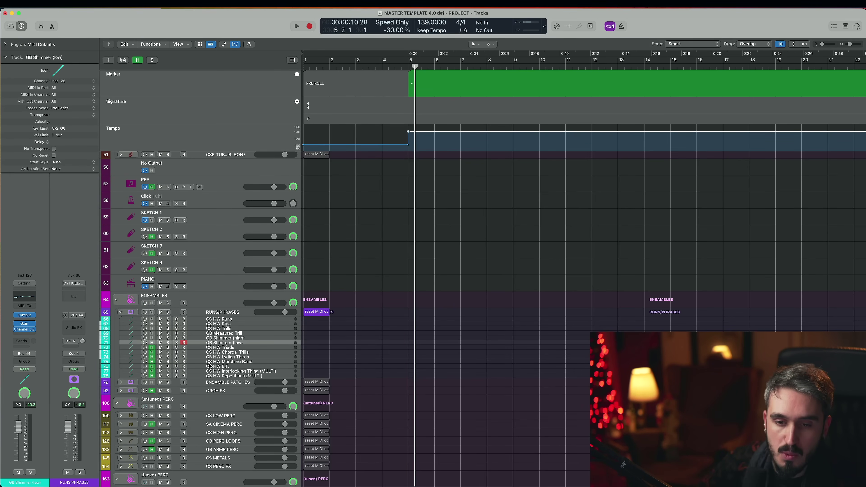
- Hide the tracks flagged as hidden, and switch the expanded stack in ENSAMBLES from RUNS/PHRASES to ENSAMBLE PATCHES
scroll(207, 362, down, 3)
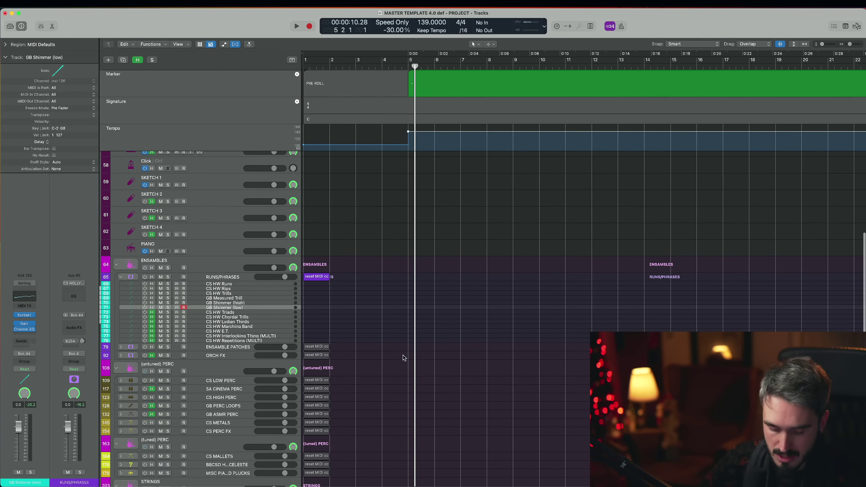
key(h)
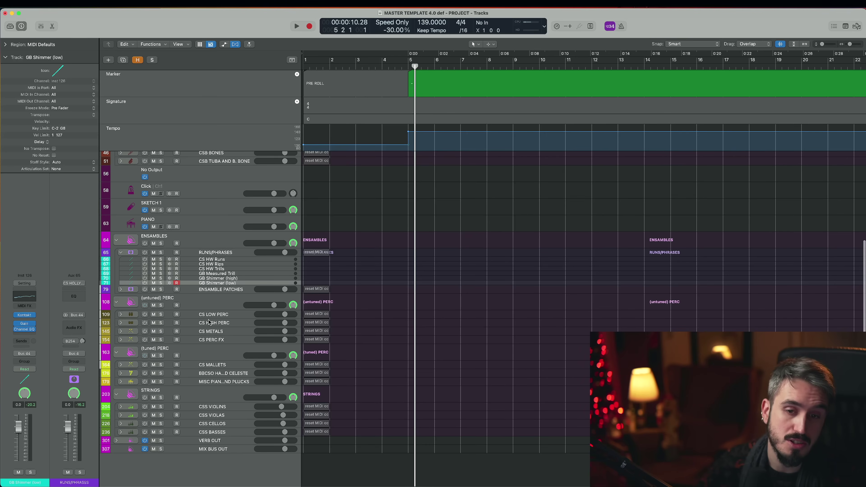
click(121, 252)
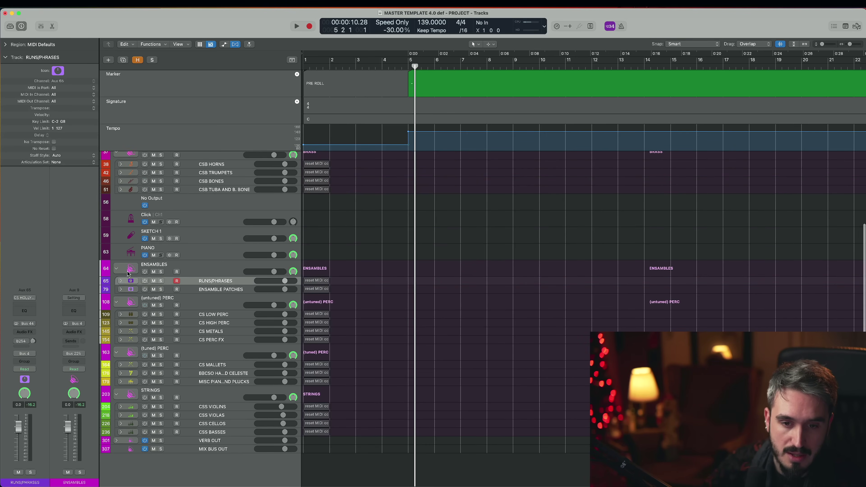
click(121, 290)
scroll(282, 294, down, 3)
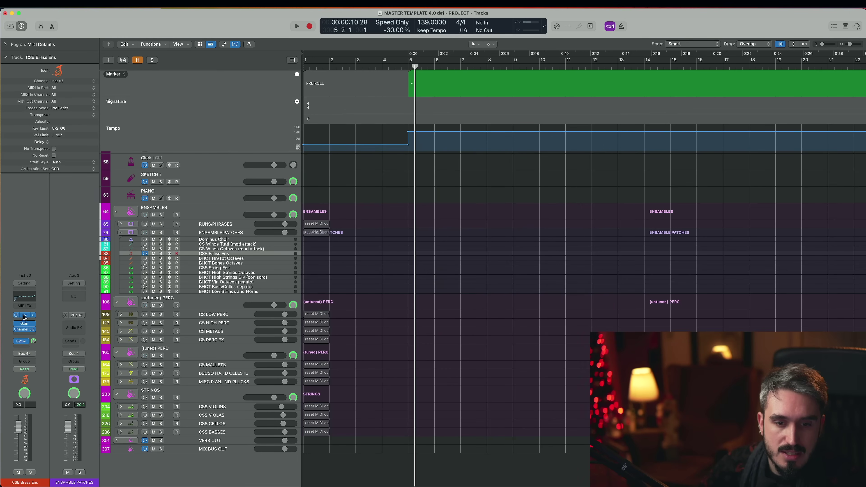
- Inspect the Kontakt instruments of CSB Brass Ens, CS Winds Tutti and BHCT Bass/Cellos (legato), closing each window
click(24, 316)
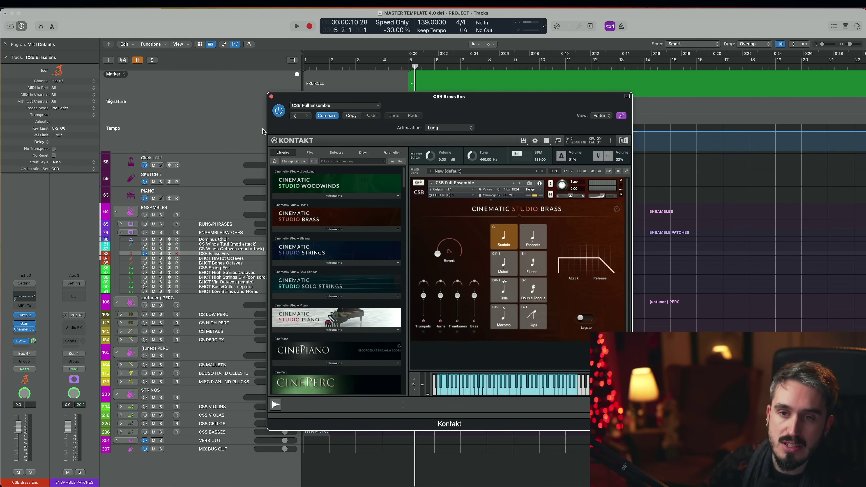
click(271, 97)
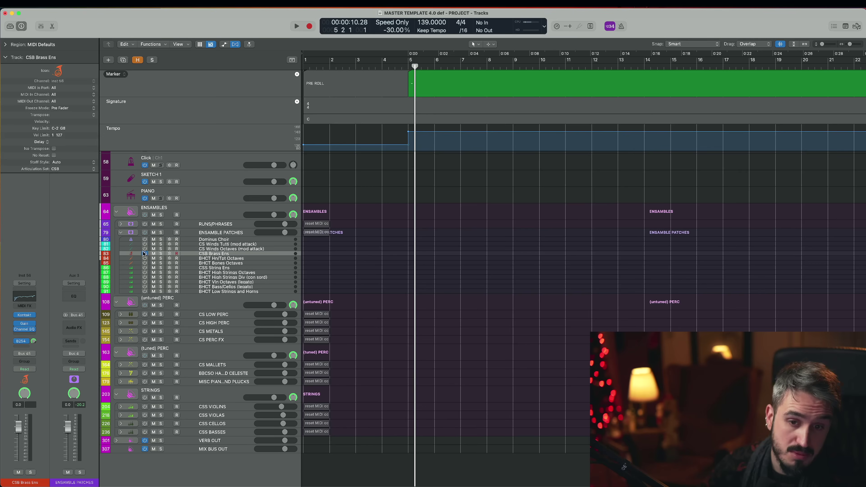
click(219, 244)
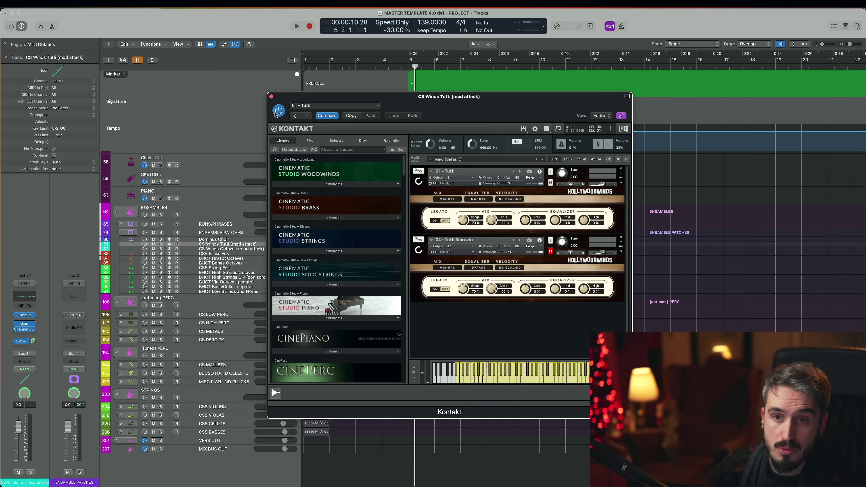
click(271, 97)
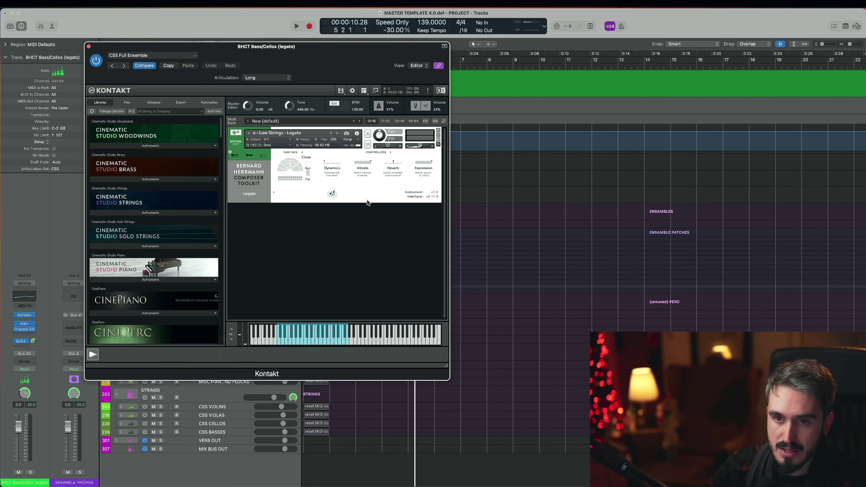
drag(351, 57, 398, 55)
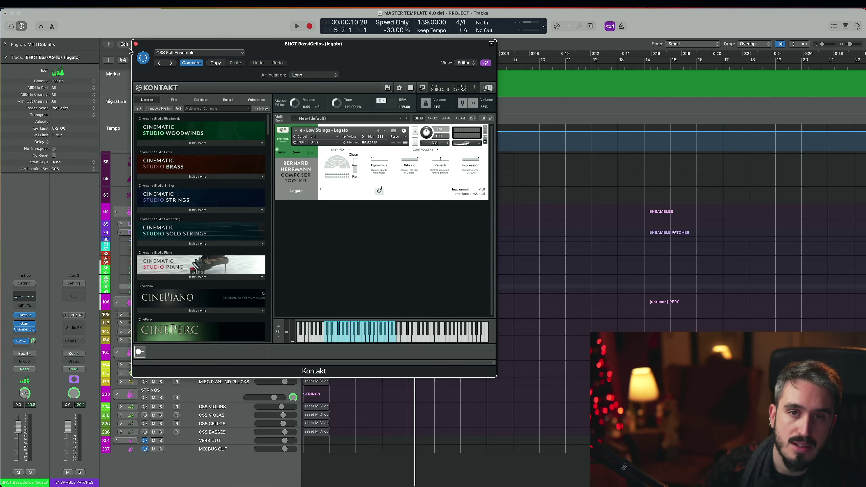
click(136, 44)
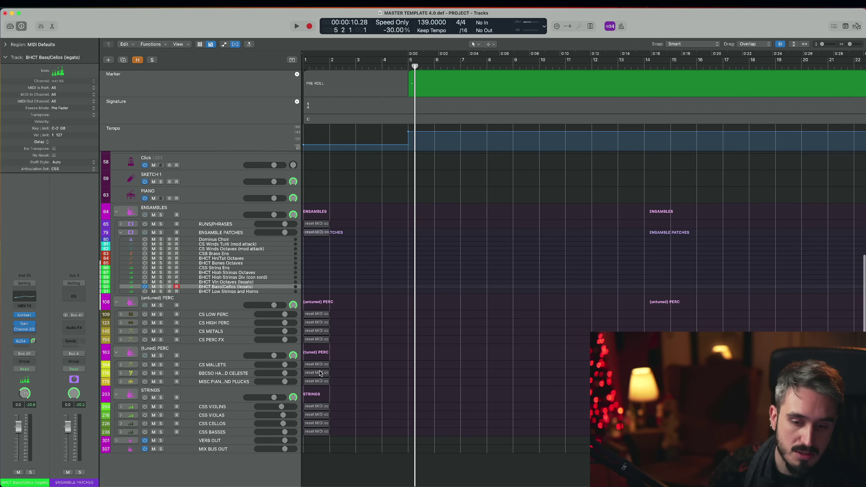
- Expand the CSS BASSES and CSS CELLOS stacks and turn on the CSS Basses track
click(121, 432)
click(218, 440)
click(156, 427)
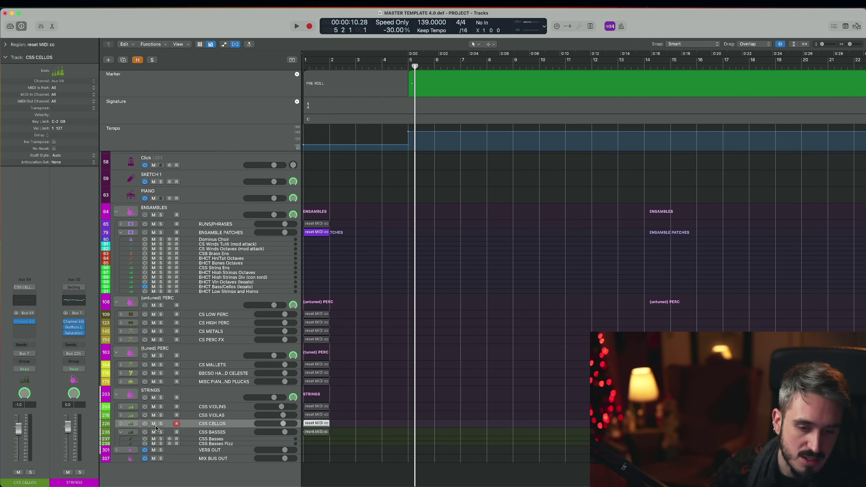
click(120, 424)
click(145, 454)
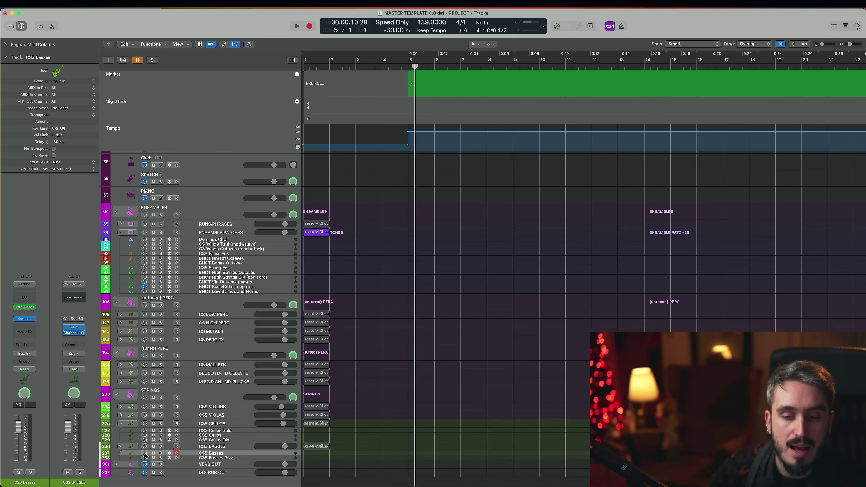
- Turn on CSS Cellos, play it together with CSS Basses, and disarm the layered tracks
click(146, 436)
click(17, 307)
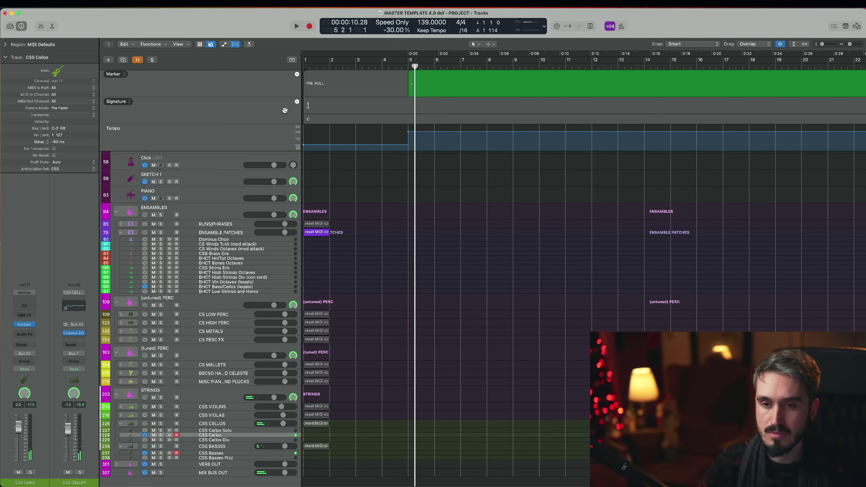
click(177, 453)
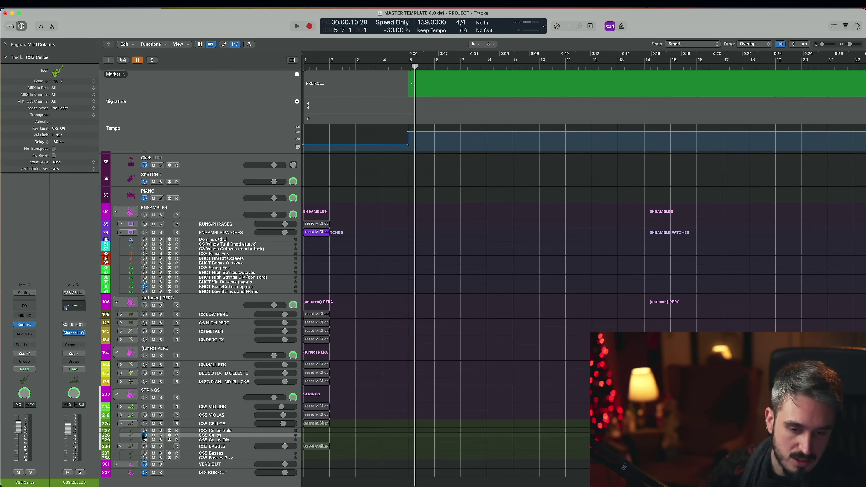
- Turn on BHCT Vln Octaves (legato), audition its Kontakt patch, and close the instrument window
scroll(143, 392, up, 3)
click(164, 343)
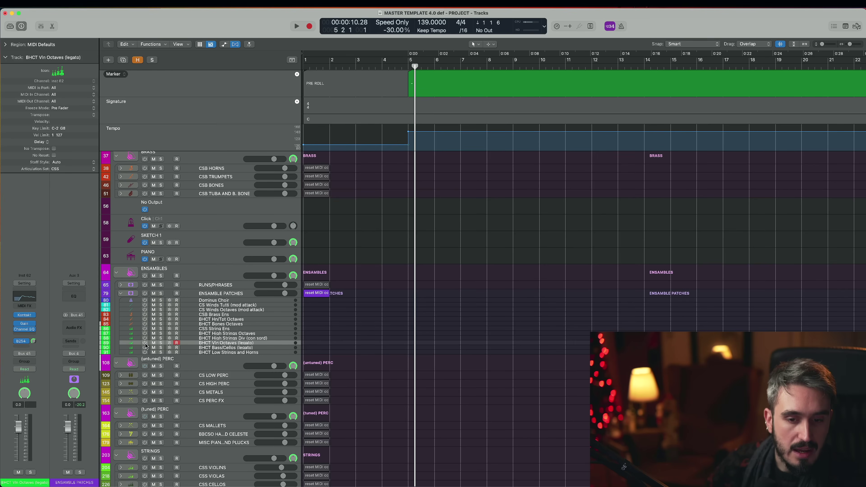
click(28, 316)
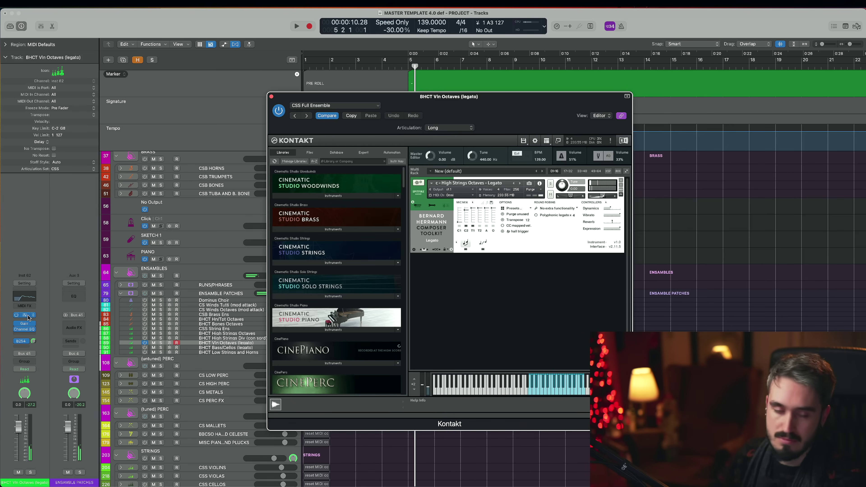
click(272, 97)
- Turn on and audition the BHCT Low Strings and Horns and BHCT Hn/Tpt Octaves tracks
click(152, 352)
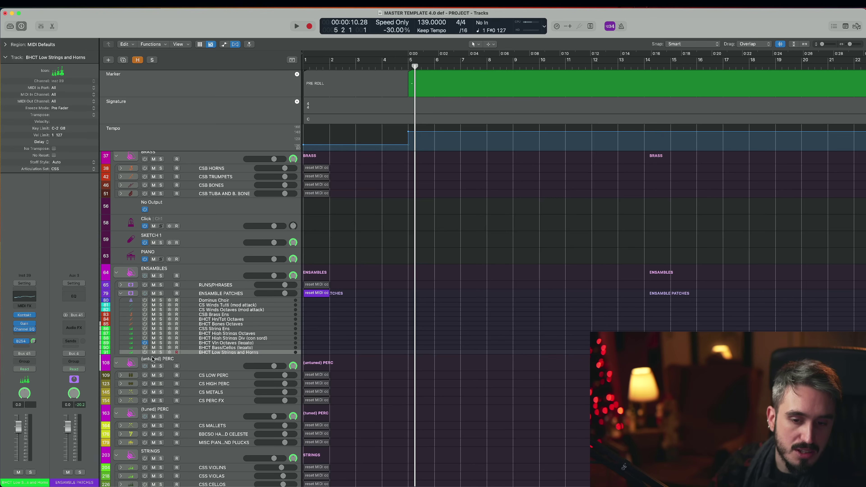
click(145, 353)
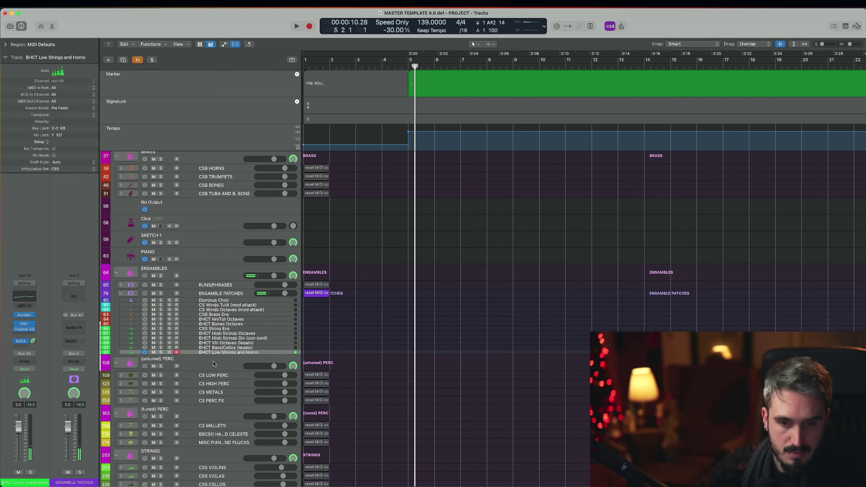
click(147, 320)
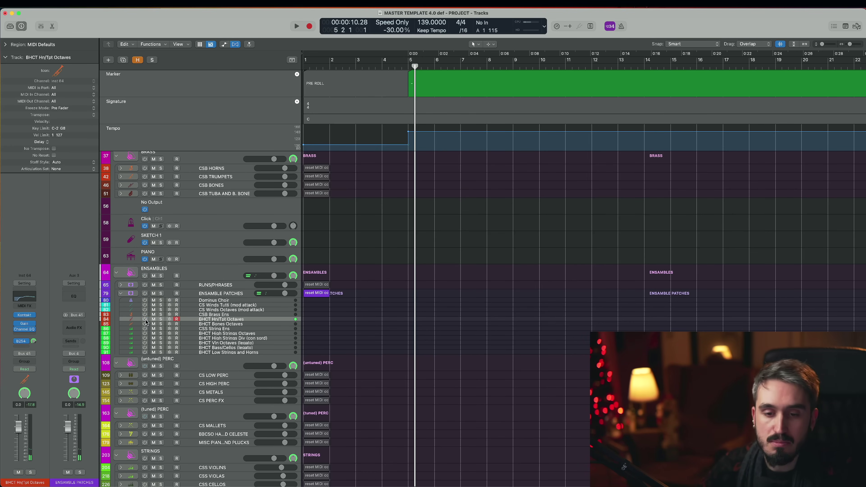
- Audition BHCT High Strings Cluster/Bends in the ORCH FX stack, and collapse the stack with the flagged tracks hidden again
scroll(382, 333, down, 3)
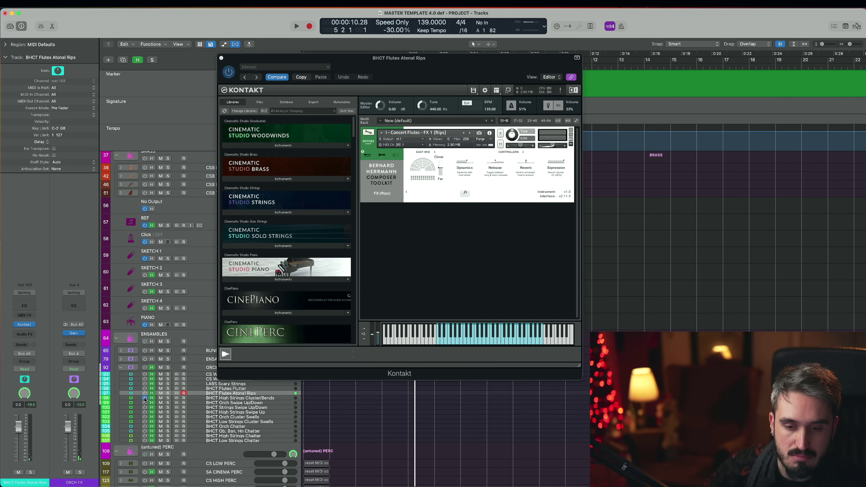
click(201, 398)
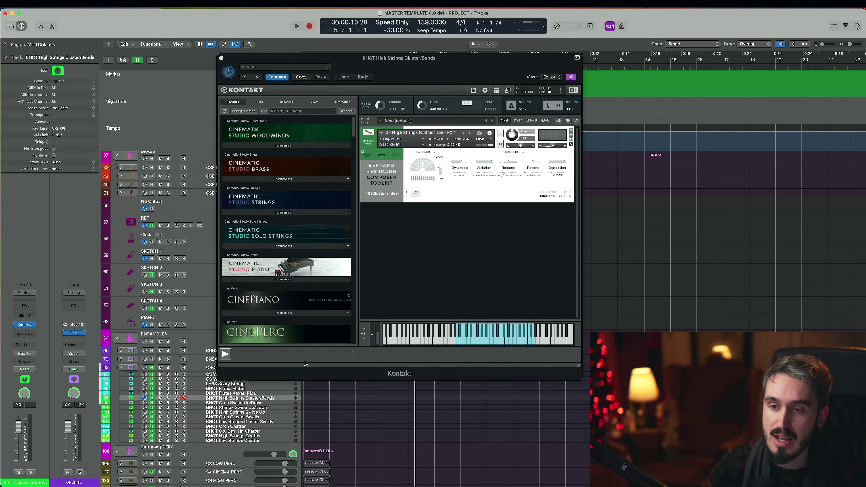
scroll(196, 389, down, 1)
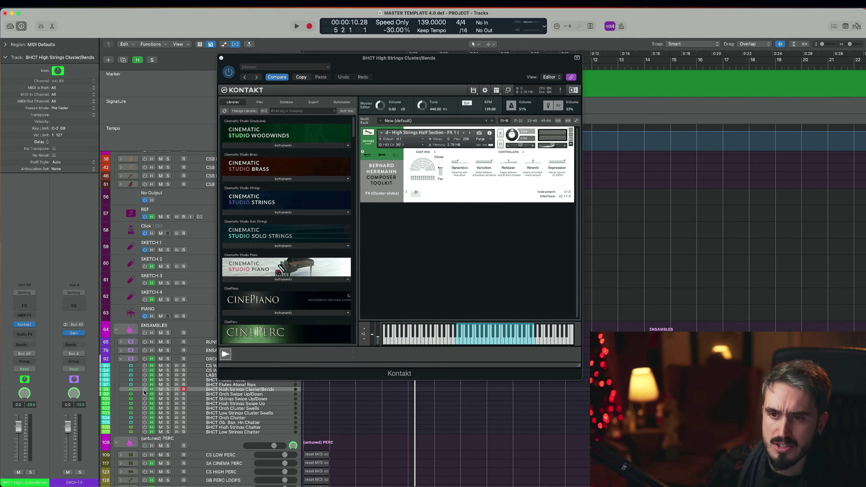
click(120, 359)
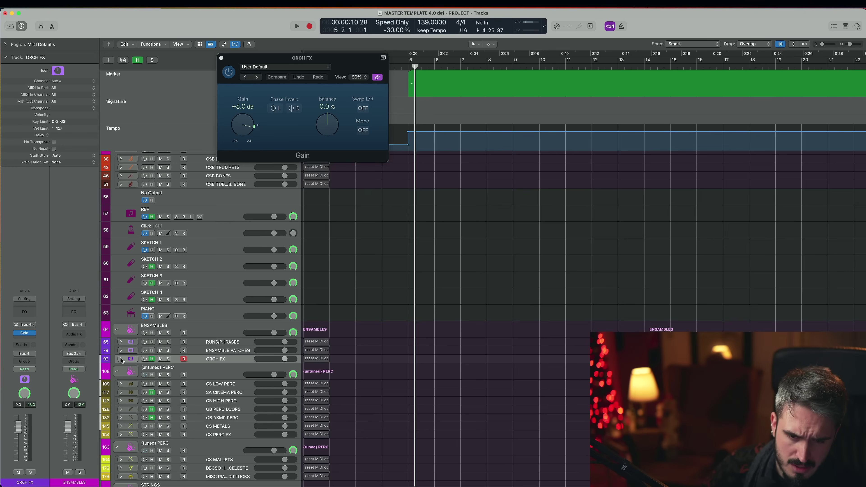
key(h)
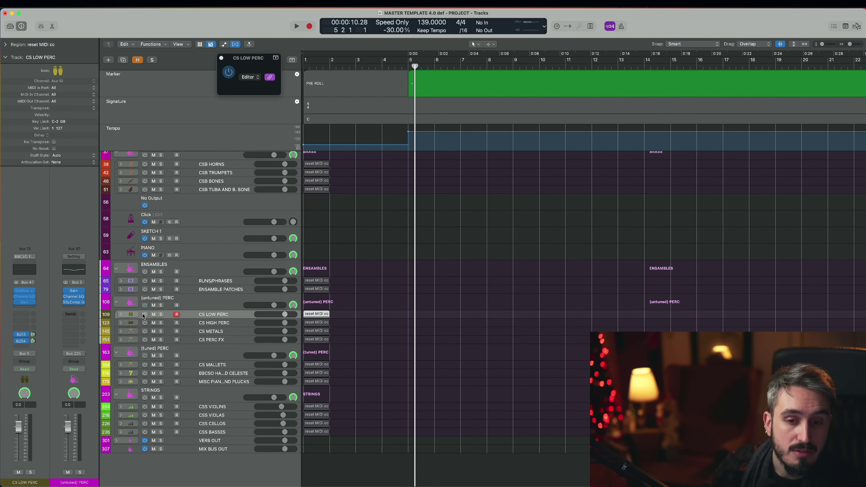
- Expand the CS LOW PERC stack, turn on Timpani (medium), and open its CinePerc Kontakt instrument for auditioning
click(121, 314)
click(214, 322)
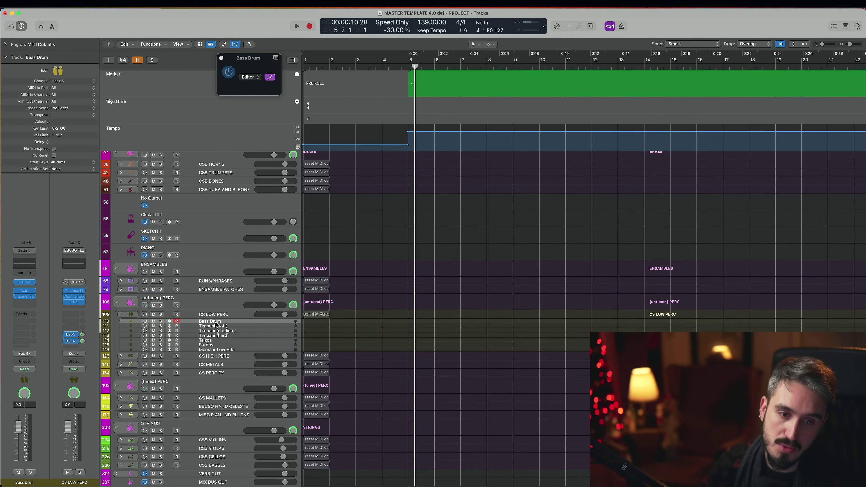
click(231, 332)
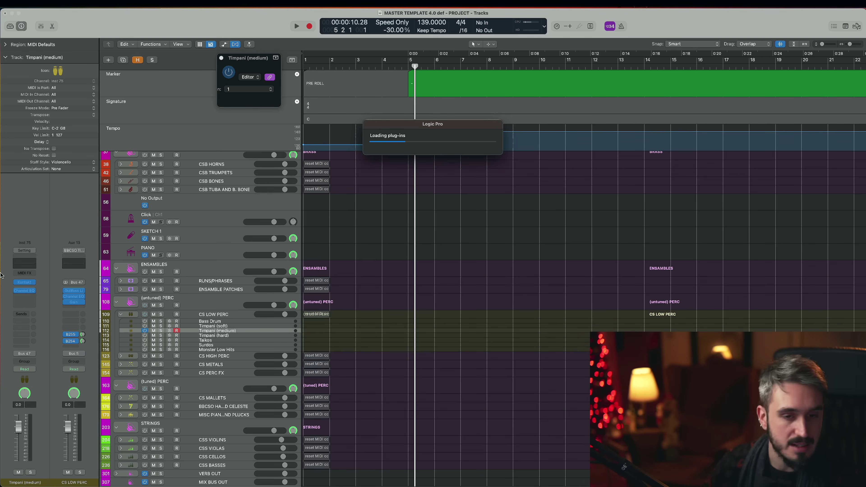
click(26, 283)
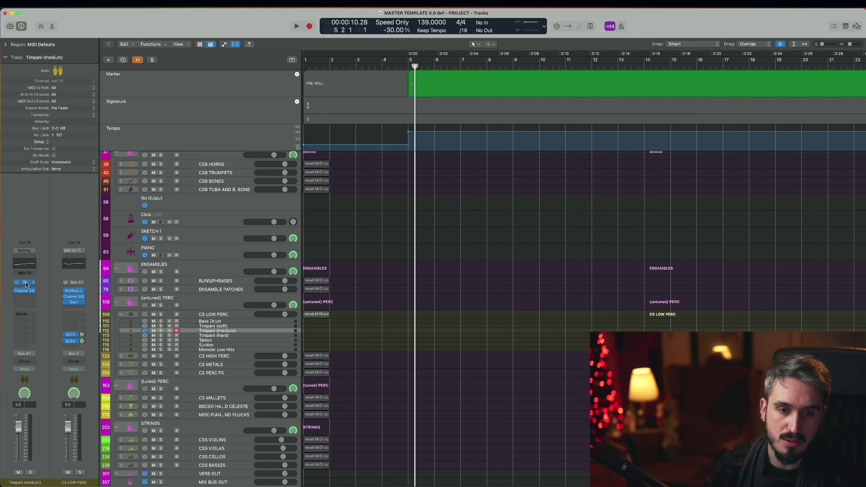
click(24, 283)
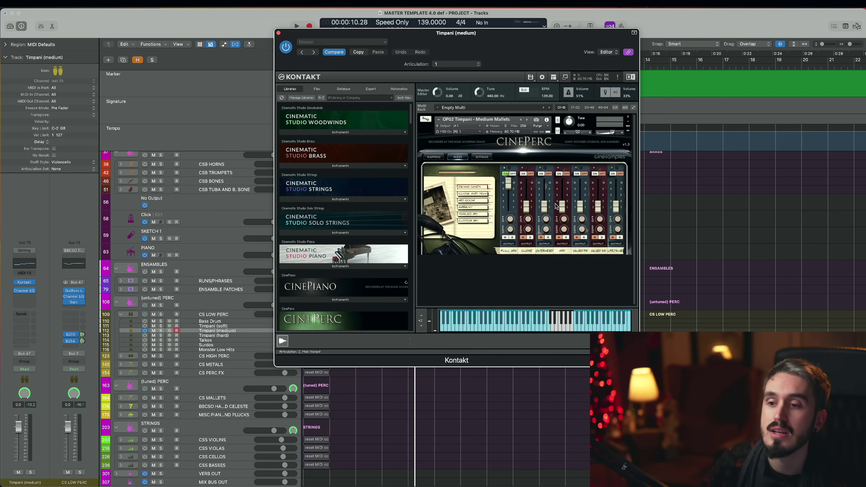
- Show the CinePerc settings page of the Timpani (medium) patch and audition the timpani with its effects and compression controls in view
click(476, 158)
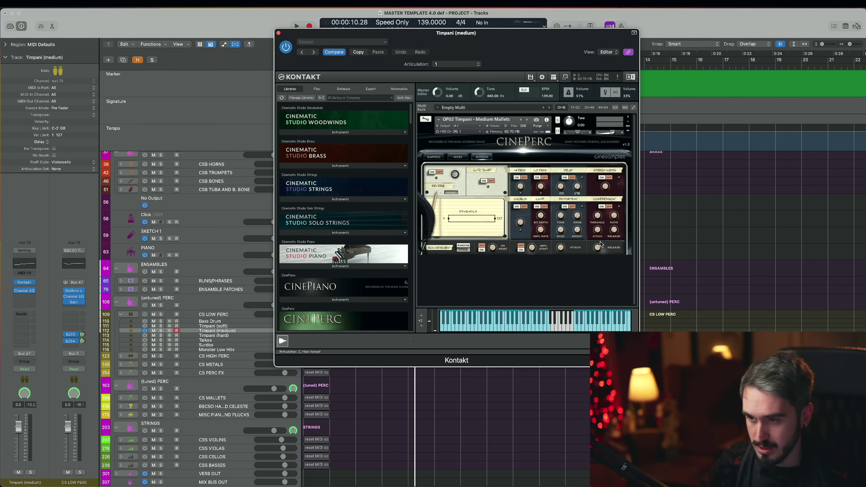
click(599, 249)
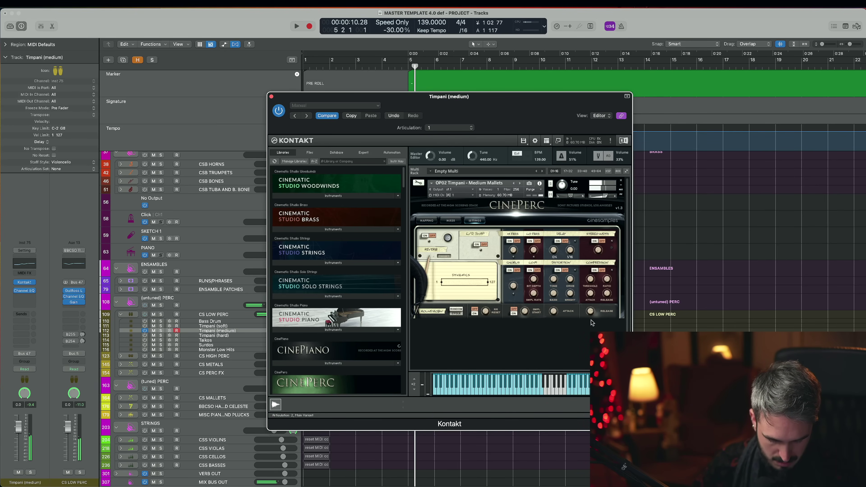
- Check the Gullfoss Live plug-in on the CS LOW PERC stack, and return to the Timpani (medium) Kontakt instrument
click(222, 312)
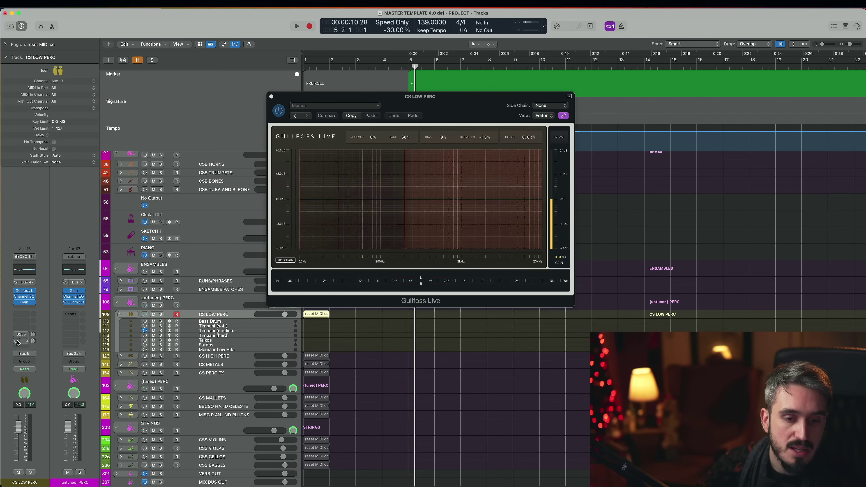
click(271, 97)
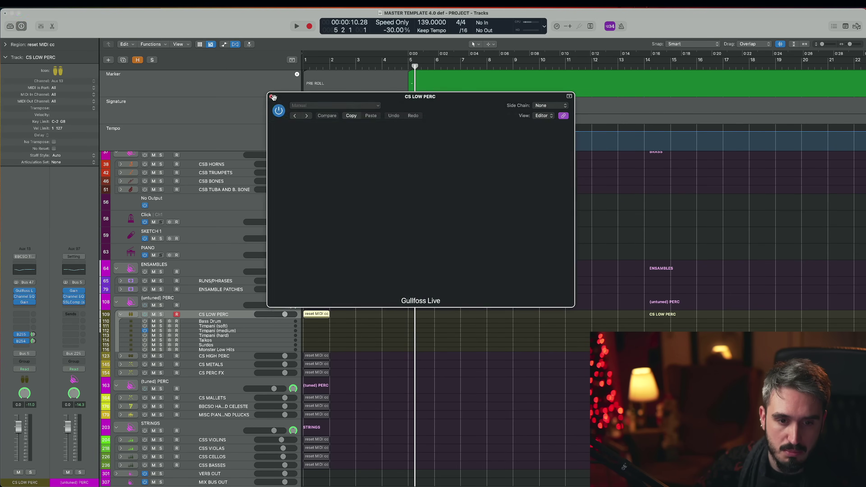
click(235, 330)
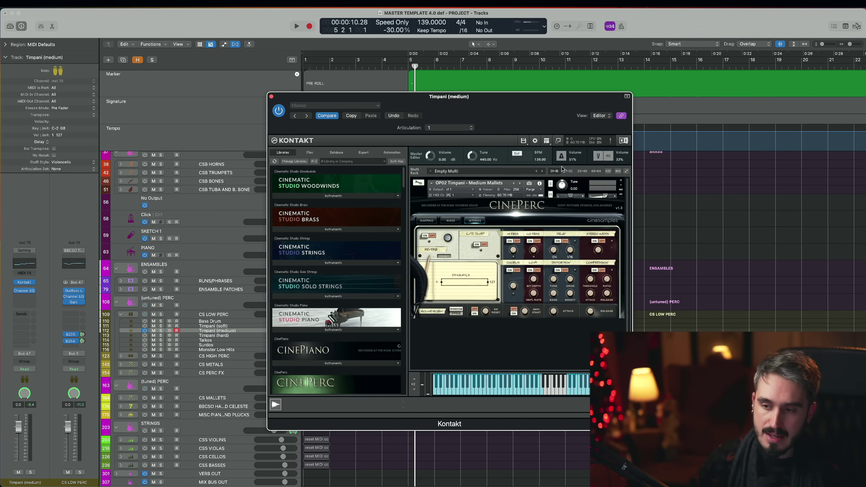
drag(545, 120, 528, 81)
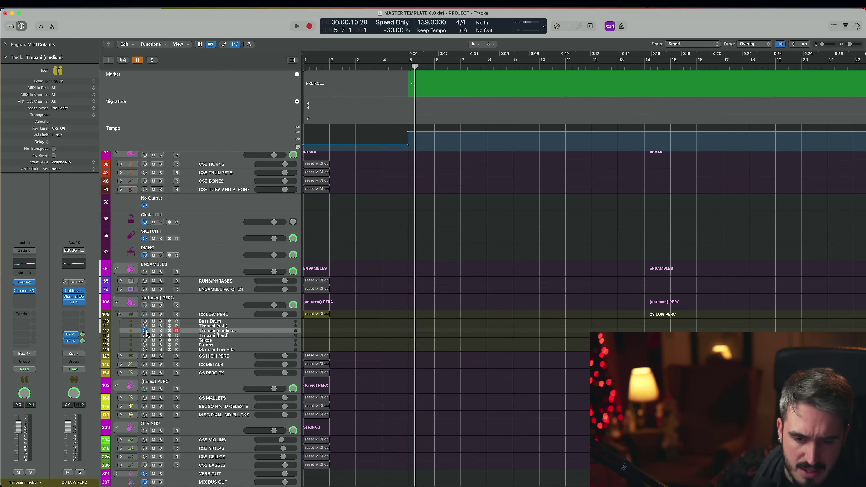
- Expand the CS HIGH PERC stack below CS LOW PERC, turn on the Snares track, and open its Kontakt instrument
click(121, 314)
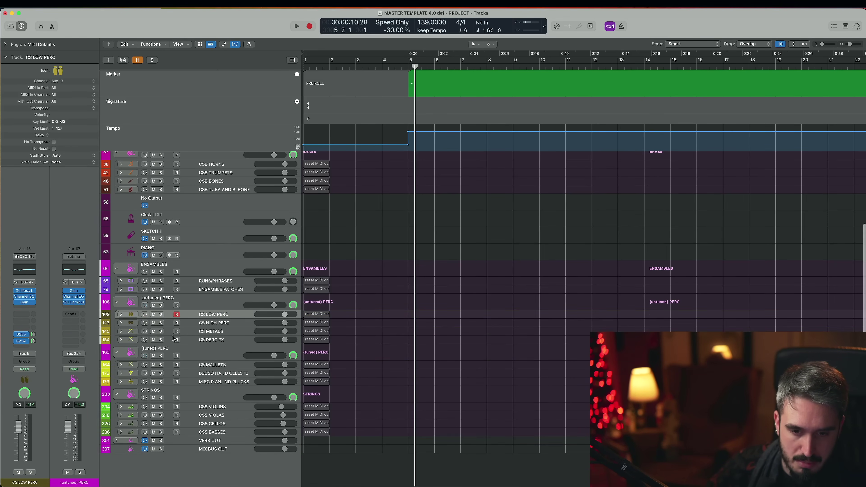
click(121, 314)
click(121, 356)
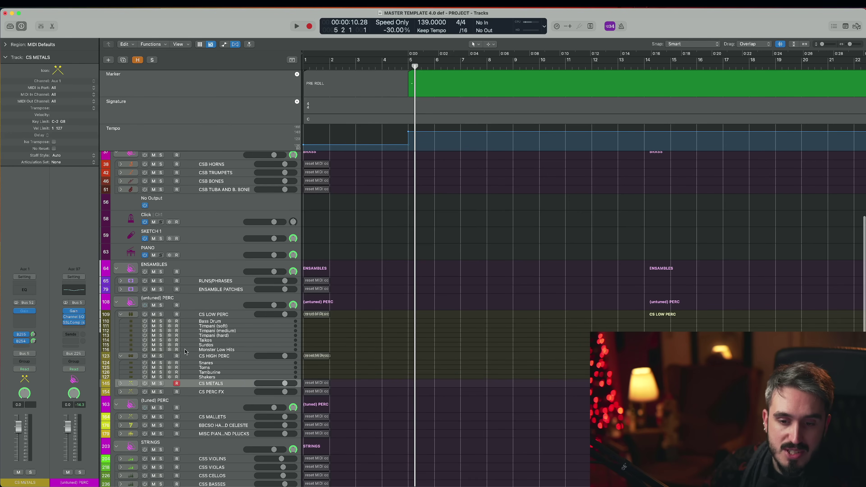
click(215, 364)
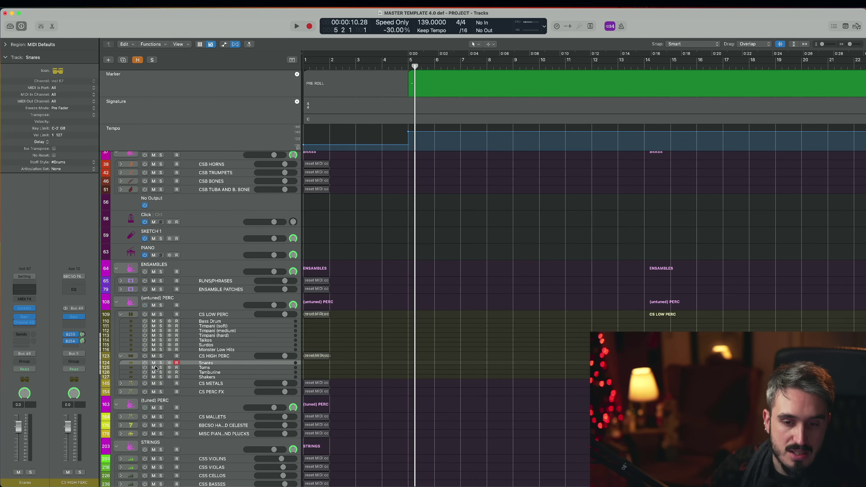
click(145, 363)
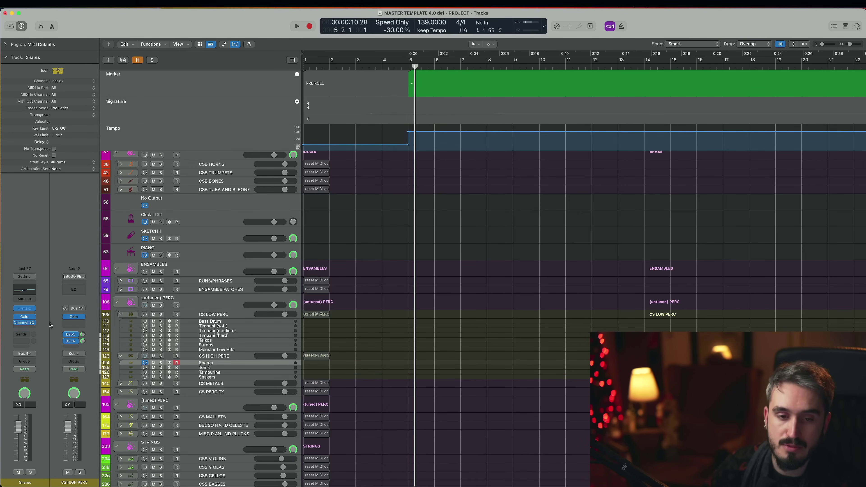
click(25, 309)
- Browse the CinePerc instrument folders in the Kontakt library, including 04 Metals and 03 Woods, and return to the folder list
scroll(393, 196, down, 5)
click(334, 249)
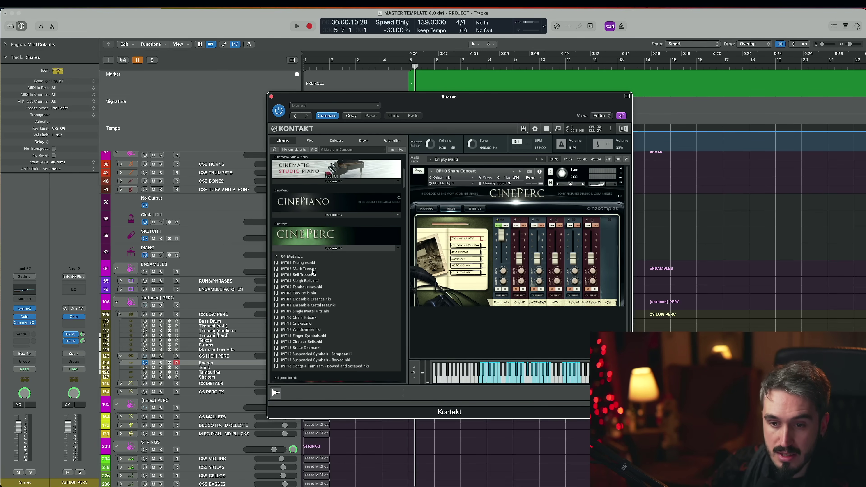
click(292, 257)
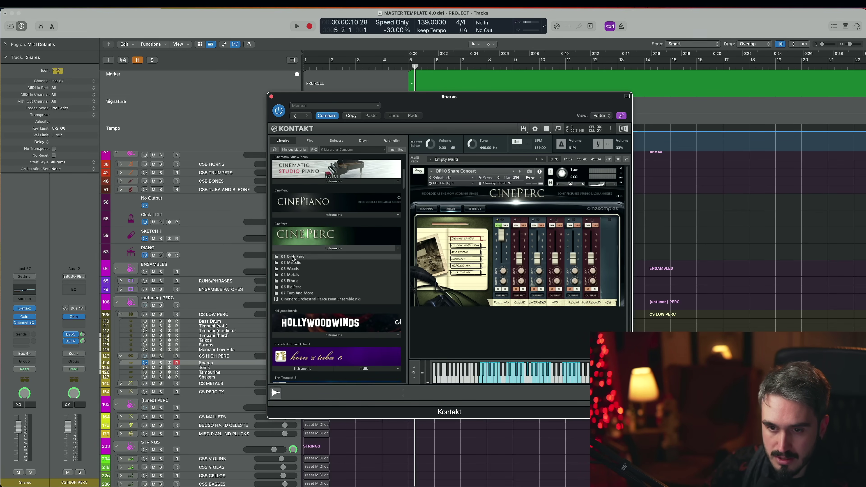
click(295, 261)
scroll(295, 229, down, 2)
click(294, 226)
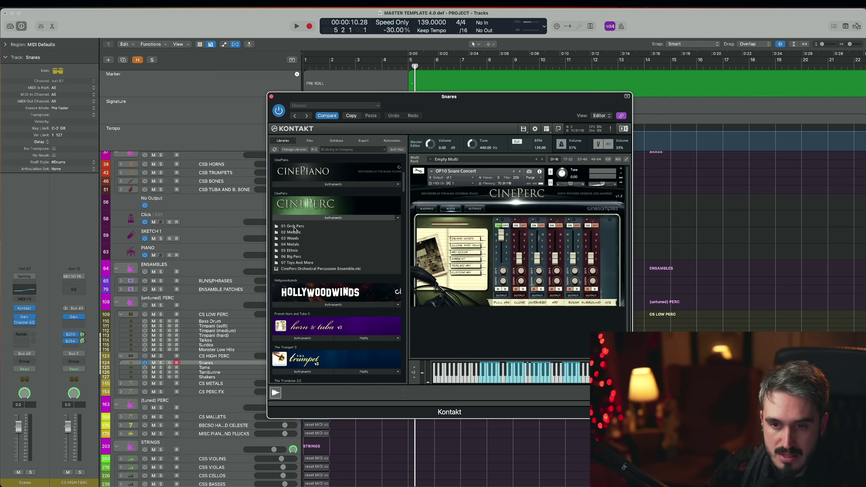
click(291, 238)
scroll(296, 212, down, 2)
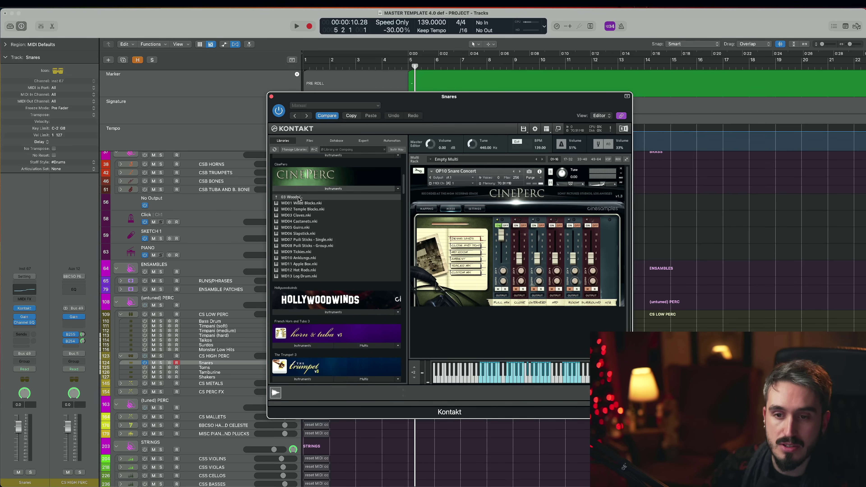
click(291, 197)
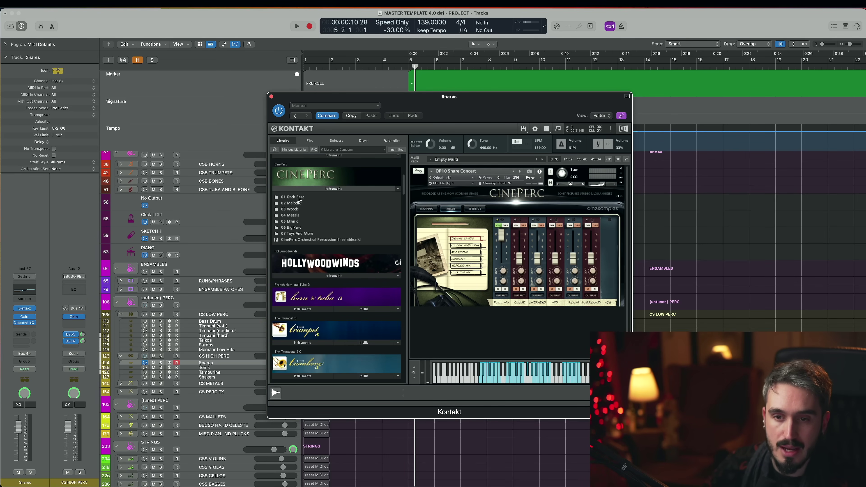
- Close the Snares instrument, and collapse the CS HIGH PERC stack in favour of an expanded CS METALS stack
click(271, 97)
click(120, 356)
click(121, 358)
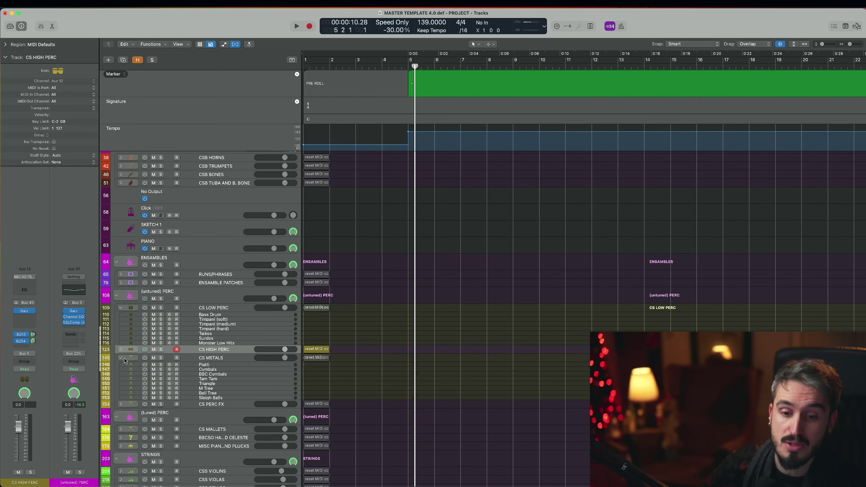
- Turn on and audition the BBC Cymbals and Cymbals tracks, and collapse the CS METALS stack
click(224, 375)
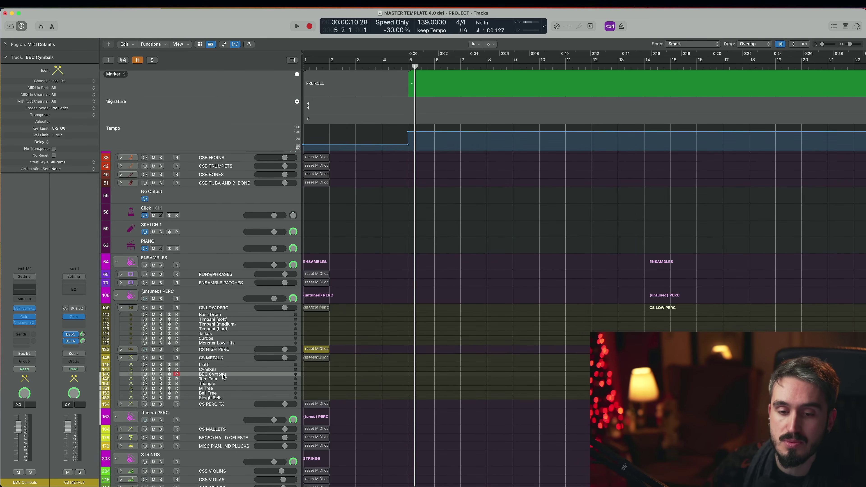
click(145, 375)
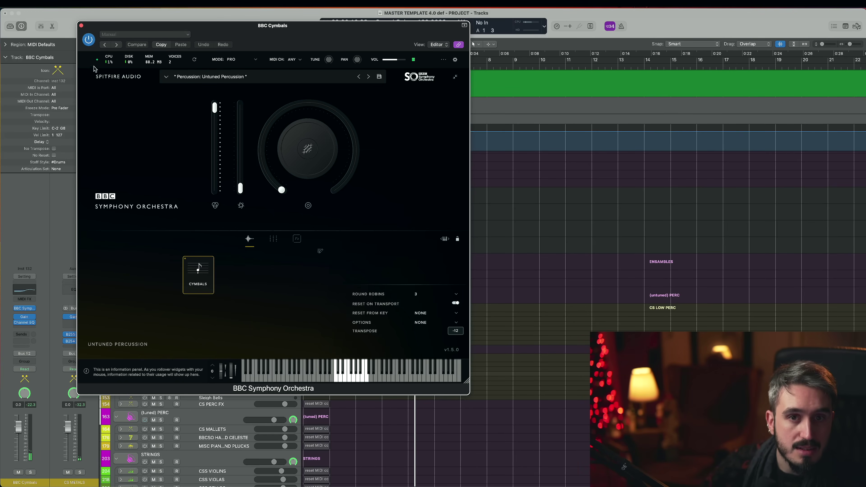
click(81, 26)
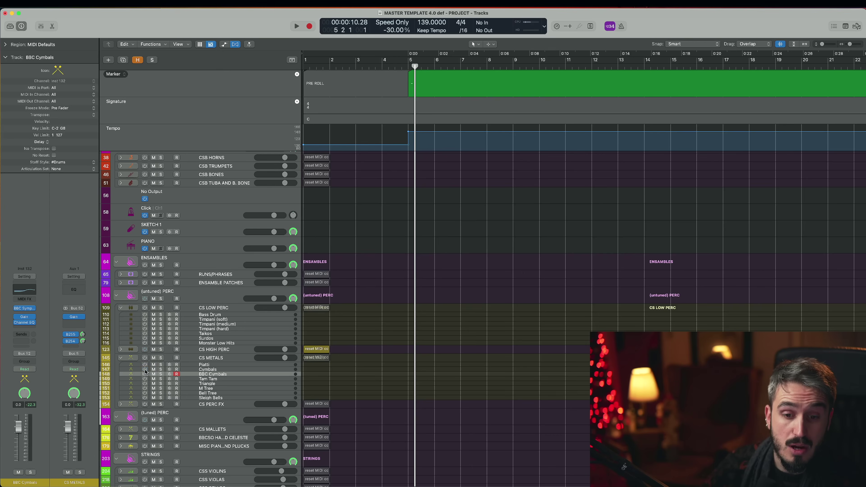
click(209, 370)
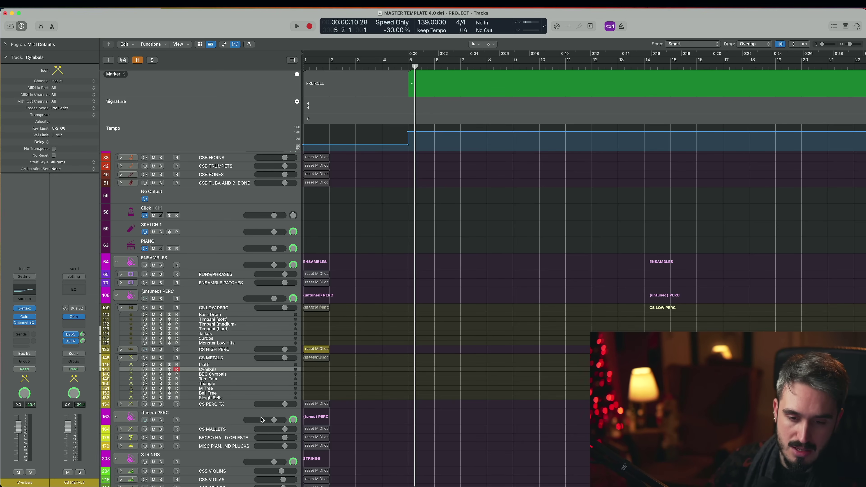
click(121, 358)
- Expand the BBCSO HARP AND CELESTE stack under (tuned) PERC and select its Harp track
scroll(239, 375, down, 2)
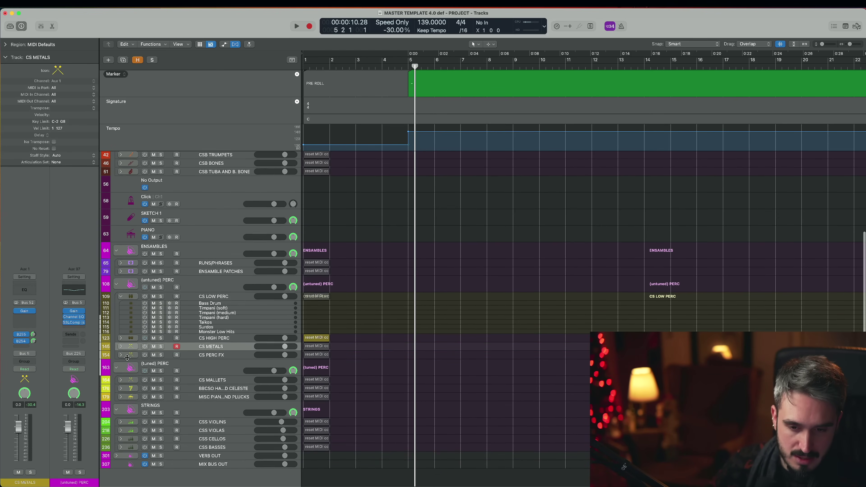
click(241, 375)
click(120, 373)
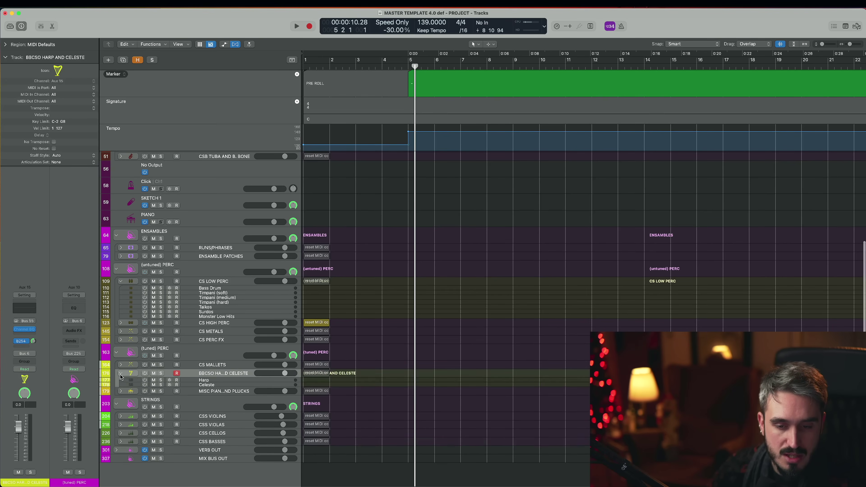
click(212, 381)
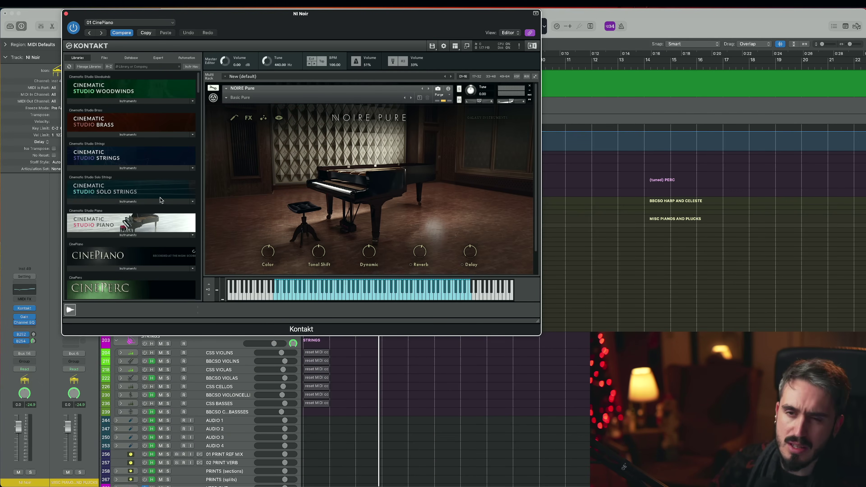
- Look through the installed Kontakt libraries from the NI Noir instrument, covering keys, guitars, solo strings, drums, world collections and Play Series
scroll(163, 191, down, 5)
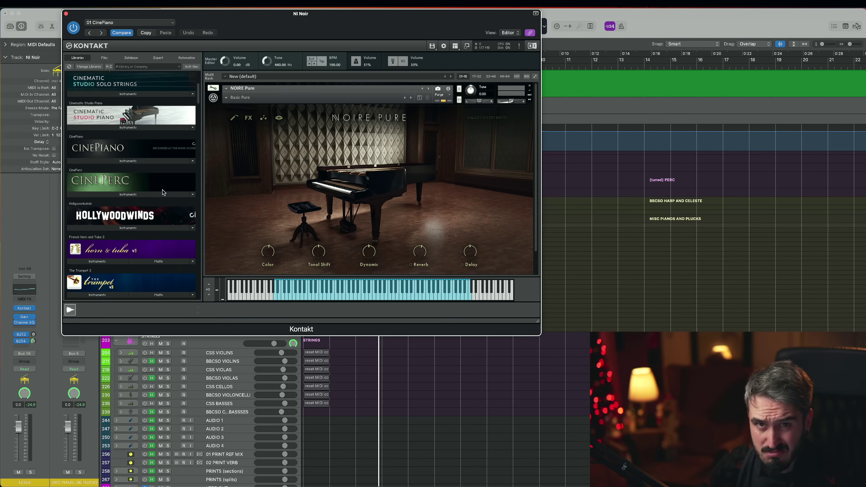
scroll(163, 189, down, 15)
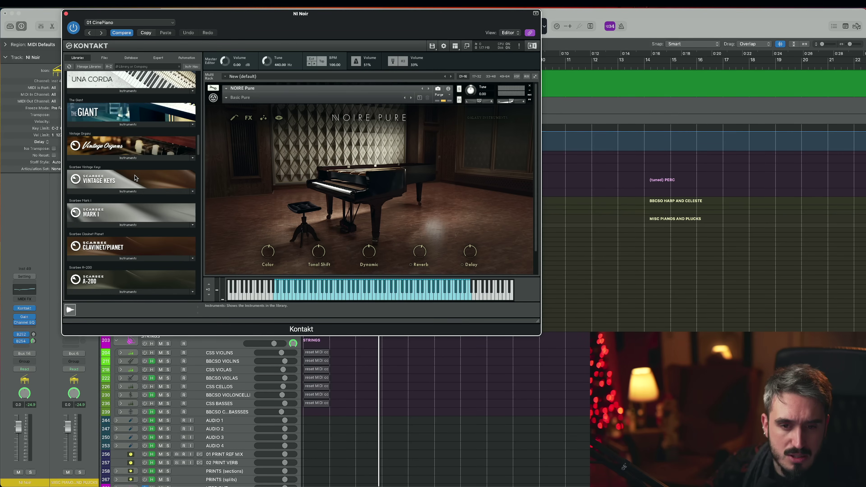
scroll(139, 159, down, 15)
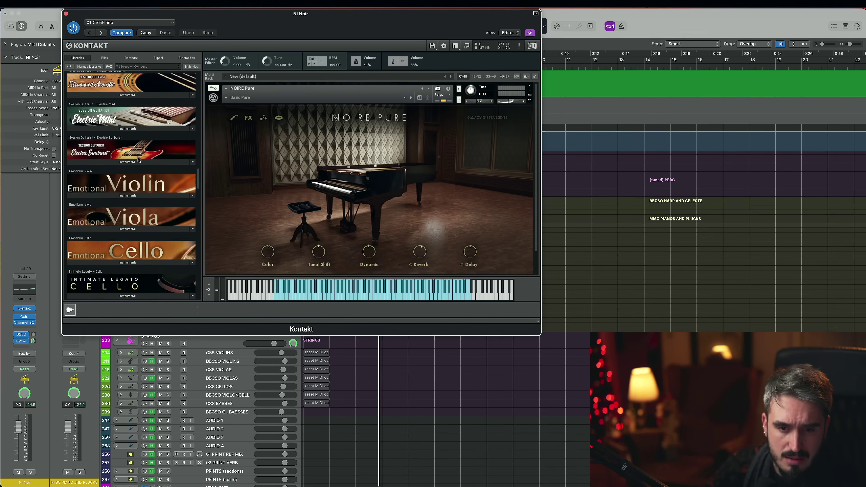
scroll(139, 159, down, 15)
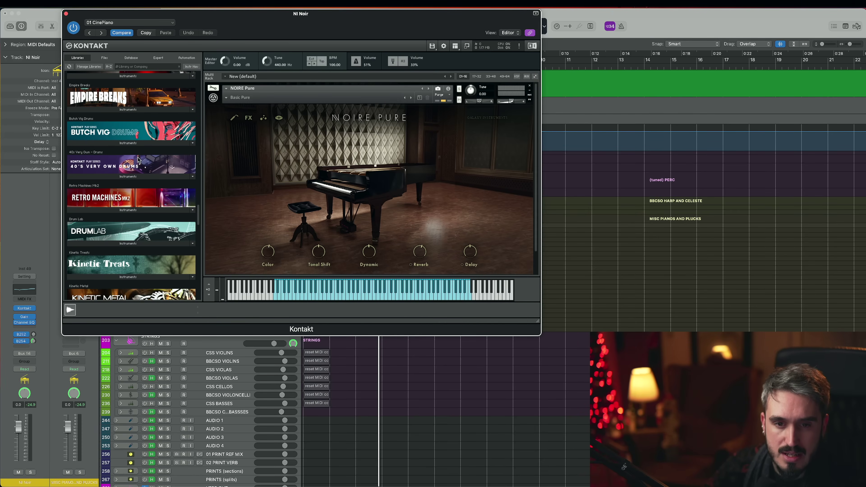
scroll(157, 232, down, 3)
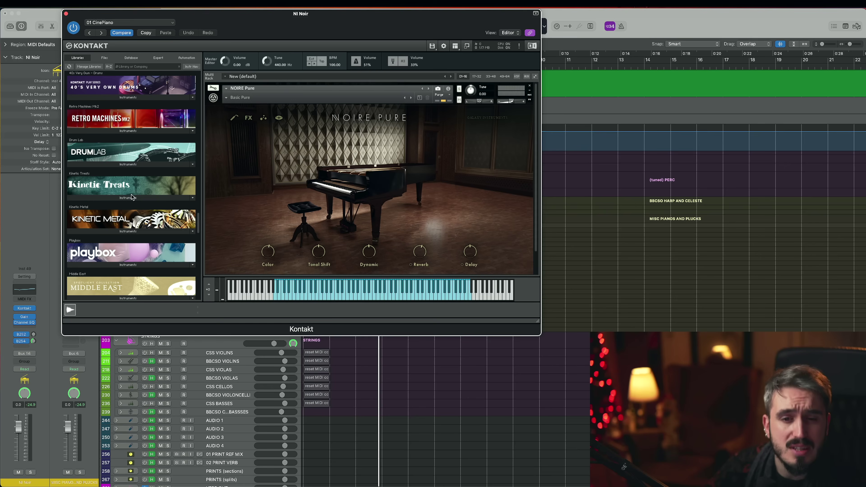
scroll(157, 232, down, 2)
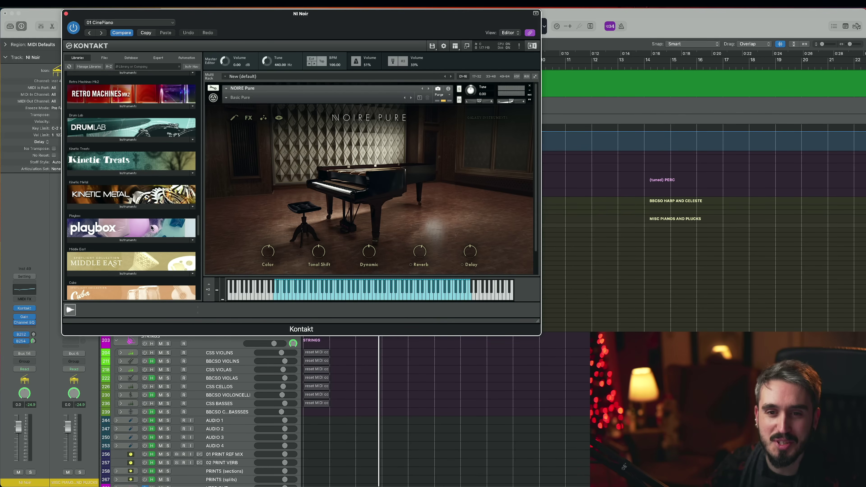
scroll(153, 227, down, 3)
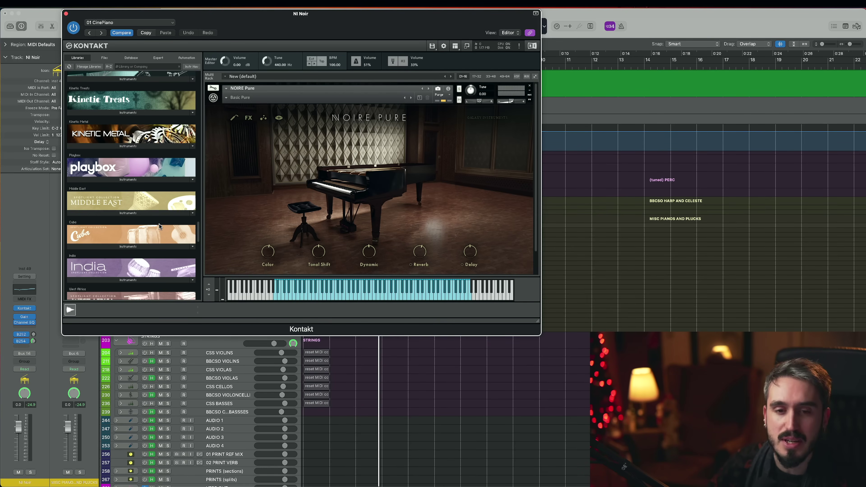
scroll(147, 242, down, 3)
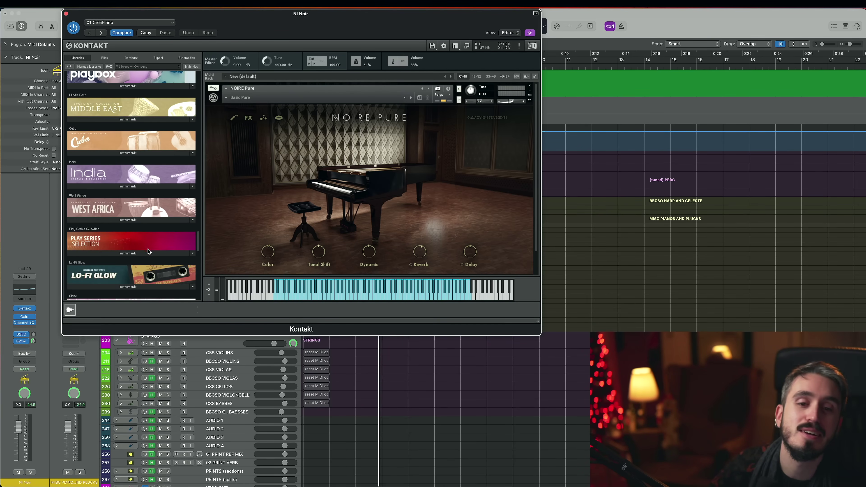
scroll(145, 248, down, 6)
scroll(164, 243, up, 6)
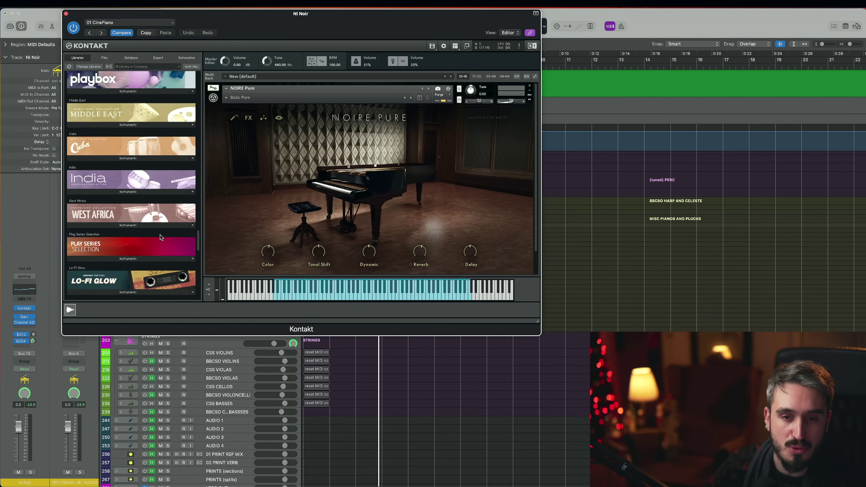
scroll(160, 235, down, 5)
scroll(97, 190, down, 8)
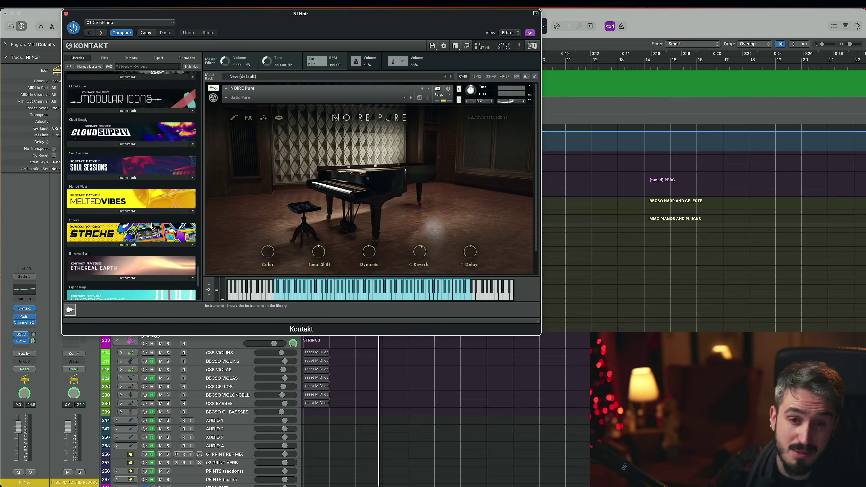
scroll(138, 207, up, 6)
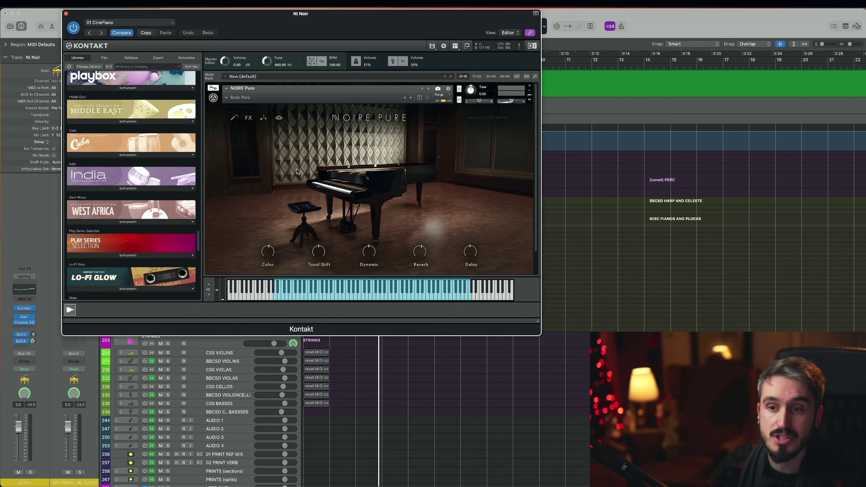
scroll(129, 177, up, 15)
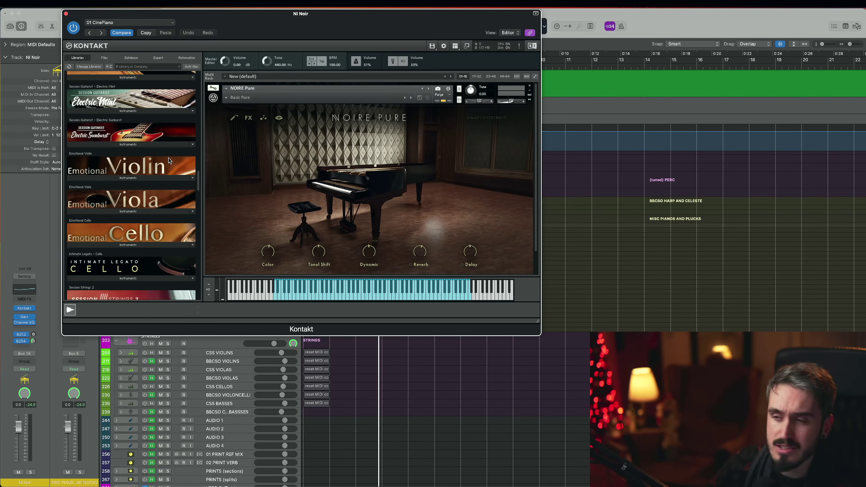
- Return to the start of the Kontakt library list and show the destination channel of NI Noir's B252 send
scroll(116, 163, up, 10)
scroll(118, 161, up, 15)
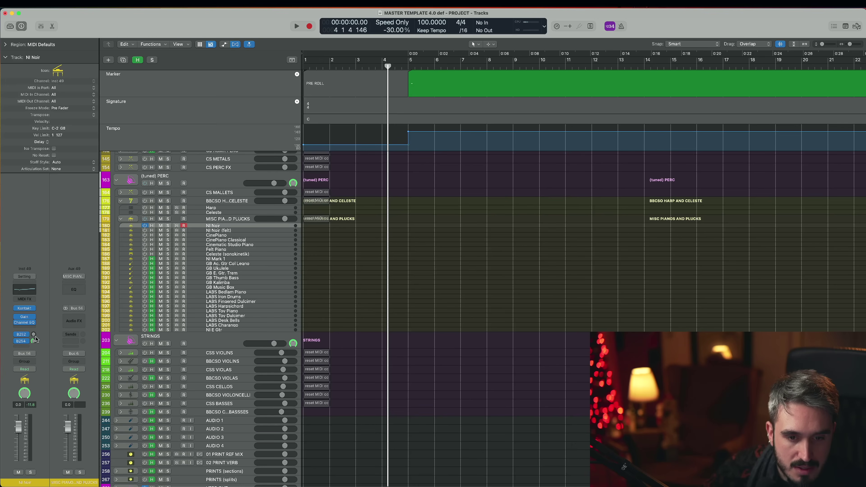
click(33, 334)
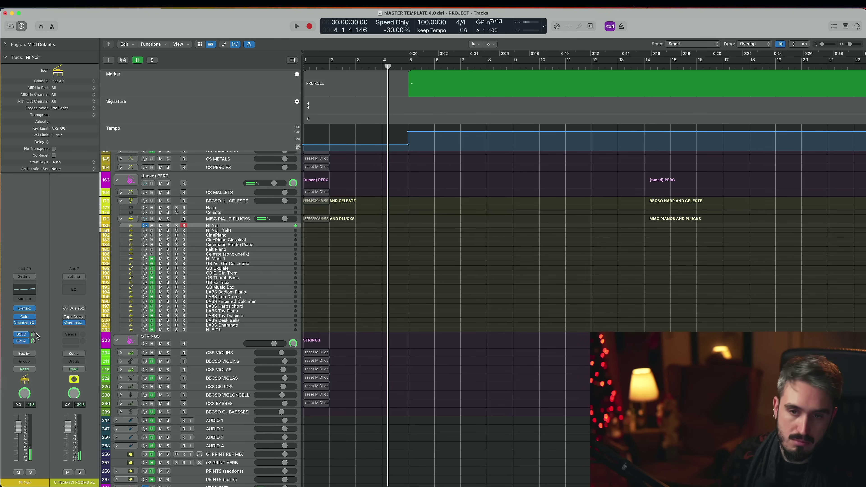
- Select the CinePiano and Felt Piano tracks, and view and close the Spitfire Felt Piano instrument
click(225, 235)
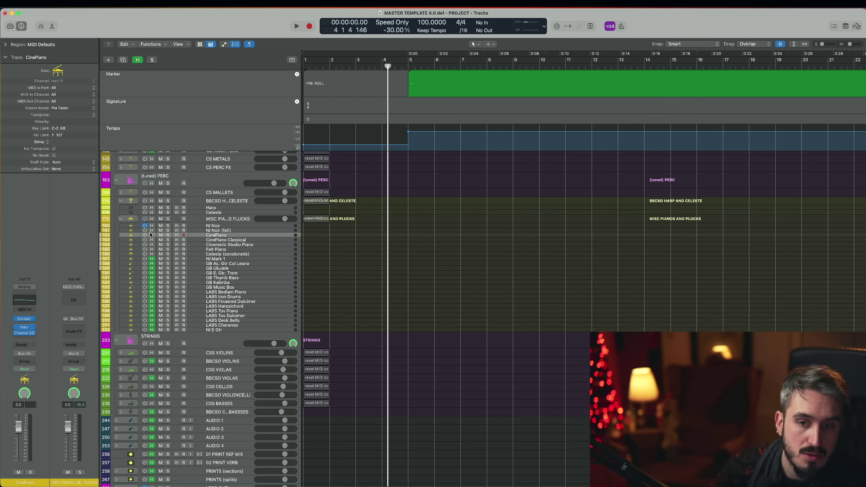
click(167, 249)
scroll(164, 242, down, 2)
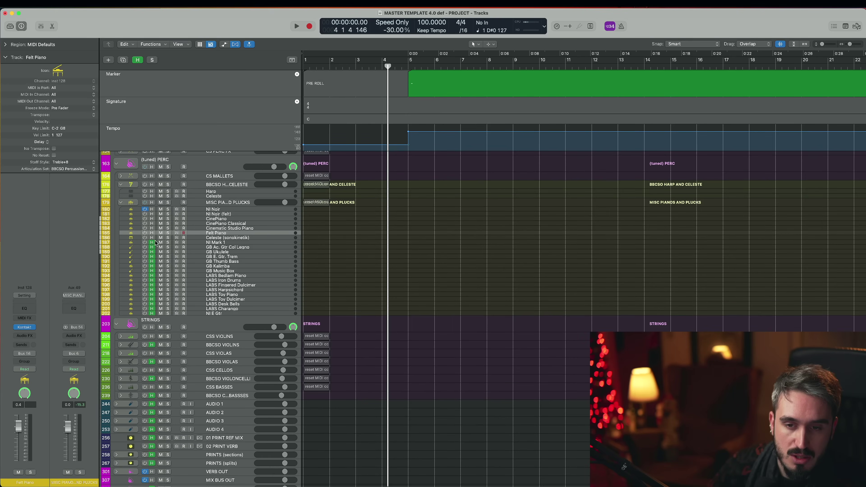
click(27, 327)
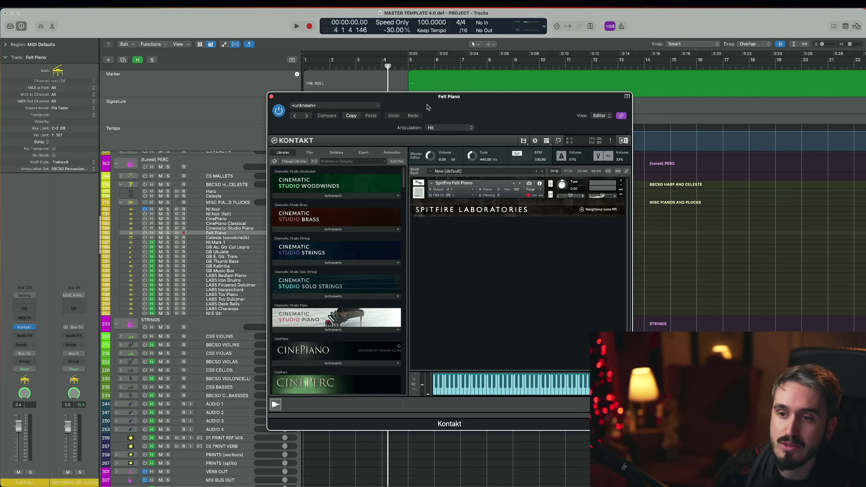
drag(448, 100, 313, 64)
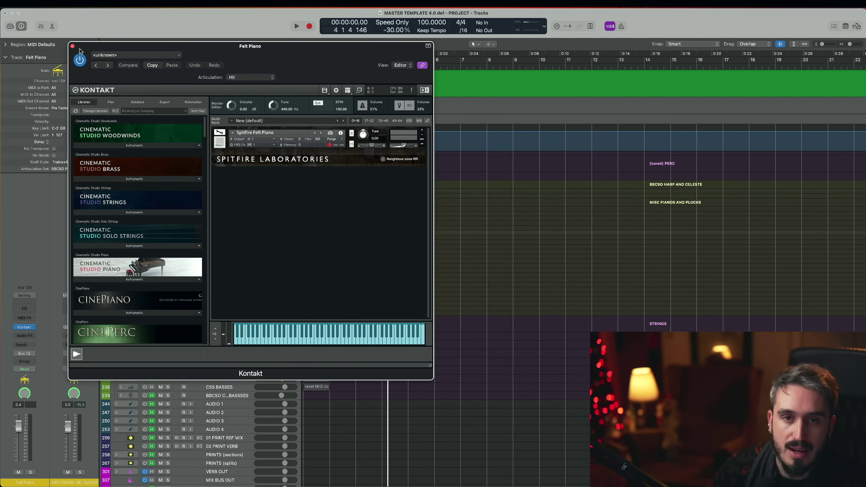
click(73, 47)
- Turn on the Celeste (sonokinetik) track, open its Kontakt instrument and record-enable CinePiano to layer the two
click(147, 239)
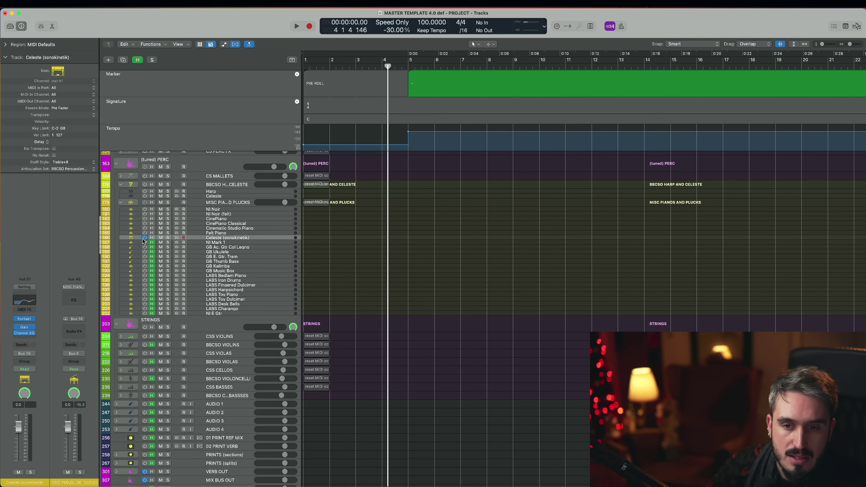
click(24, 320)
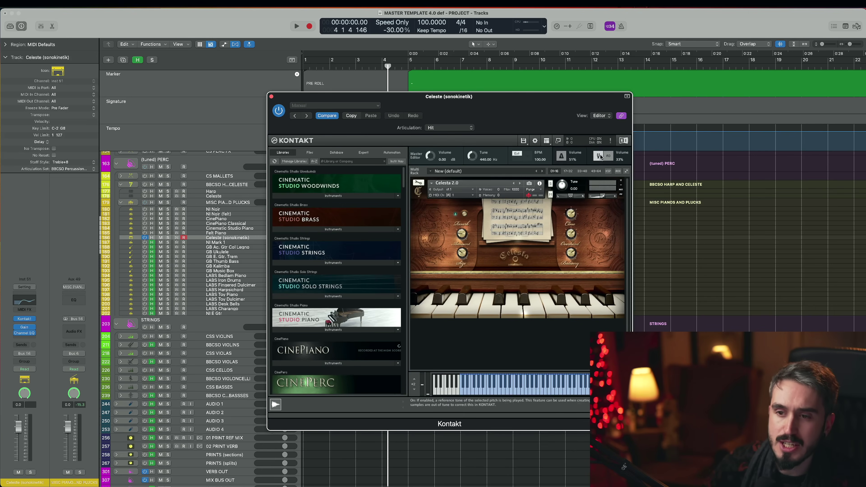
drag(499, 96, 521, 19)
click(184, 218)
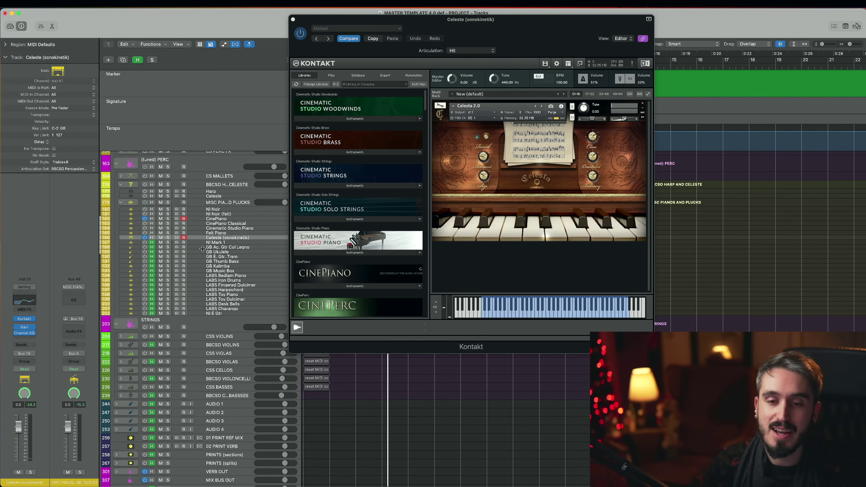
- Look through the plucked and LABS tracks by selecting LABS Bedlam Piano, GB E. Gtr. Trem and LABS Harpsichord
click(235, 276)
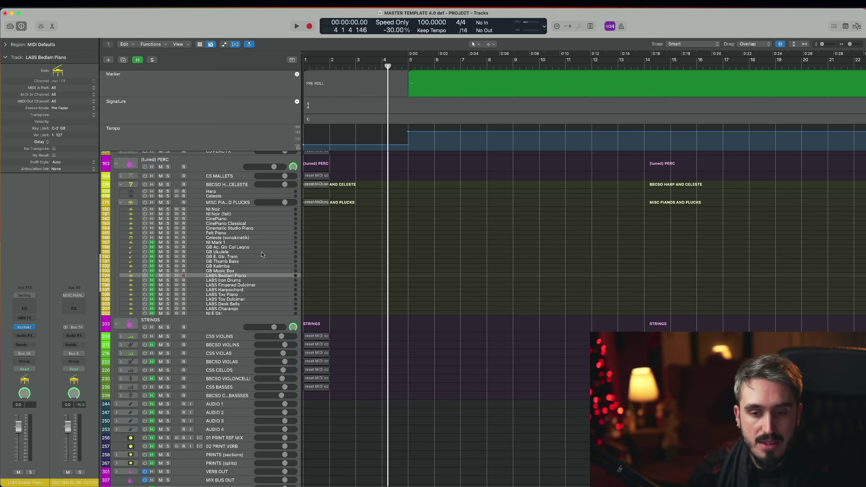
click(235, 257)
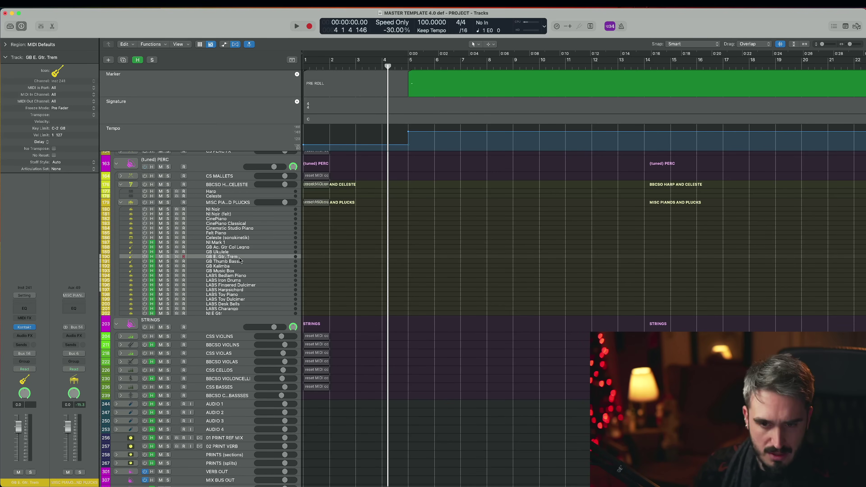
click(249, 275)
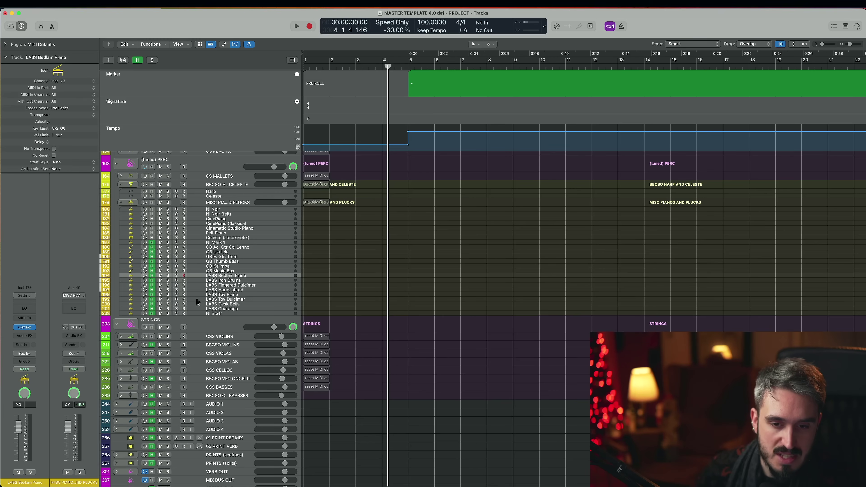
click(238, 291)
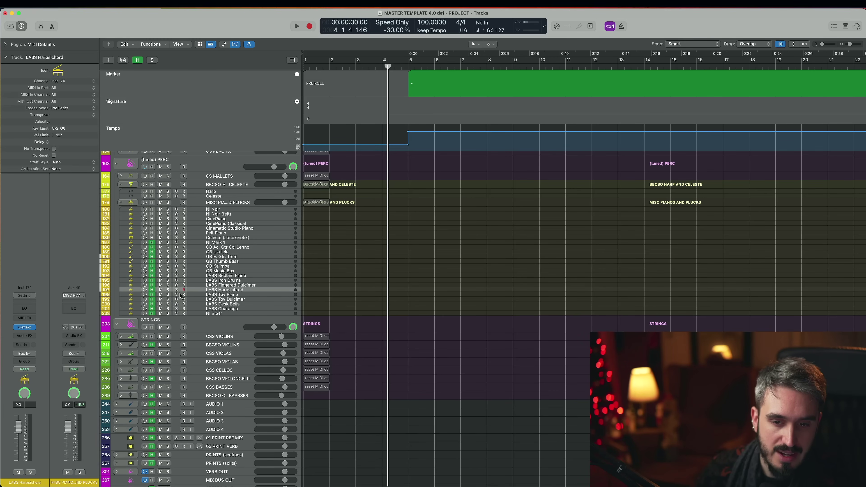
- Select the LABS Toy Piano track, and view and close its Spitfire Toy Piano instrument
click(228, 294)
click(145, 294)
click(31, 328)
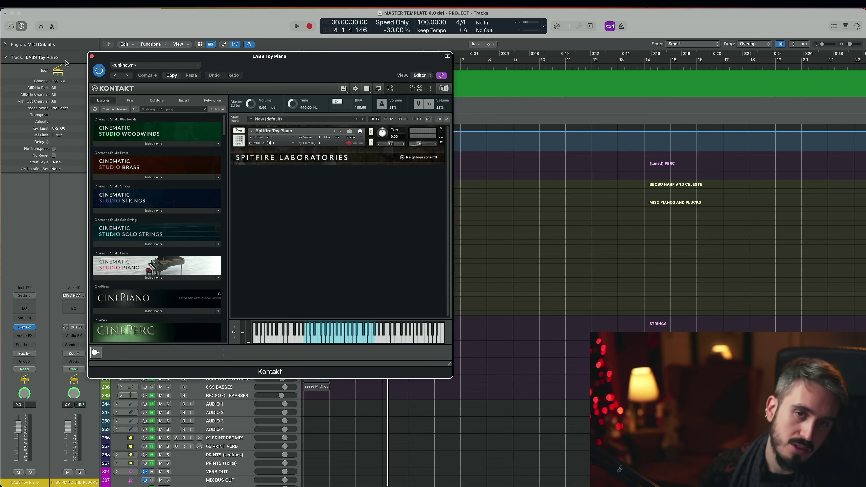
click(92, 56)
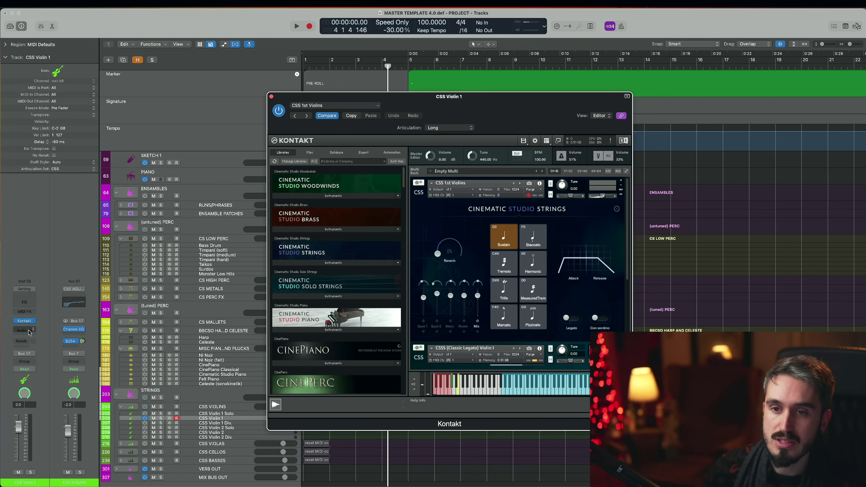
- Check the layered patches in the CSS Violin 1 instrument and set its articulation to Legato Low Latency
drag(540, 117, 346, 76)
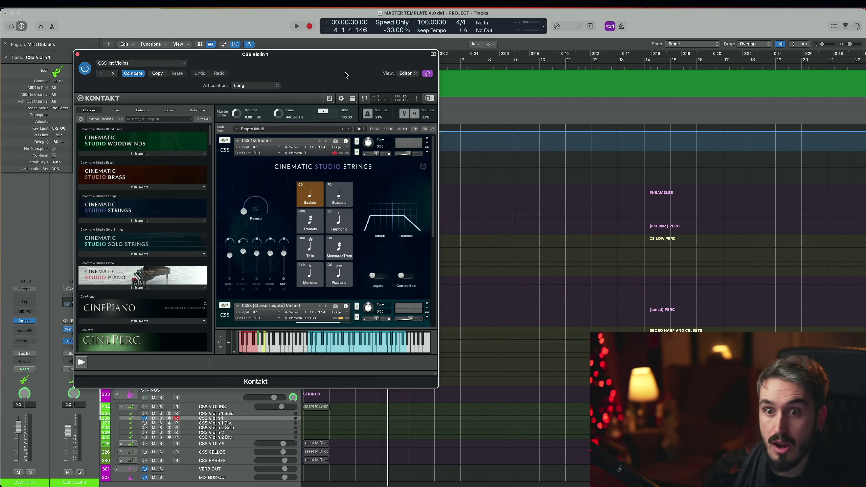
scroll(381, 220, down, 2)
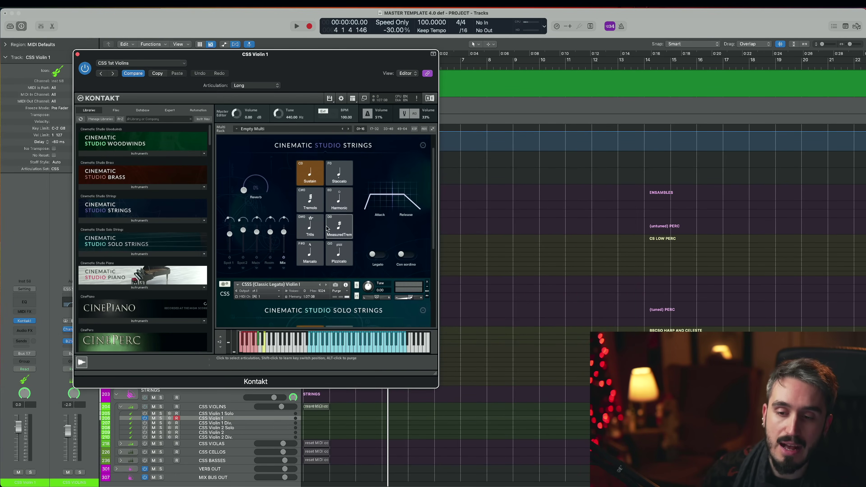
scroll(378, 198, up, 2)
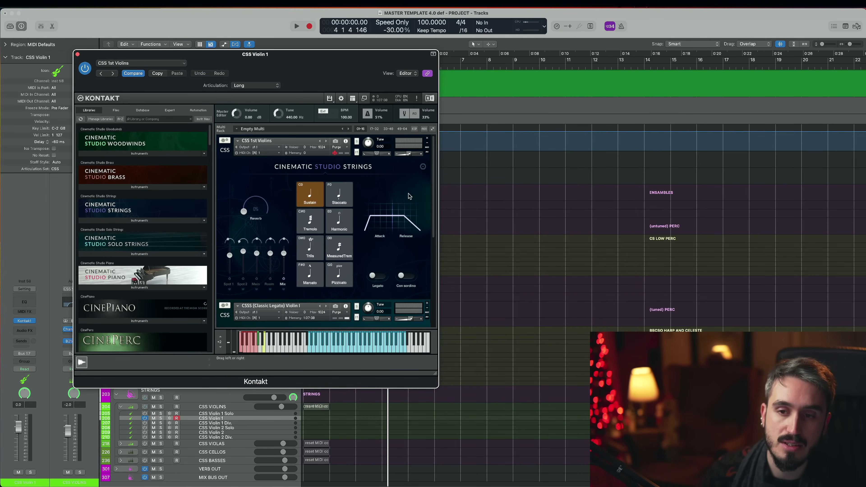
click(269, 86)
click(259, 191)
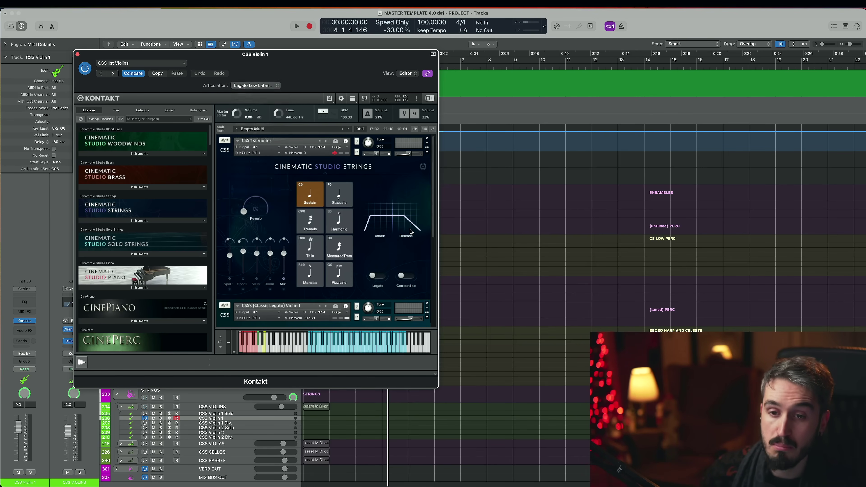
- Examine and audition the layered CSS 1st Violins and CSSS (Classic Legato) Violin I patches, and close the instrument
scroll(411, 232, down, 6)
scroll(372, 288, up, 2)
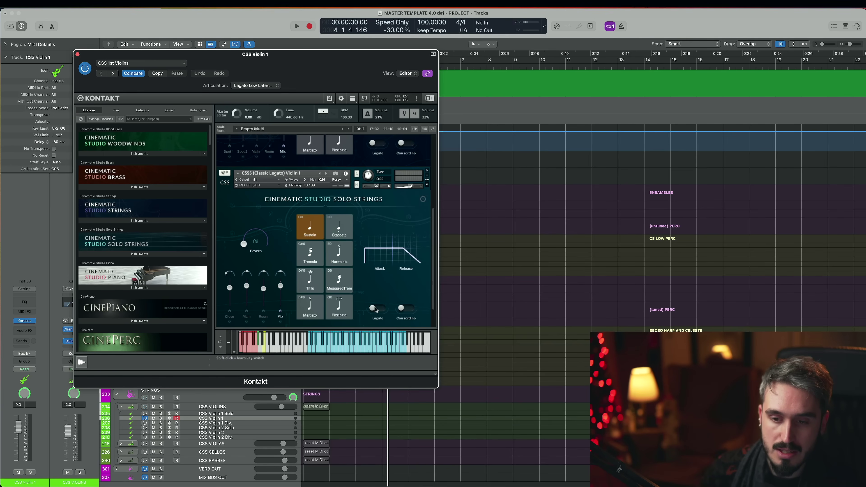
scroll(370, 316, down, 5)
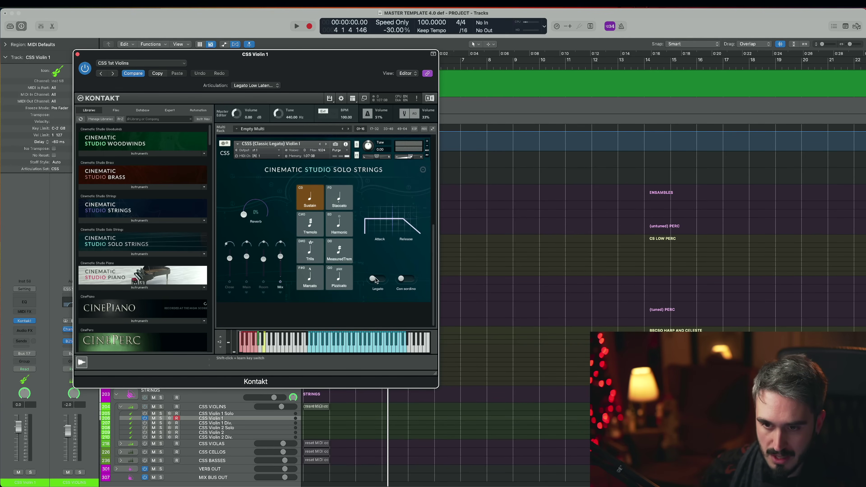
scroll(346, 216, up, 20)
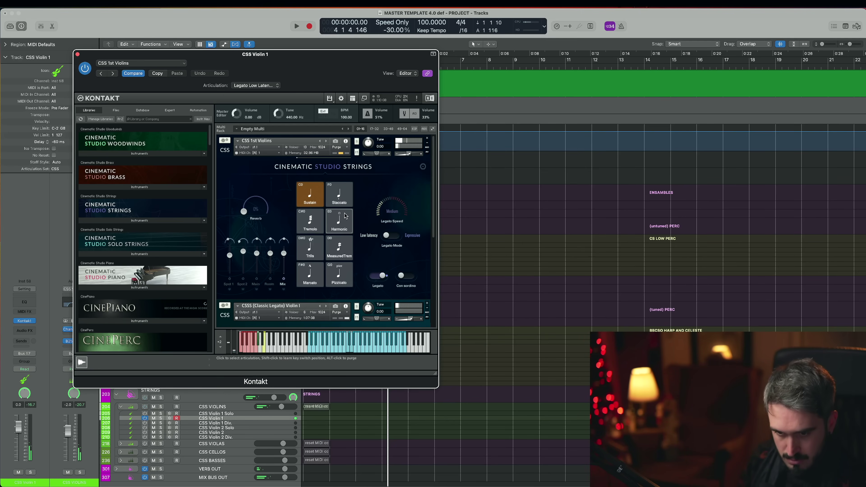
scroll(345, 216, down, 5)
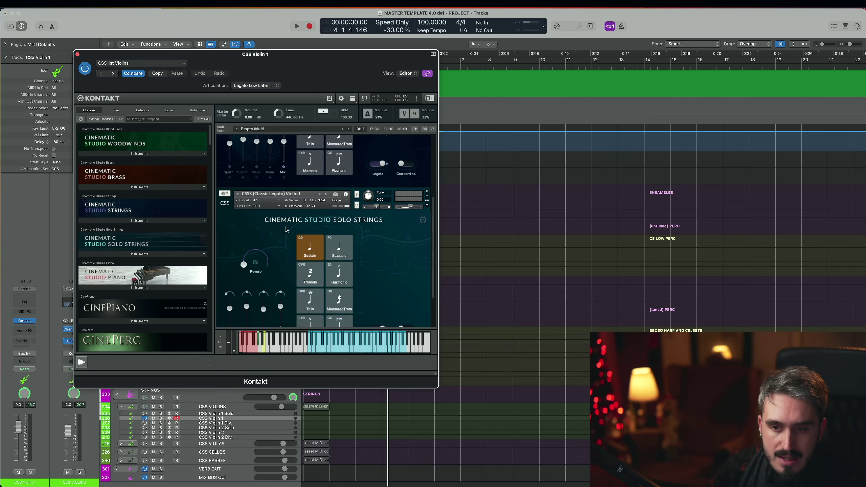
scroll(380, 253, up, 5)
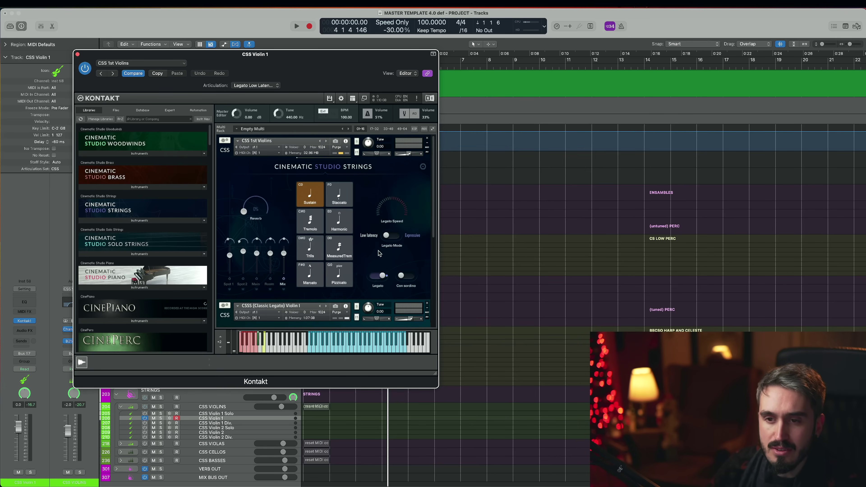
scroll(356, 154, down, 4)
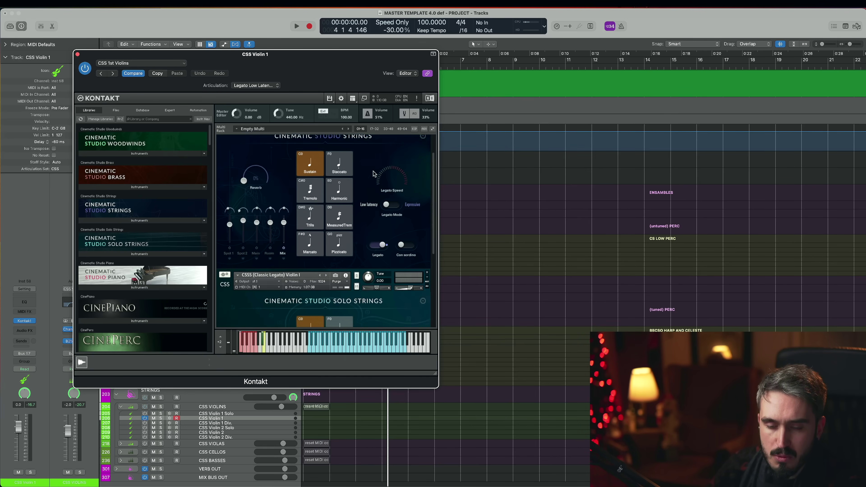
scroll(316, 169, up, 4)
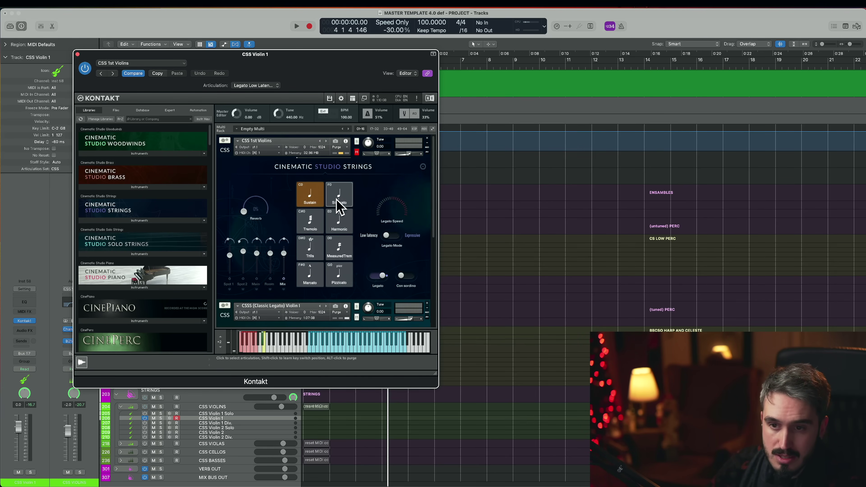
scroll(338, 196, down, 6)
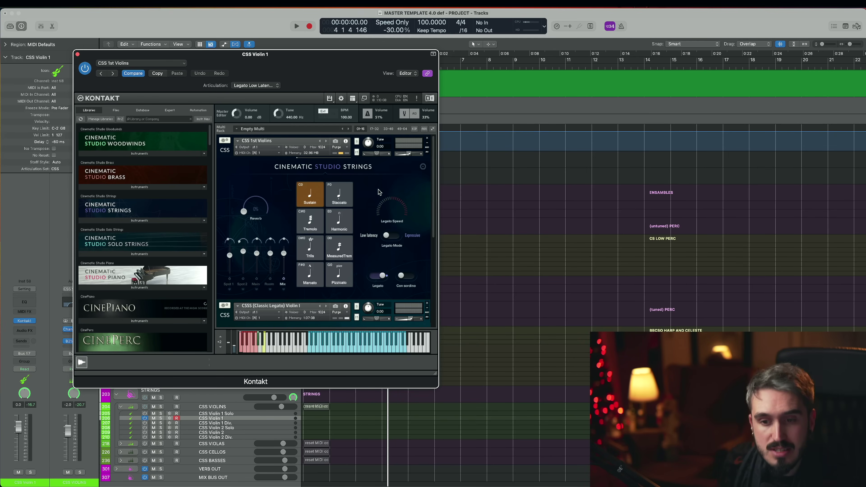
scroll(358, 259, down, 2)
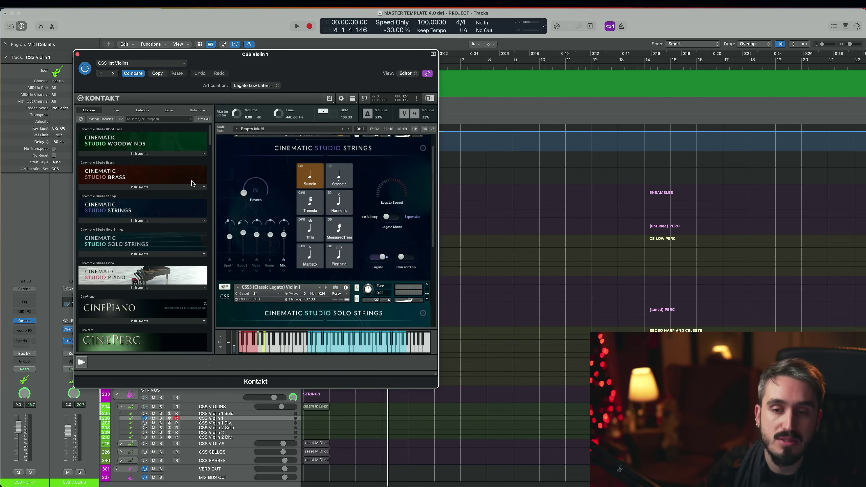
click(77, 54)
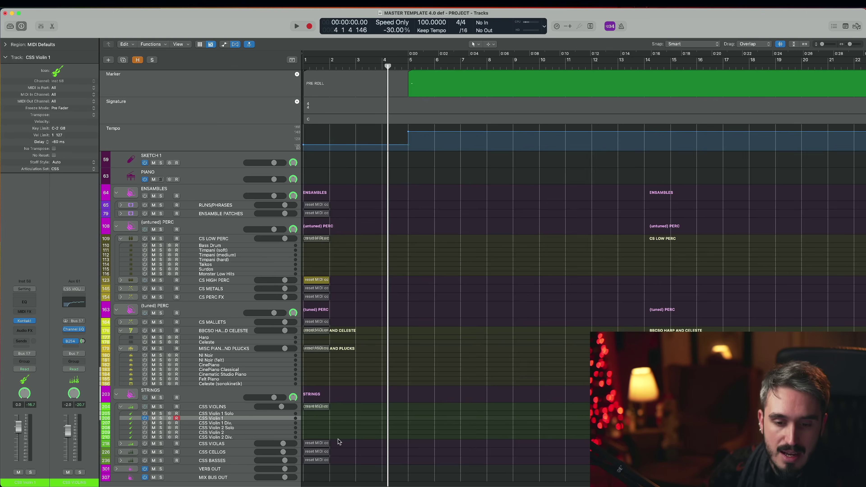
- Open the CSS Cellos instrument, audition its layered CSS Cellos and CSSS (Classic Legato) Cello patches, and close it
scroll(253, 357, down, 2)
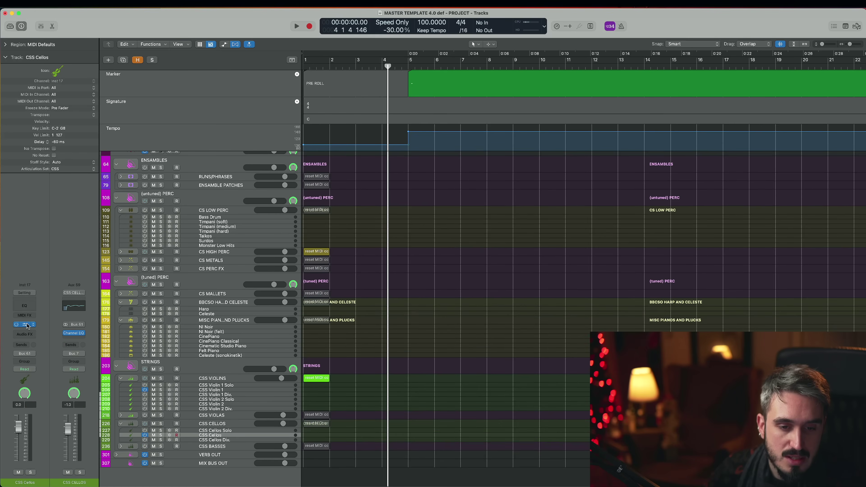
click(26, 325)
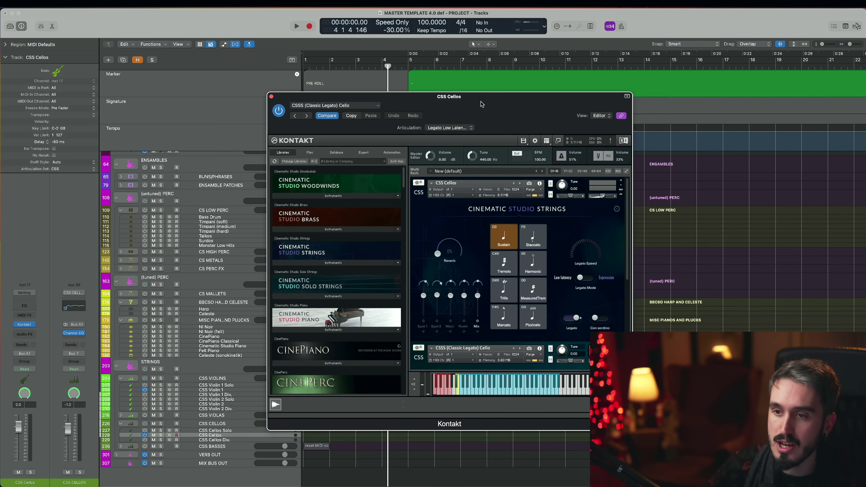
click(450, 128)
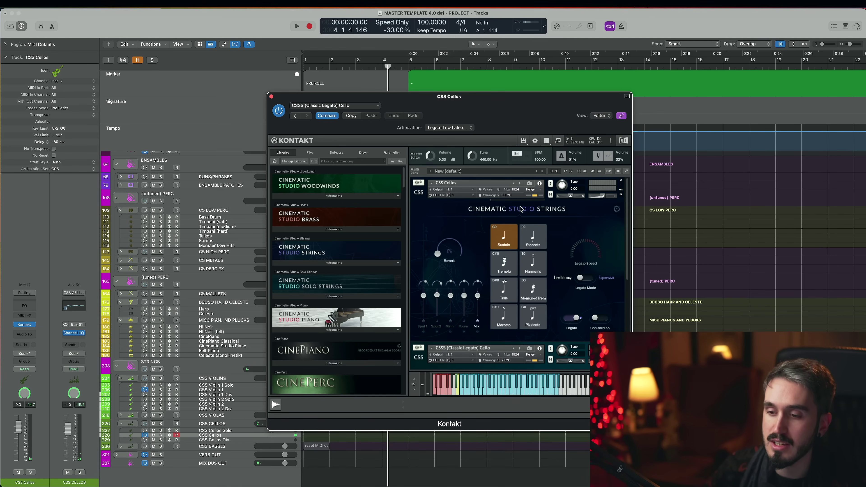
scroll(522, 201, down, 3)
scroll(552, 198, up, 5)
scroll(559, 215, down, 4)
scroll(565, 231, down, 1)
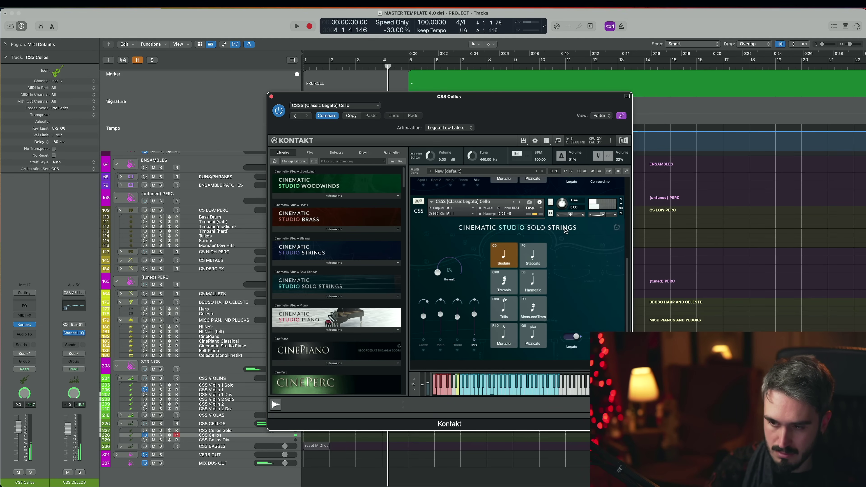
key(super+w)
- Show the hidden tracks and bring the STRINGS stack with its BBCSO layers into view
scroll(558, 394, down, 1)
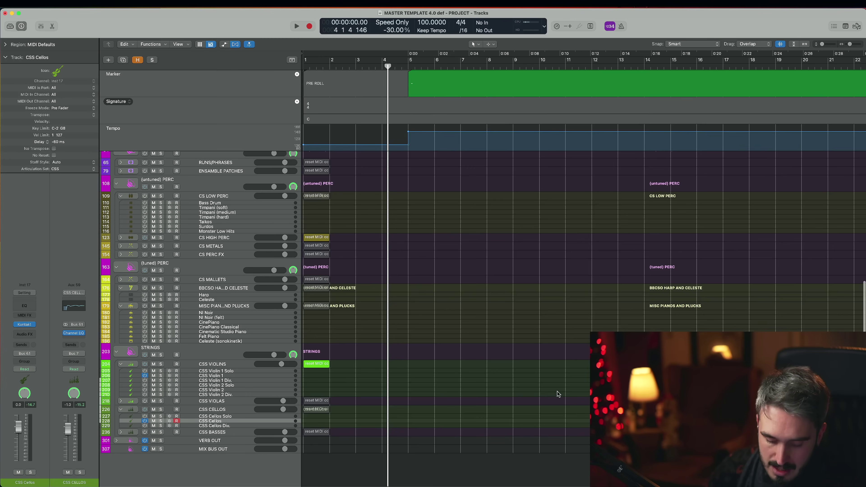
key(h)
scroll(534, 392, down, 5)
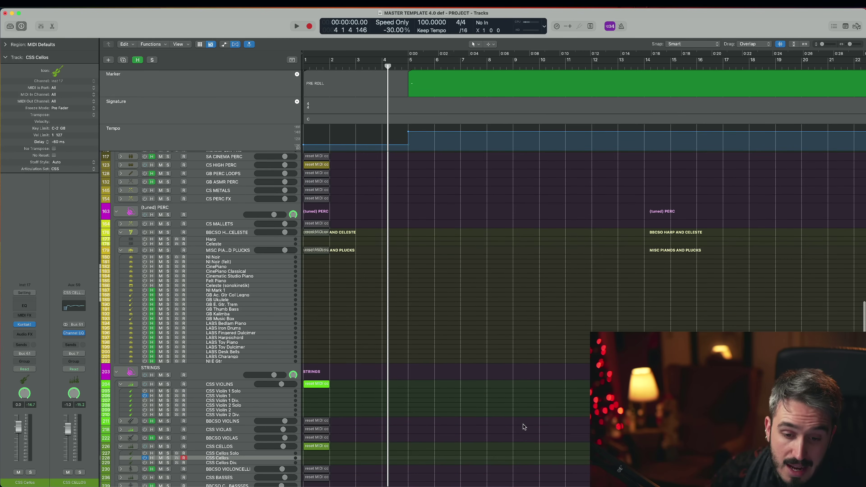
- Expand the BBCSO VIOLINS stack, open the BBCSO 1st Violin Longs instrument and set its articulation to Flautando
scroll(447, 409, down, 7)
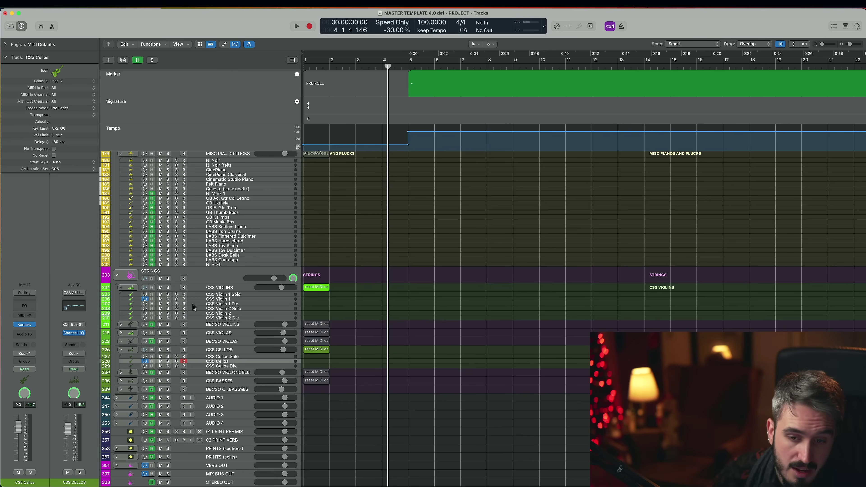
click(121, 324)
click(243, 336)
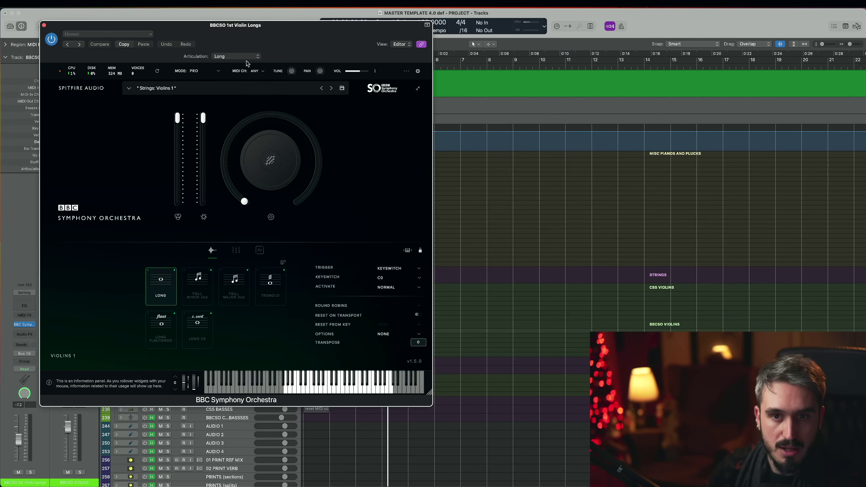
click(248, 59)
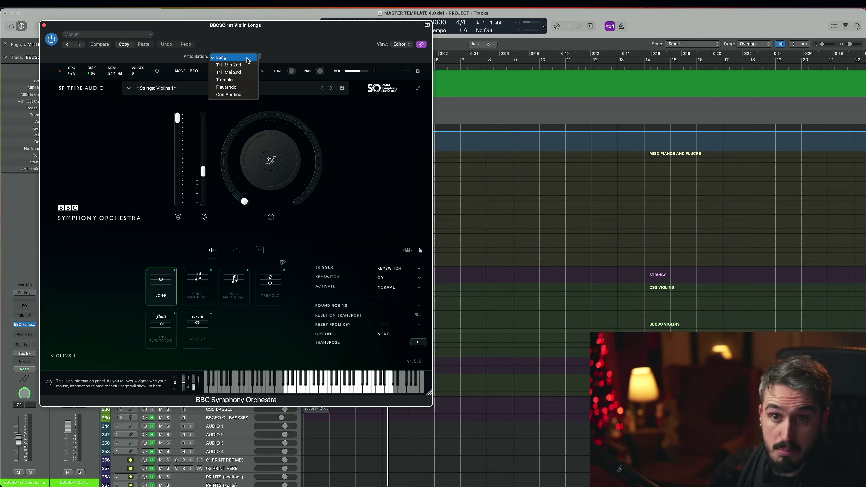
click(239, 87)
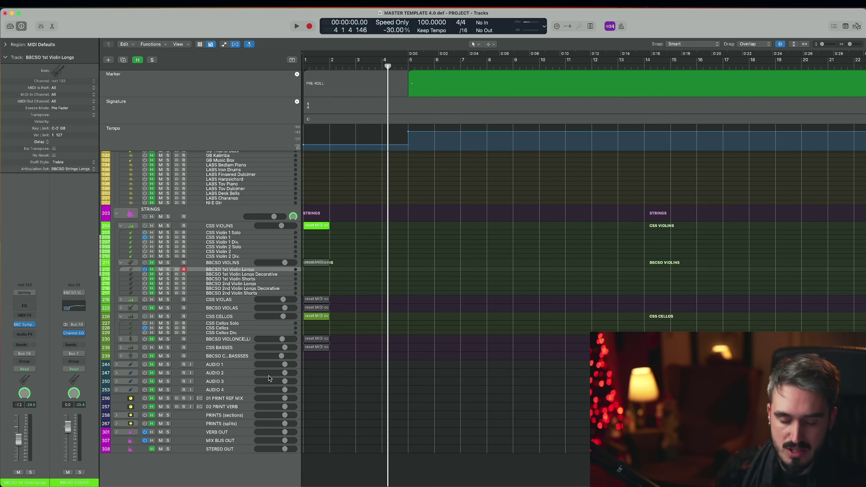
scroll(216, 346, up, 3)
scroll(219, 304, up, 1)
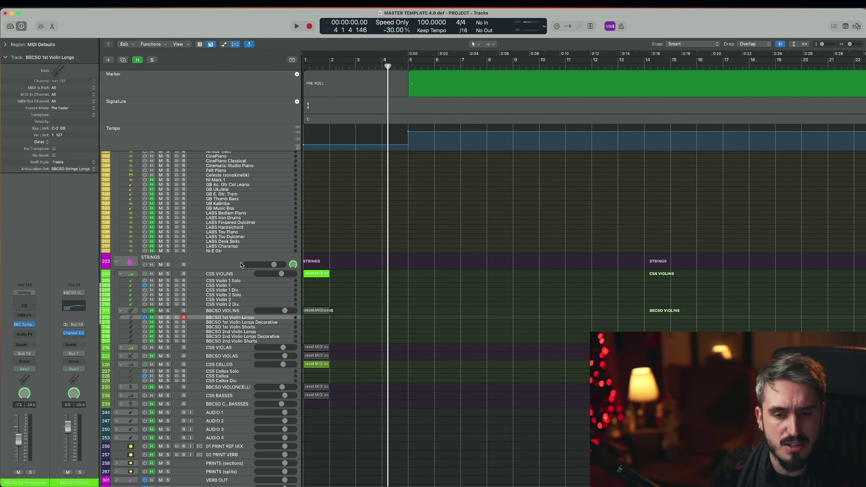
scroll(127, 338, down, 3)
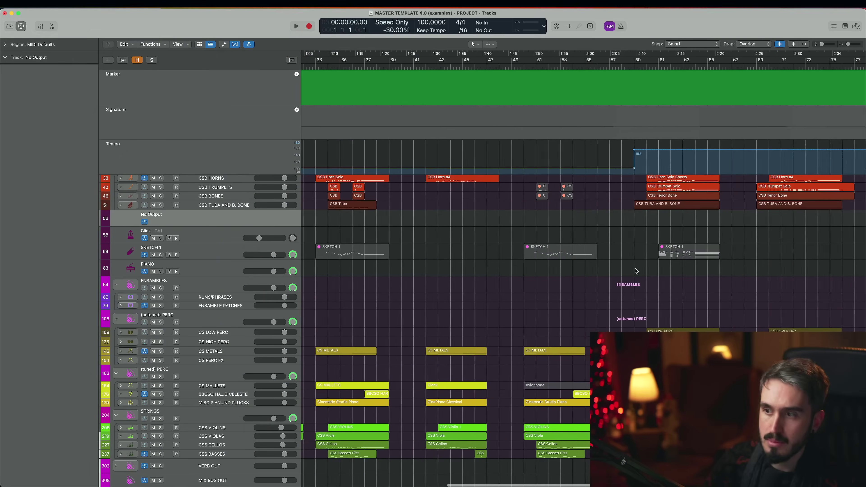
- Look over the examples project's arrangement, comparing the sketch regions with the orchestrated brass, ensemble, percussion and strings regions along the timeline
scroll(628, 219, right, 5)
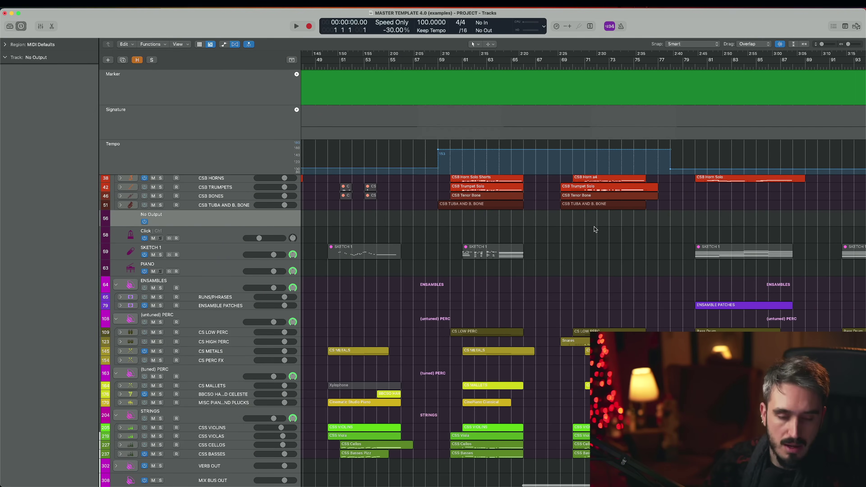
scroll(641, 246, left, 15)
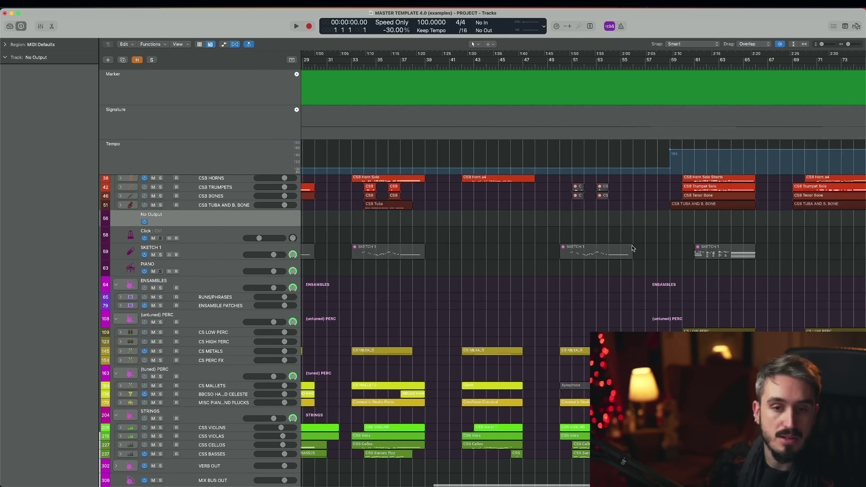
scroll(623, 248, left, 2)
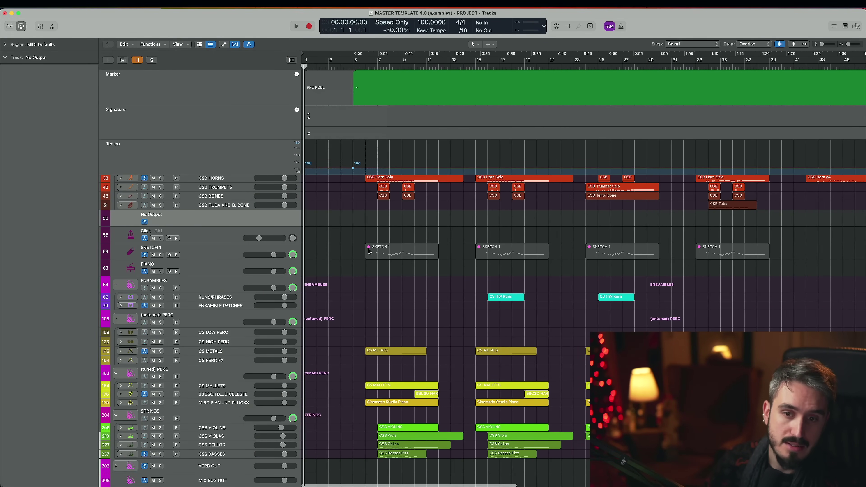
scroll(366, 288, up, 1)
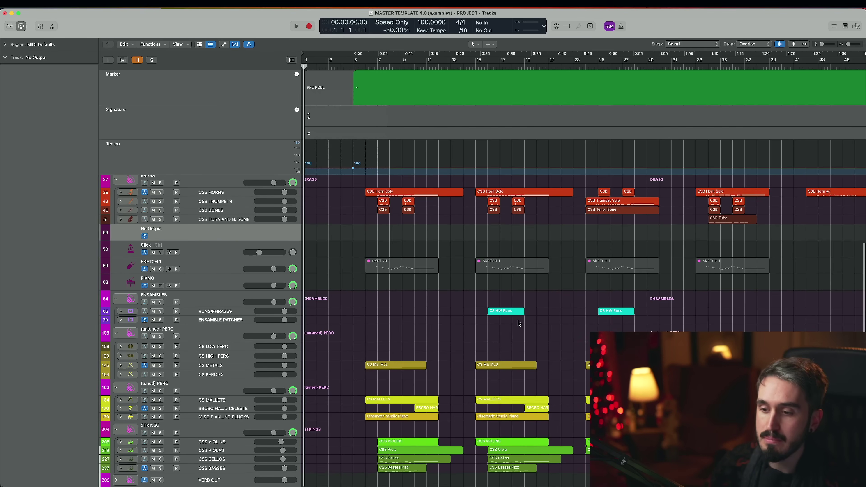
scroll(449, 309, right, 7)
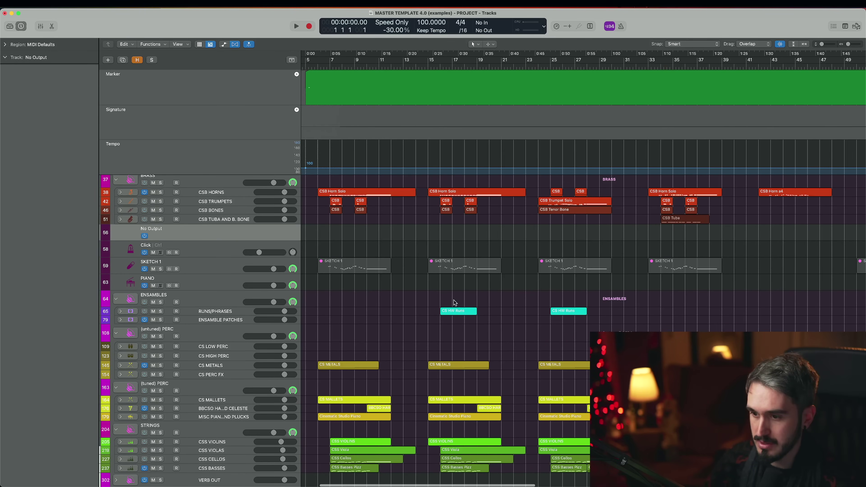
scroll(457, 300, left, 5)
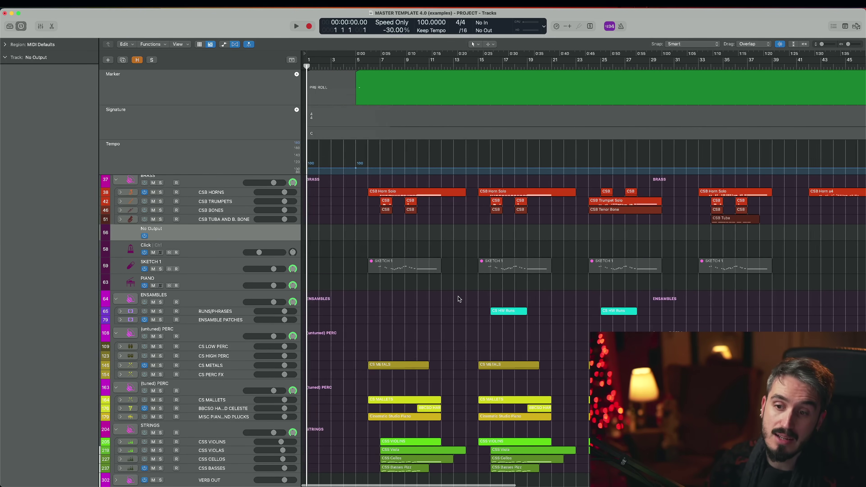
scroll(547, 270, up, 1)
scroll(548, 272, right, 5)
scroll(551, 267, right, 15)
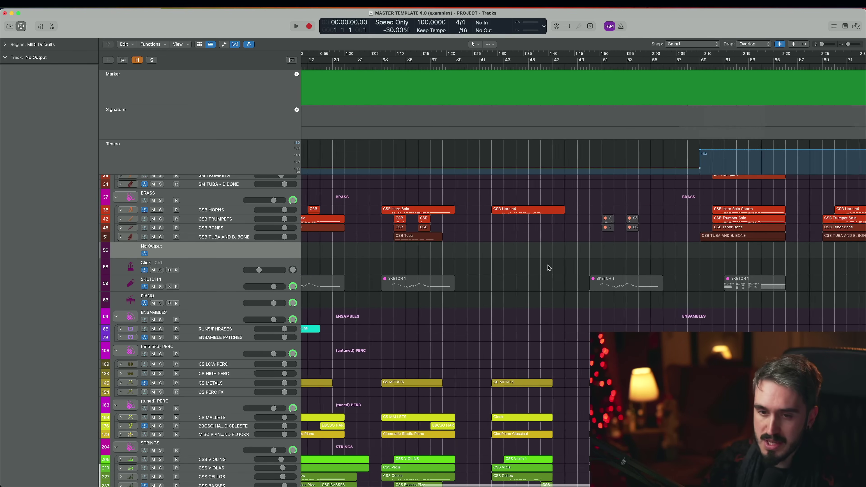
scroll(545, 217, right, 5)
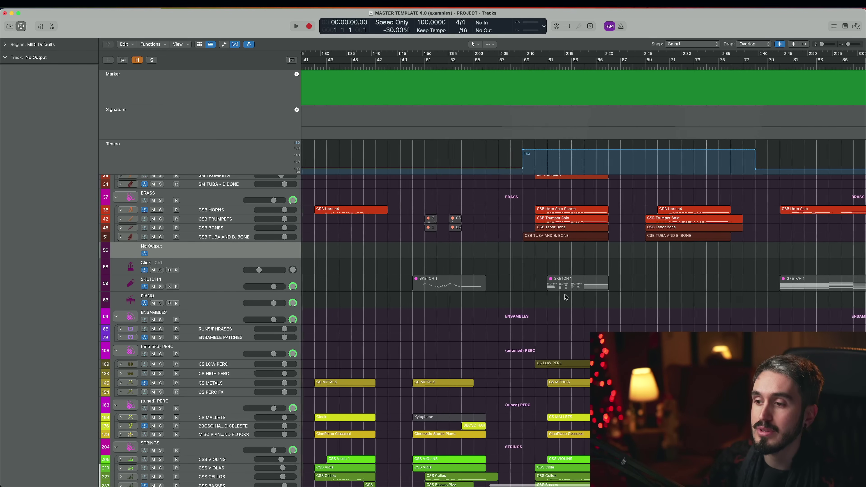
scroll(569, 273, right, 3)
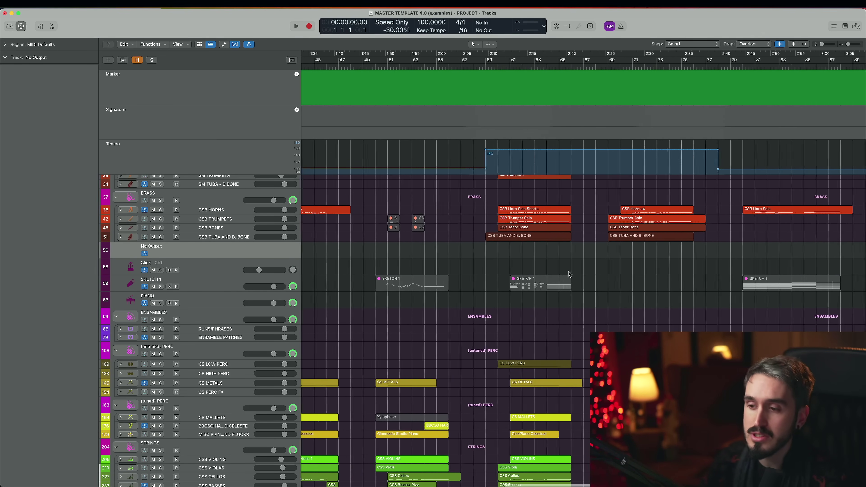
scroll(575, 288, down, 1)
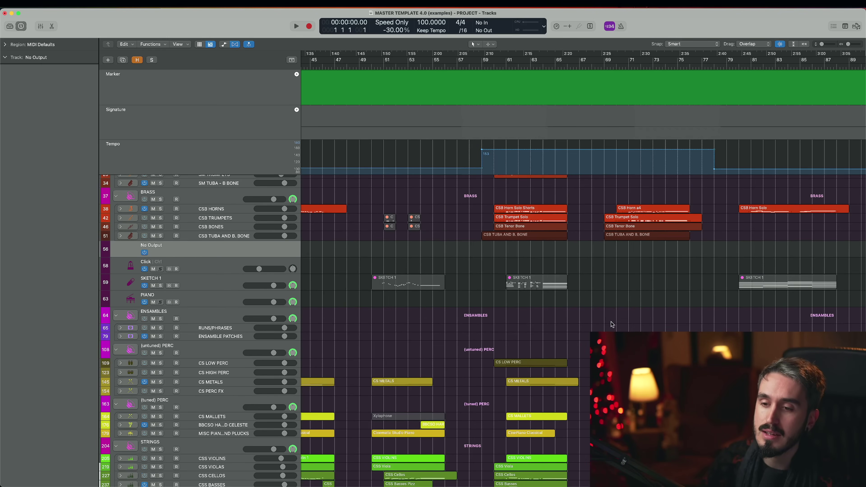
- Play the fast orchestral example from the start of bar 59, following the active brass, percussion and strings tracks, and stop playback
click(495, 66)
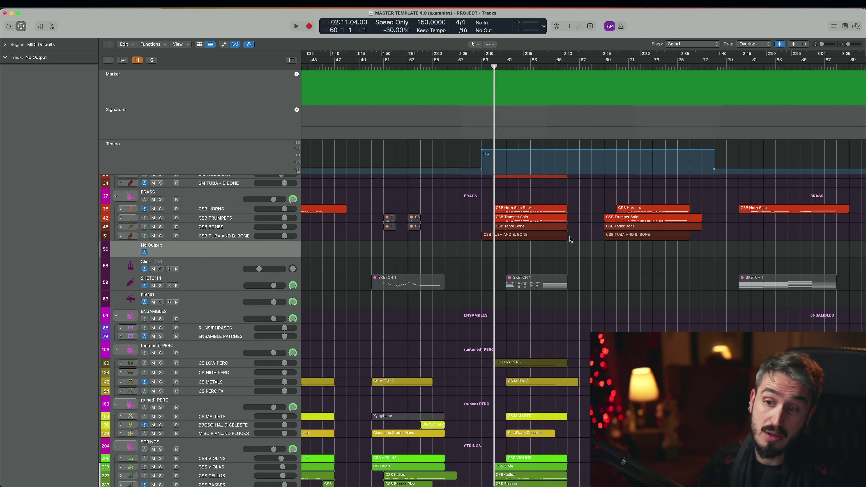
scroll(576, 233, up, 3)
click(483, 68)
scroll(535, 282, up, 3)
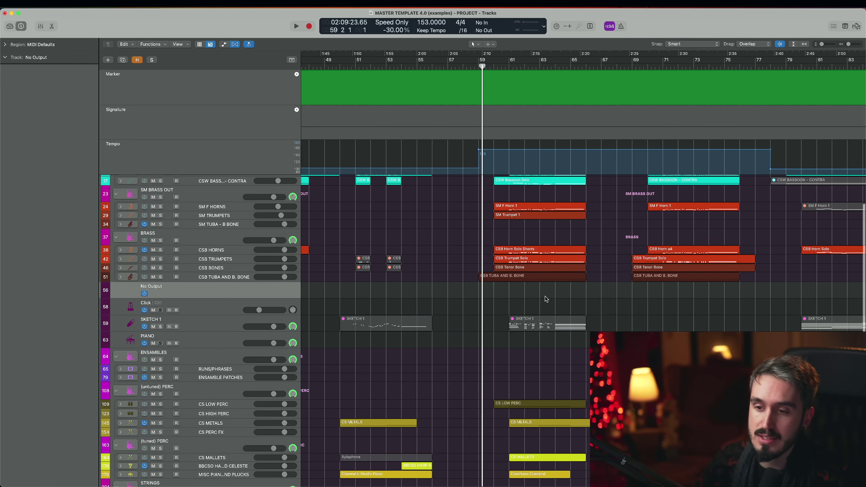
key(space)
scroll(542, 302, up, 5)
scroll(516, 259, down, 6)
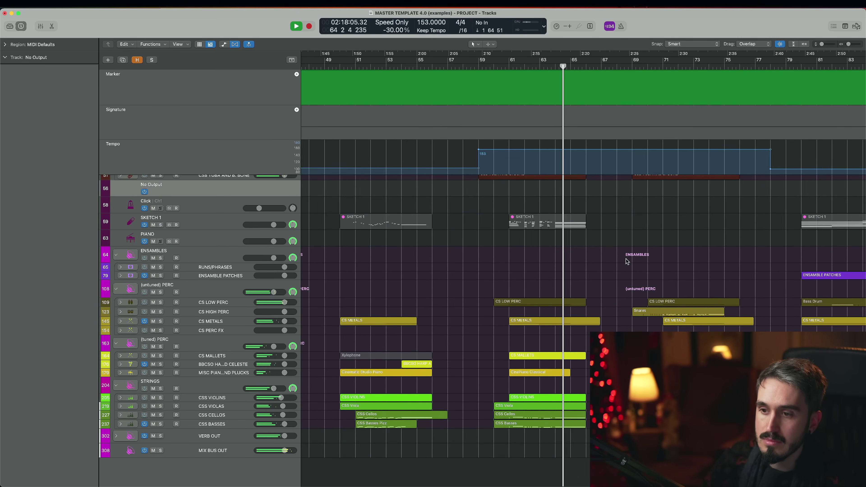
scroll(600, 263, right, 3)
scroll(605, 275, up, 4)
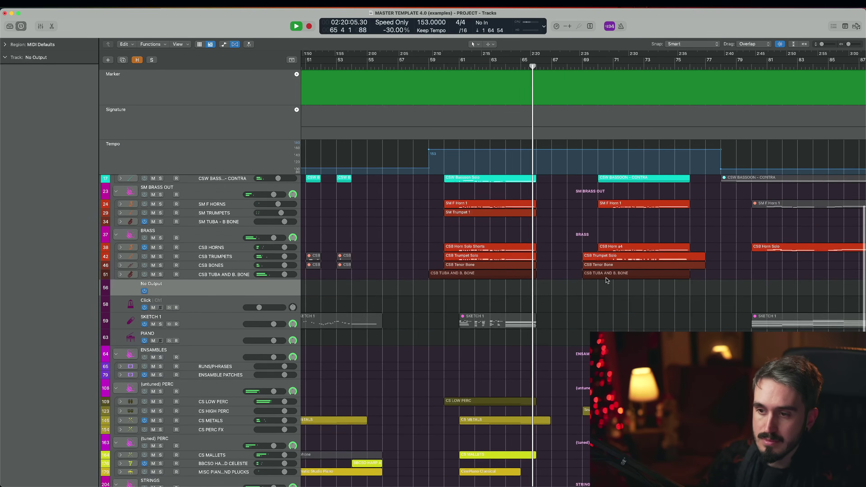
key(space)
- Start playback of the second fast example from the last beat of bar 69
click(594, 67)
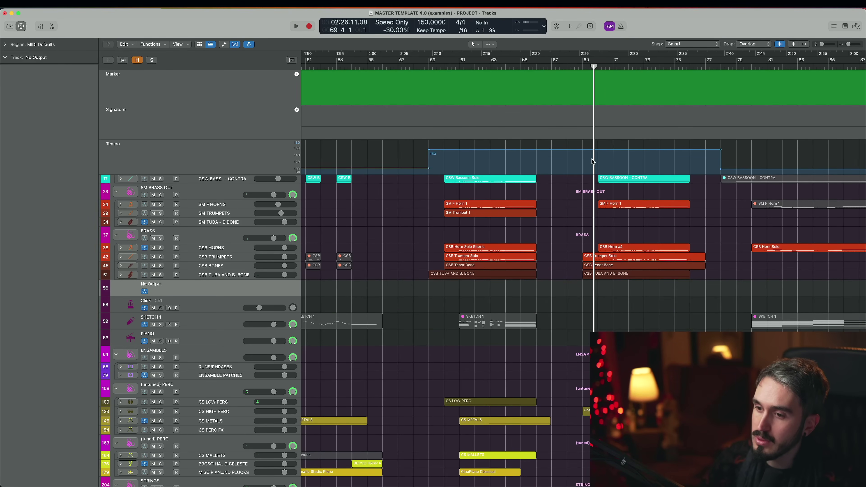
scroll(592, 161, right, 3)
key(space)
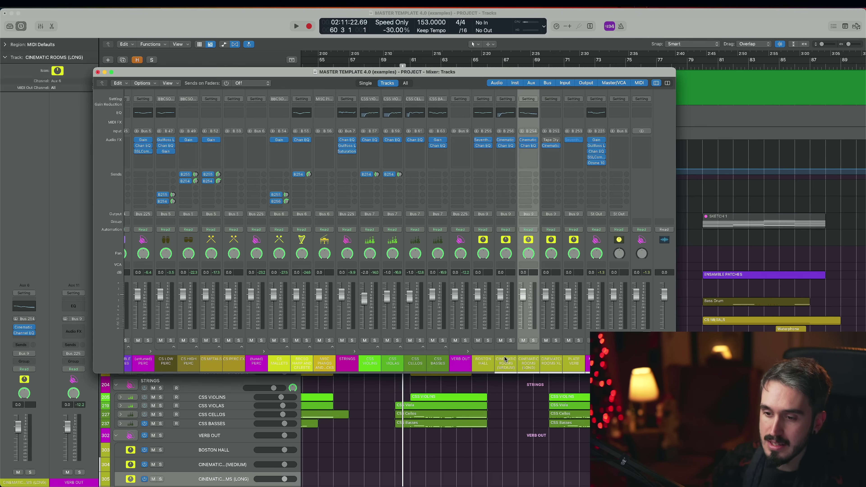
- Inspect the CINEMATIC ROOMS (MEDIUM) and (LONG) reverb channels, viewing the long one's Cinematic Rooms reverb and Channel EQ
click(505, 359)
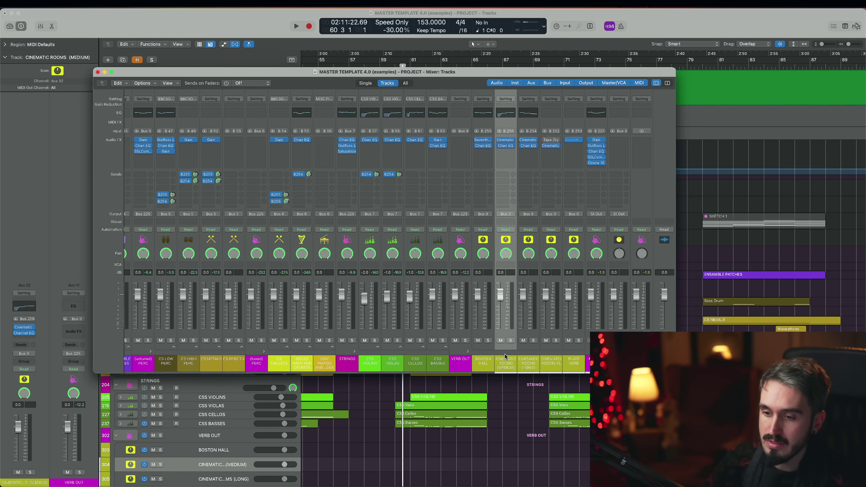
click(524, 363)
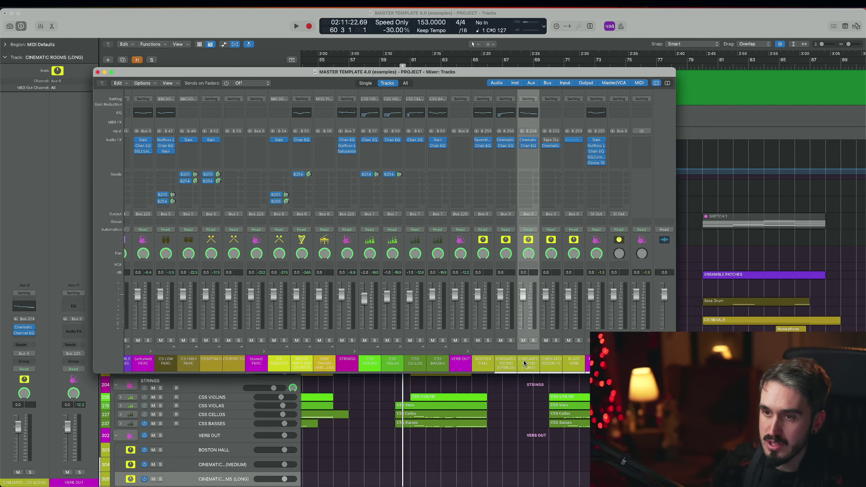
click(529, 140)
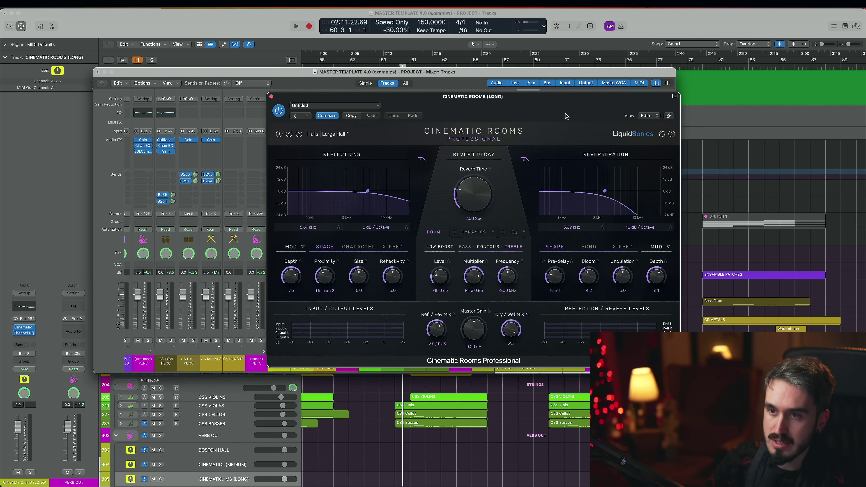
drag(566, 116, 498, 96)
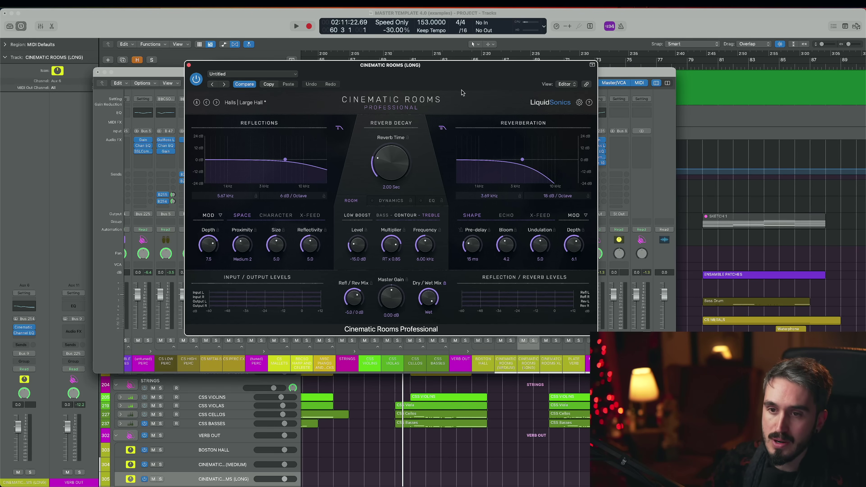
drag(469, 74, 315, 58)
click(528, 146)
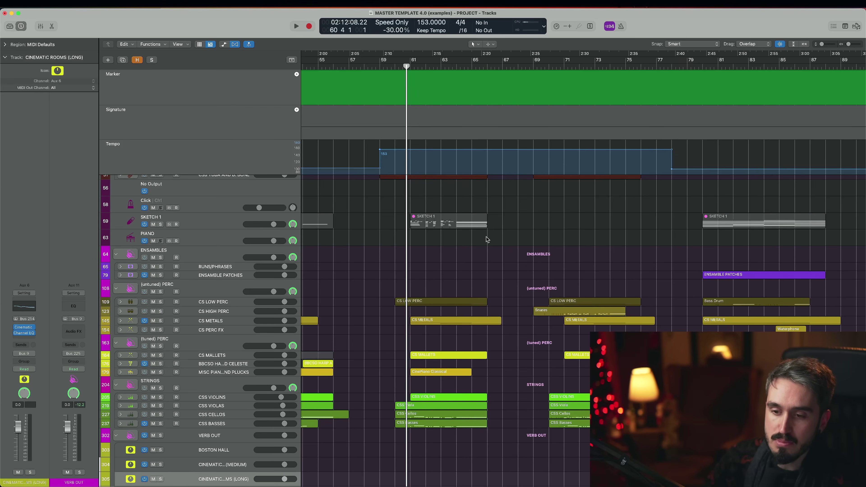
- Zoom the timeline in around bar 60 and play the start of that example briefly
key(super+Right)
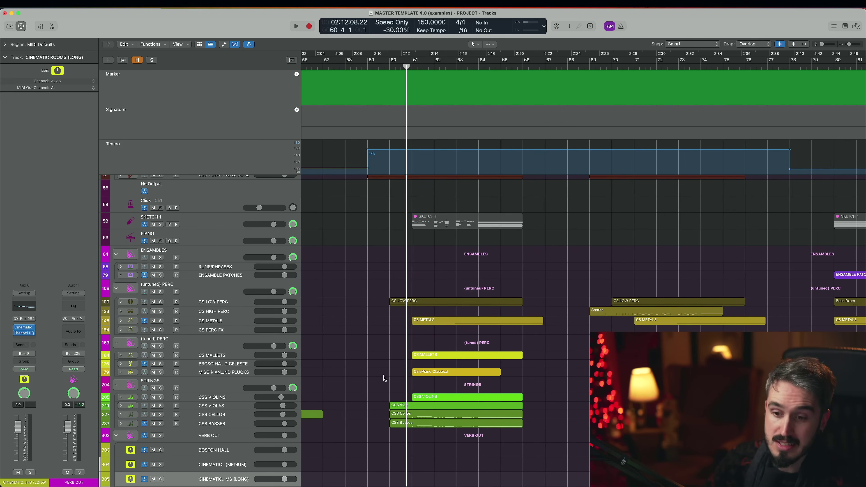
key(space)
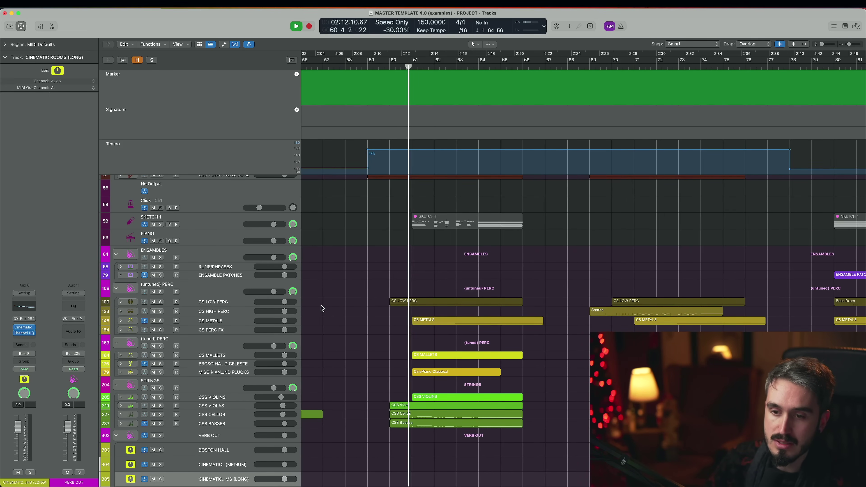
key(space)
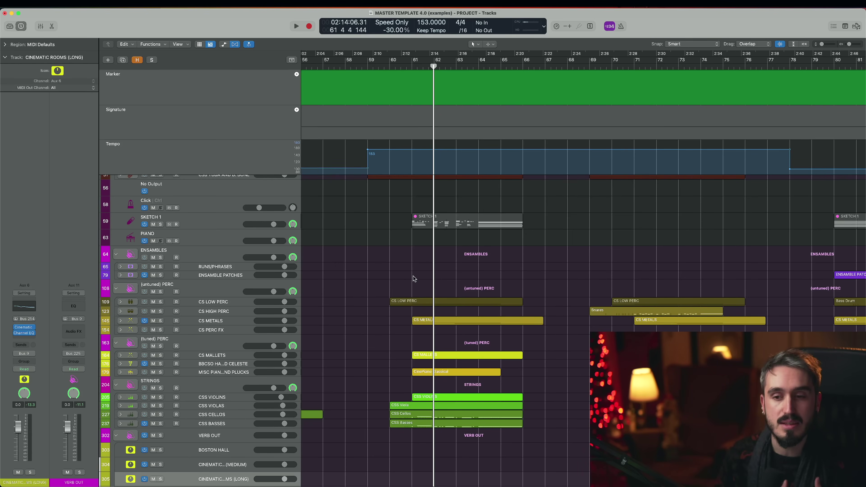
- Inspect the channel strips and reverb sends of the CS LOW PERC and CS METALS stacks
scroll(414, 279, up, 1)
click(212, 306)
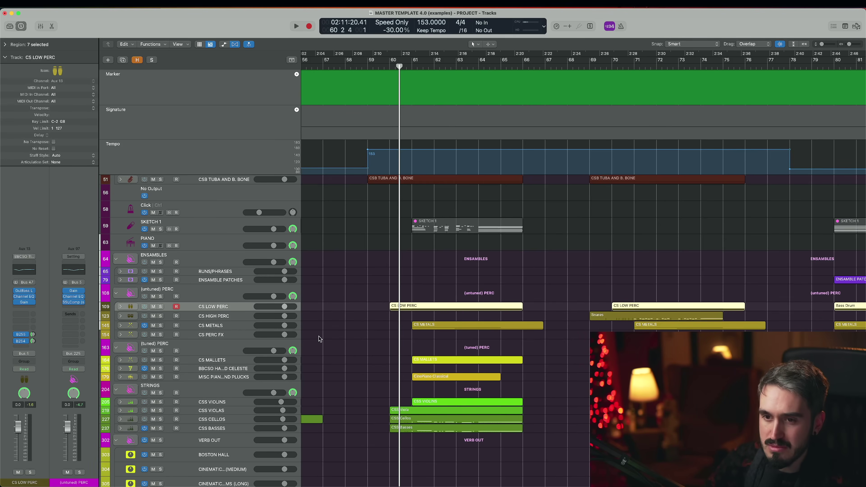
scroll(339, 343, up, 3)
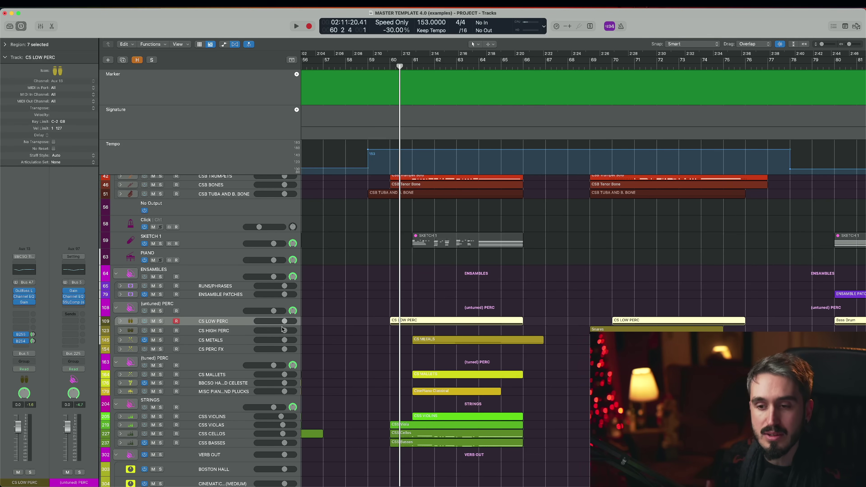
click(234, 335)
click(229, 341)
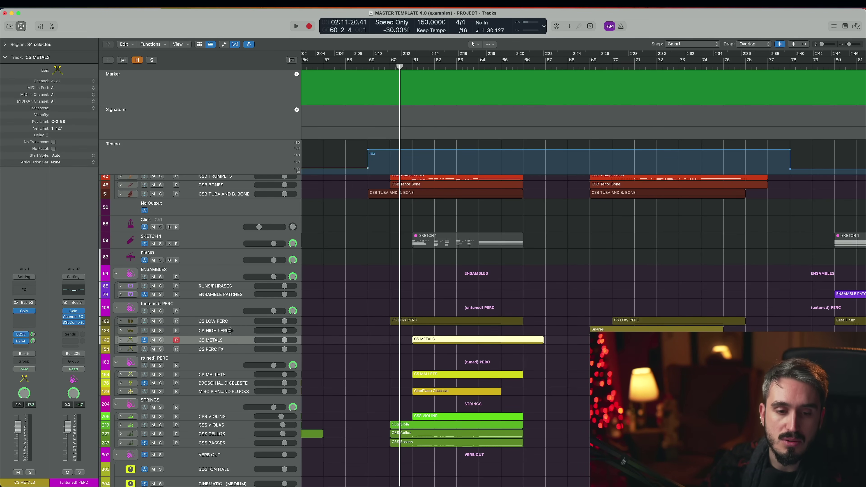
- Check the CS METALS send to BOSTON HALL, open that channel's Seventh Heaven reverb and move its window clear of the percussion tracks
click(21, 335)
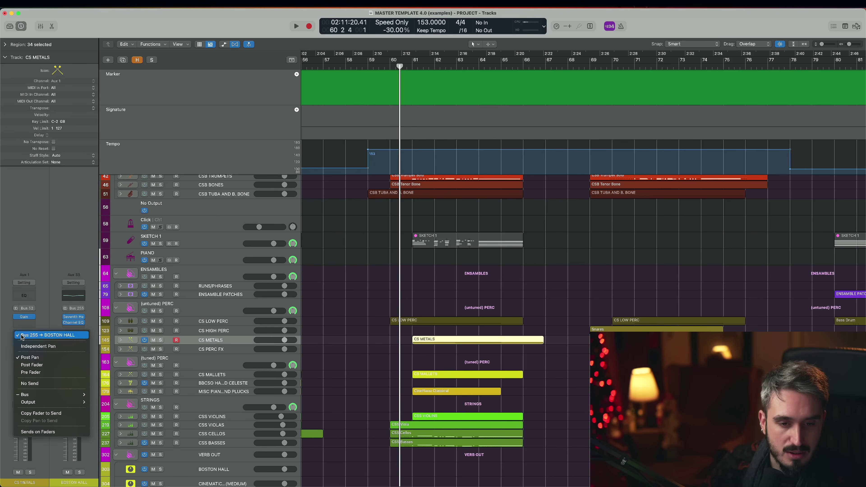
click(22, 338)
click(74, 317)
drag(431, 106, 580, 72)
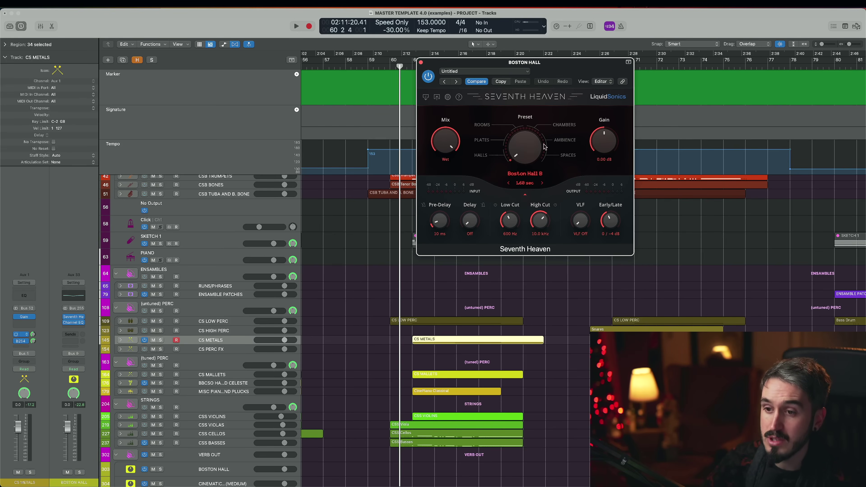
- Close the BOSTON HALL reverb and play the bar 60 example with the (untuned) PERC and (tuned) PERC stacks muted
click(421, 63)
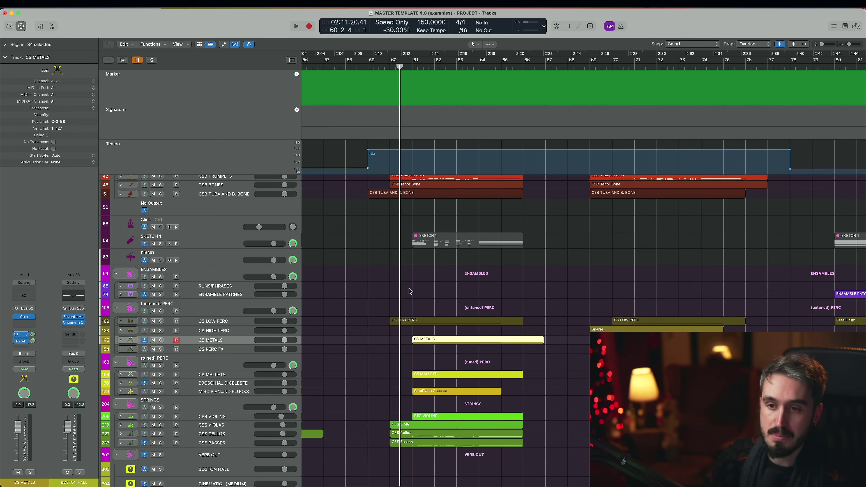
scroll(397, 324, up, 3)
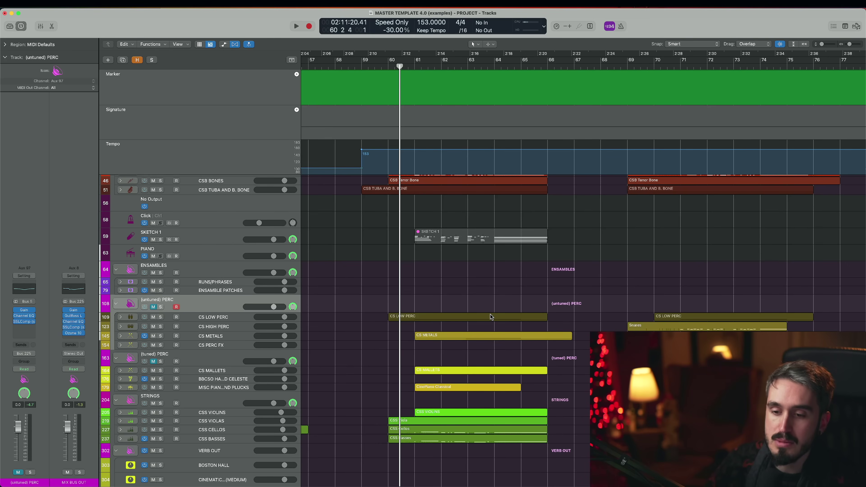
scroll(153, 362, down, 2)
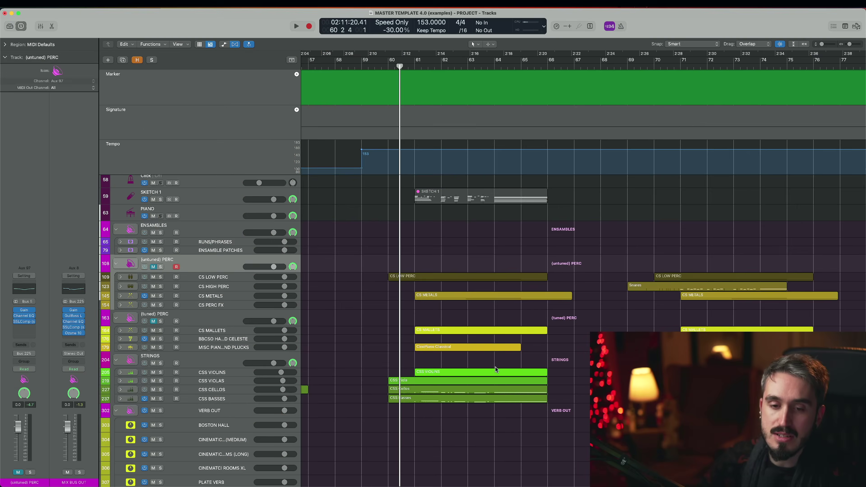
scroll(471, 260, up, 1)
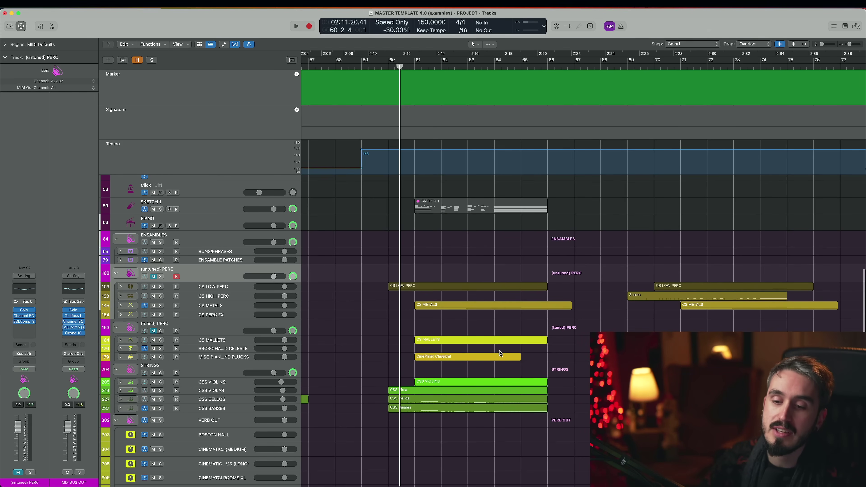
key(space)
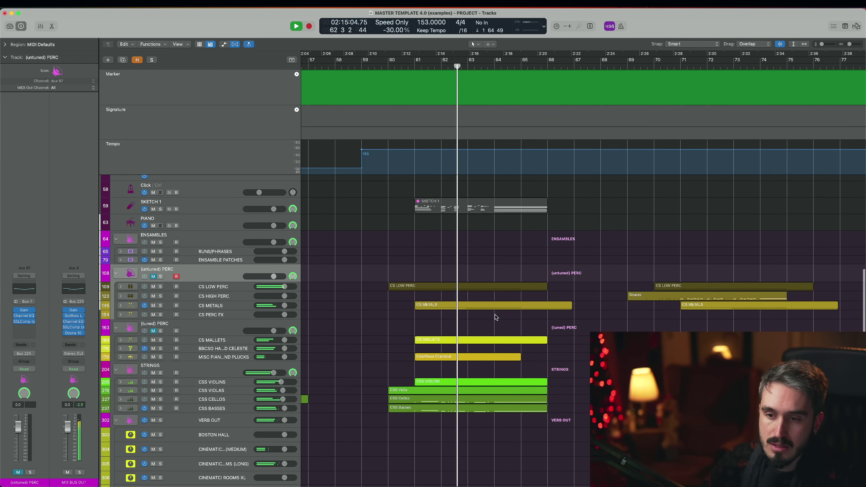
scroll(496, 317, up, 5)
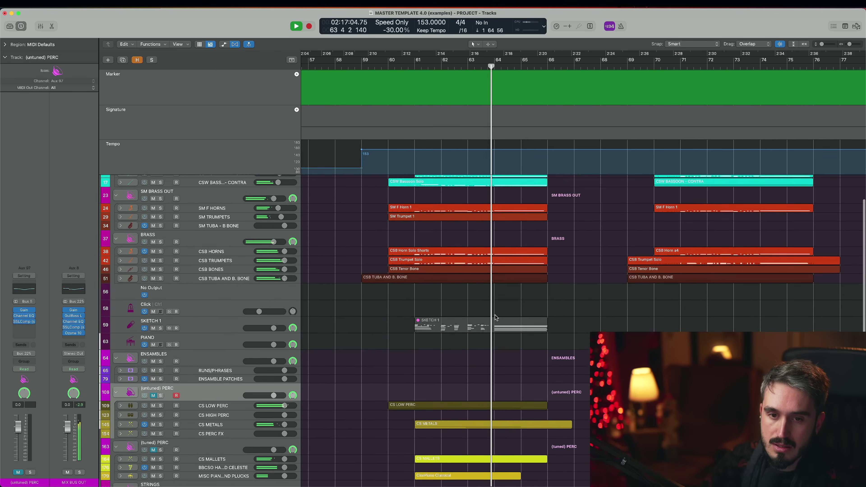
key(space)
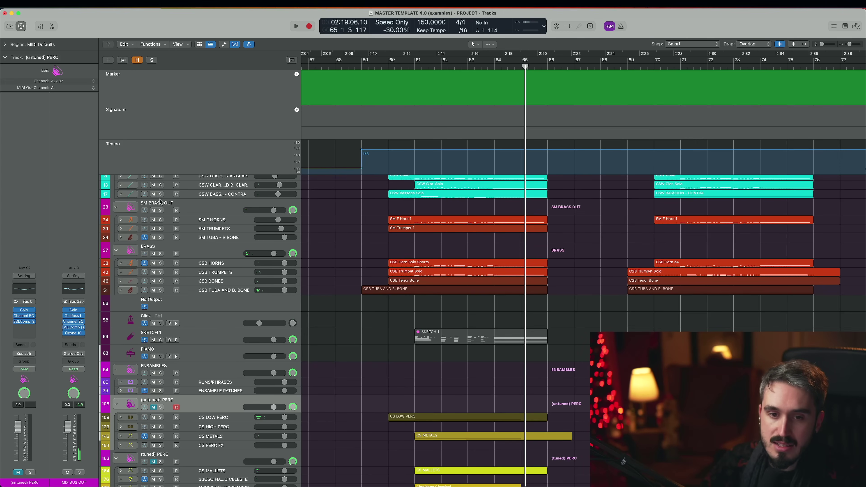
- Mute the SM BRASS OUT and BRASS stacks and replay the example from just before bar 61
click(154, 210)
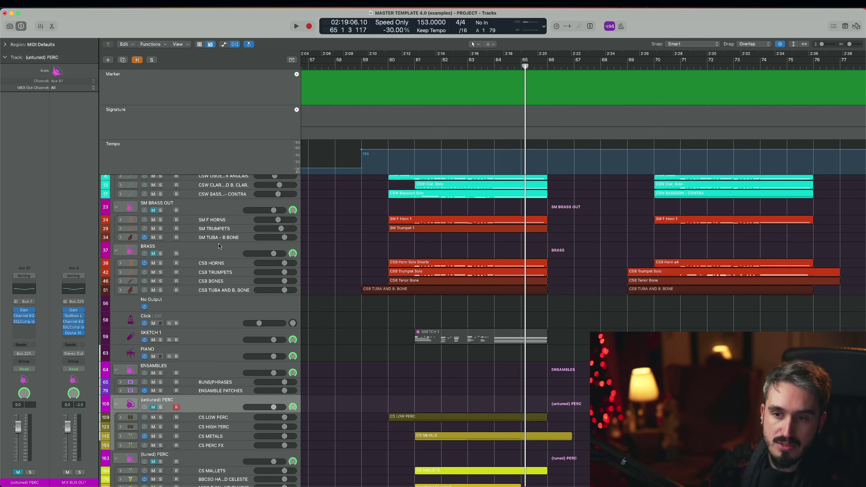
click(411, 65)
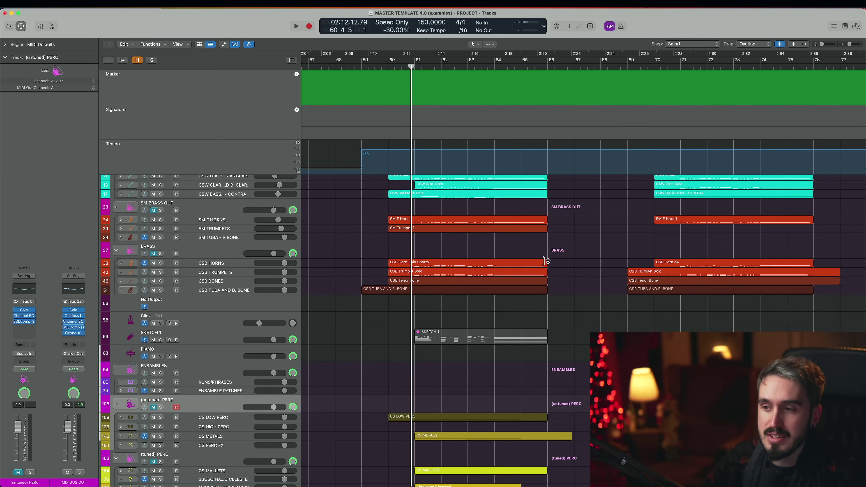
key(space)
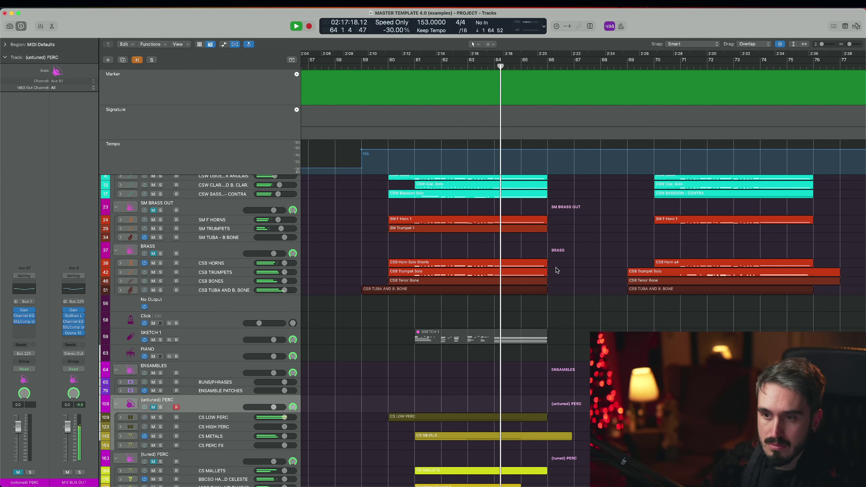
- Look over the tracks of the following example and play it from bar 70 to about bar 75 with the brass stacks muted
scroll(557, 271, right, 5)
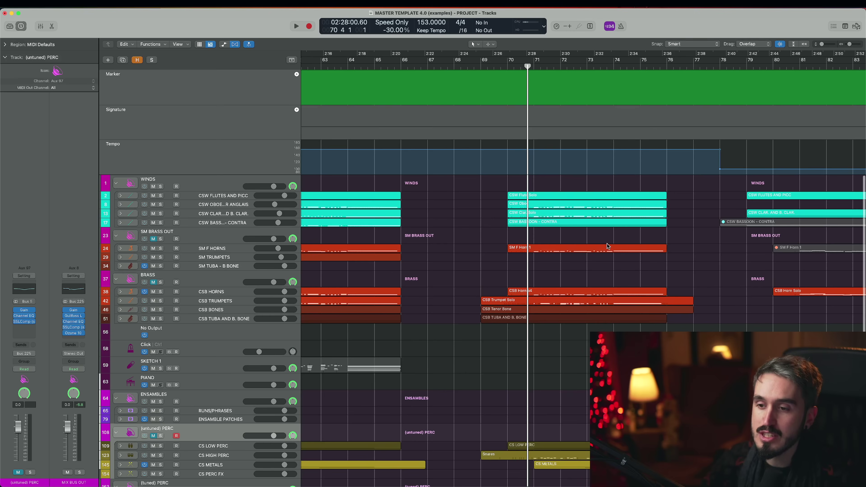
scroll(579, 273, down, 5)
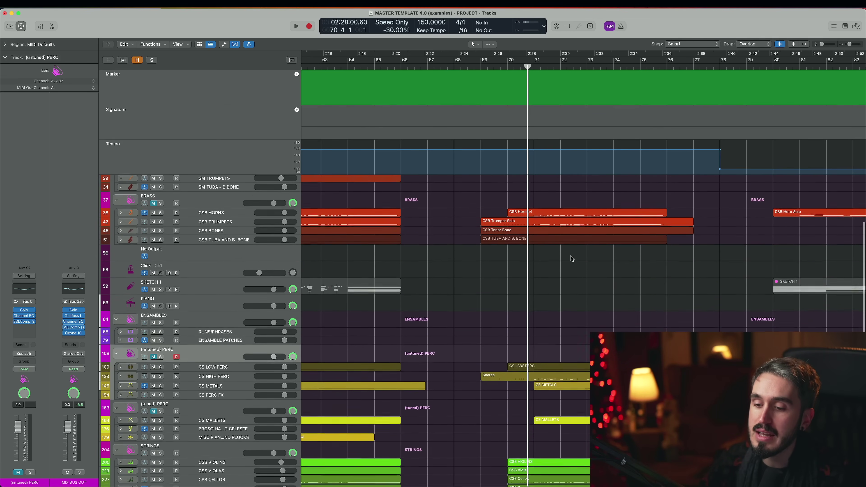
scroll(638, 309, up, 3)
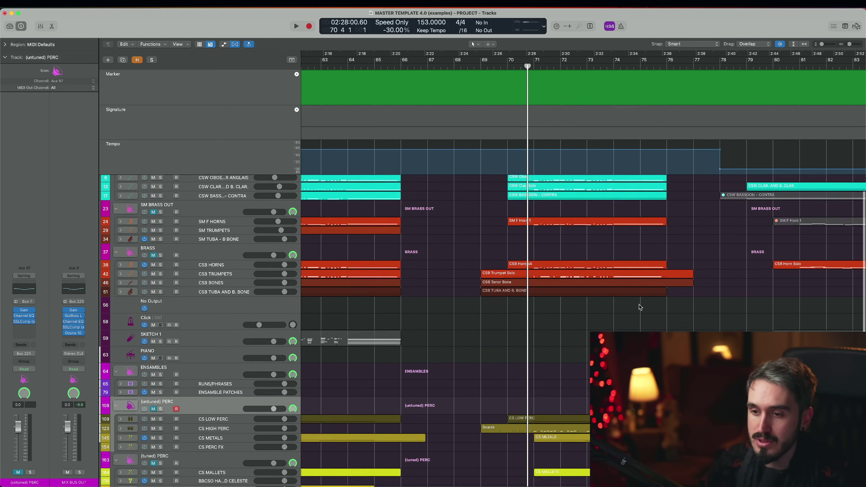
key(space)
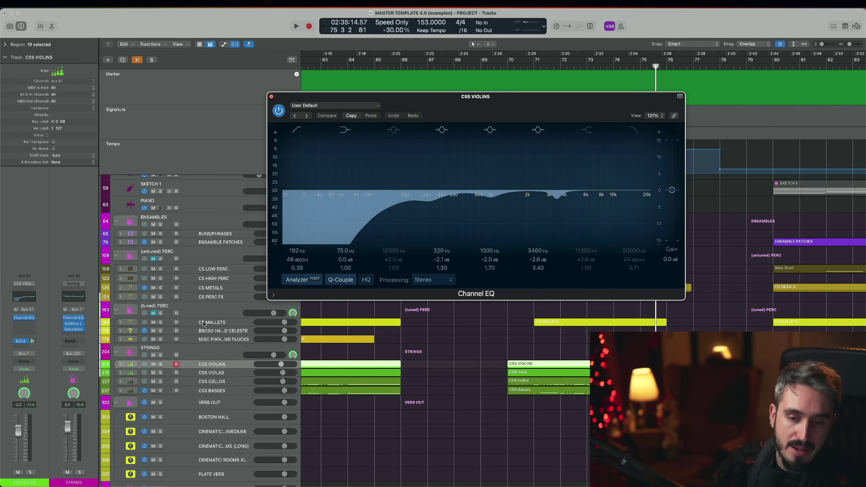
- Inspect the Channel EQ curves on the string stacks, going from CSS VIOLINS through CSS VIOLAS and CSS CELLOS to CSS BASSES
click(271, 96)
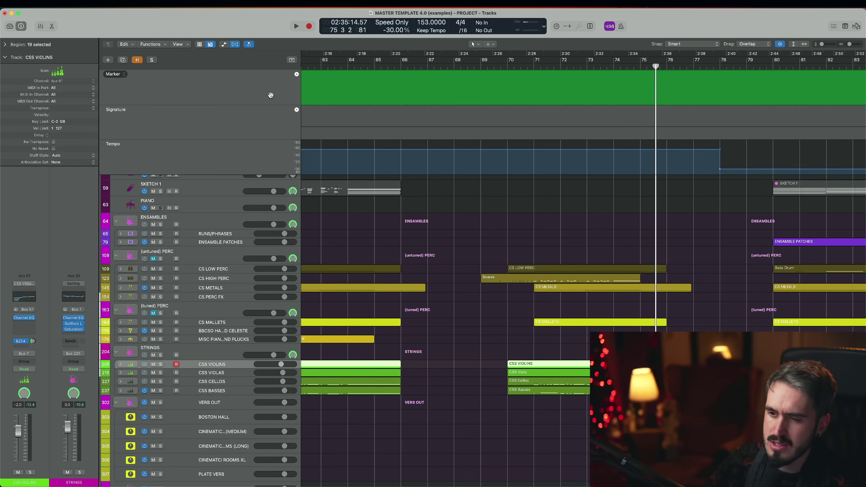
click(227, 373)
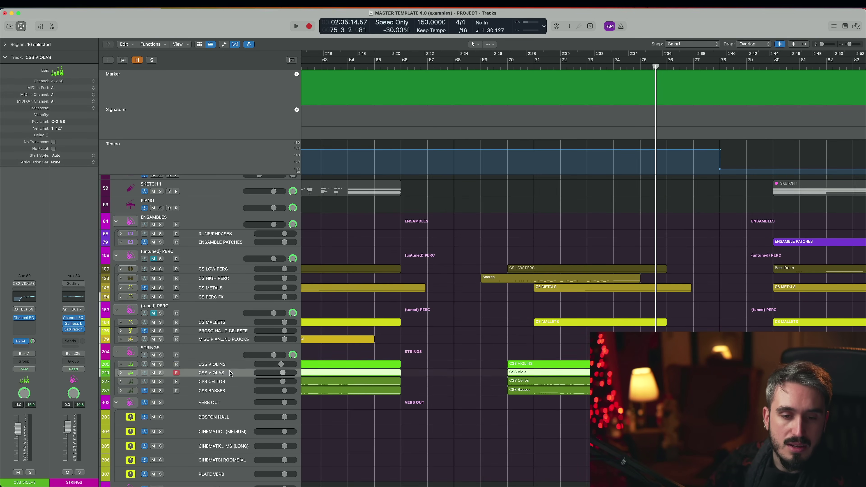
click(26, 319)
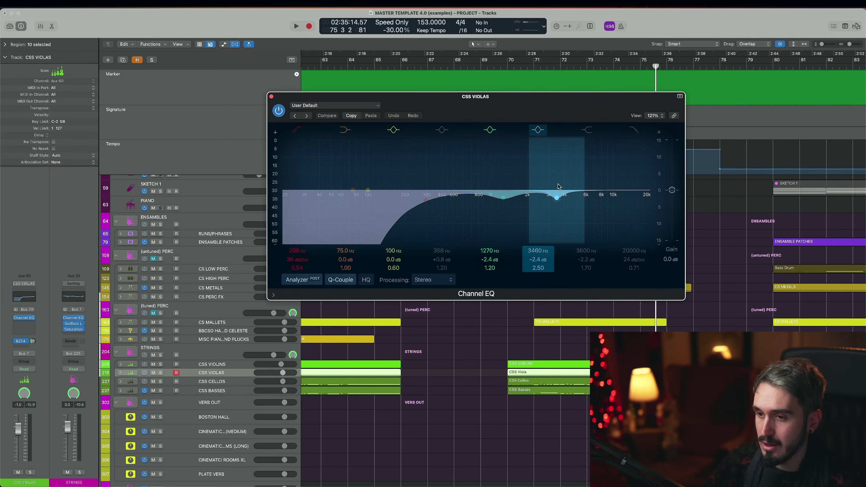
click(272, 97)
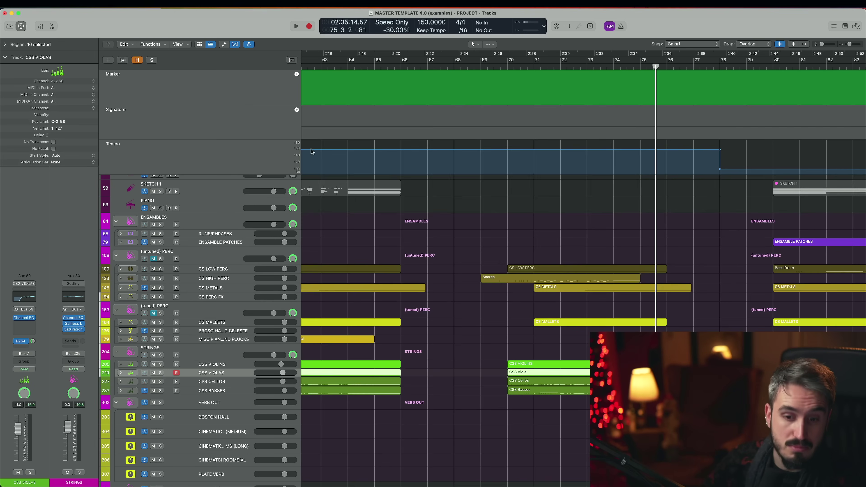
click(228, 382)
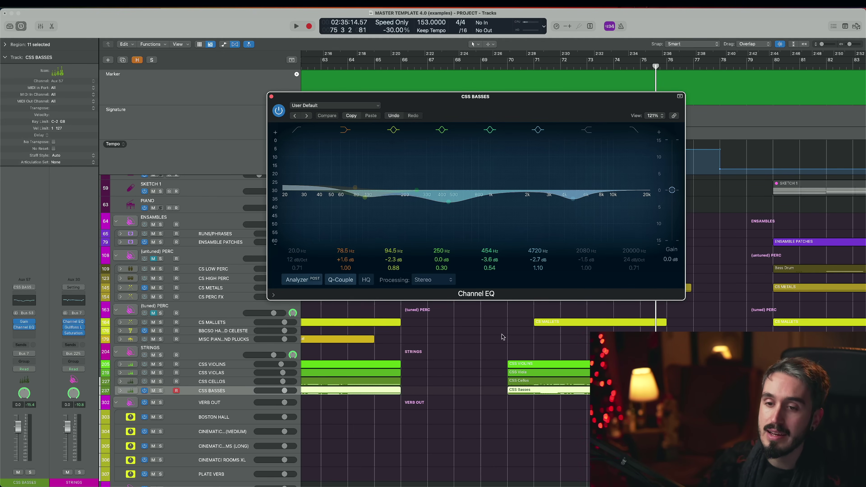
click(271, 97)
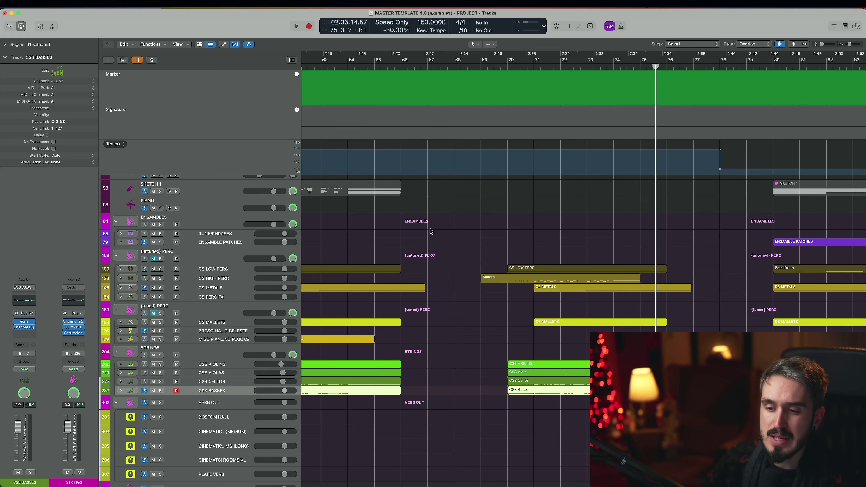
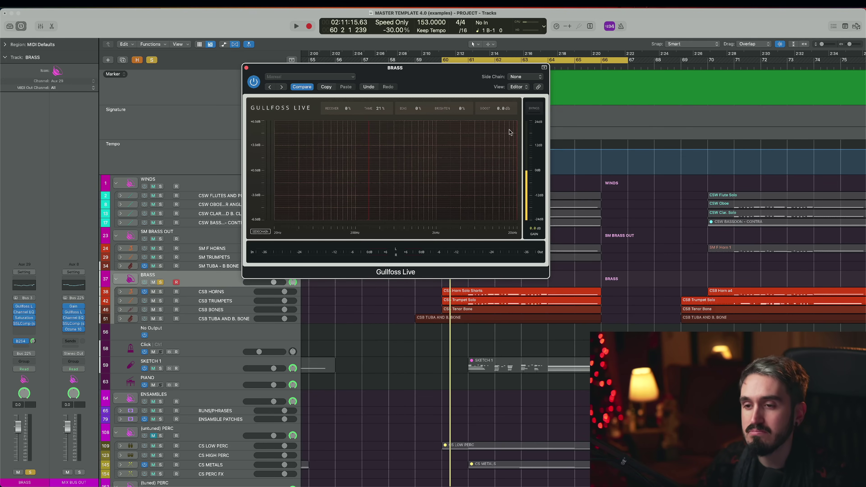
- Play the soloed BRASS stack from bar 60 and toggle the Gullfoss Live bypass to compare the sound with and without it
key(space)
click(535, 109)
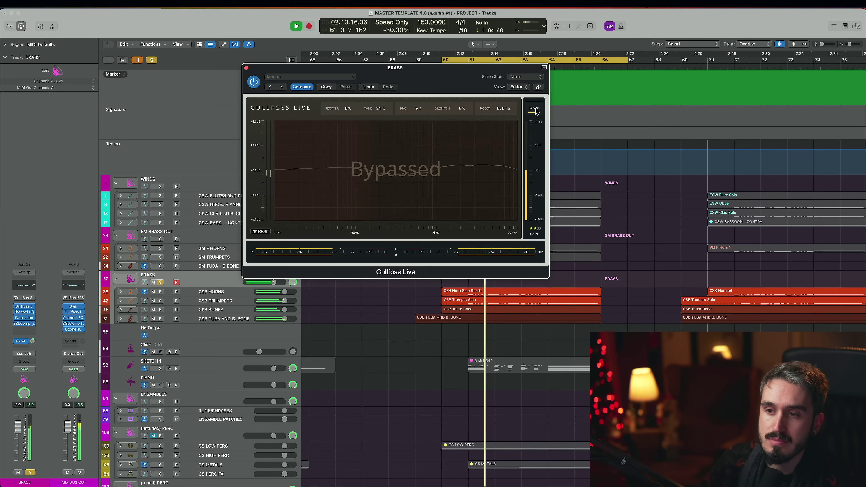
click(536, 110)
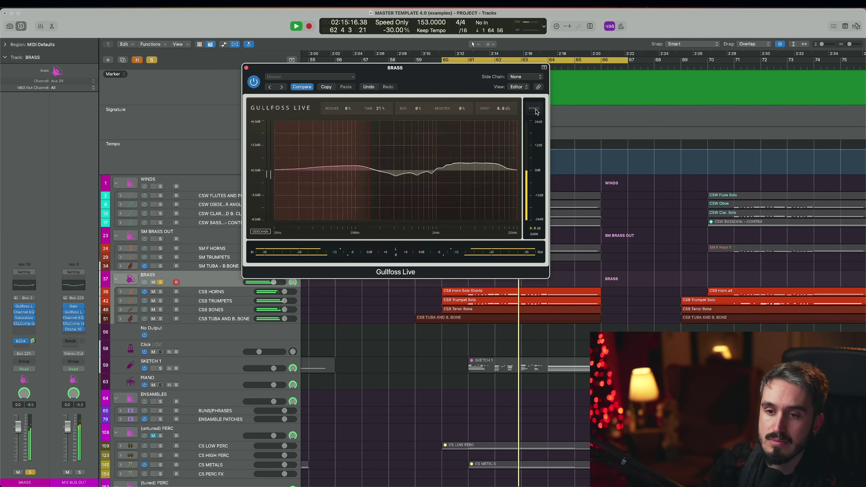
click(536, 110)
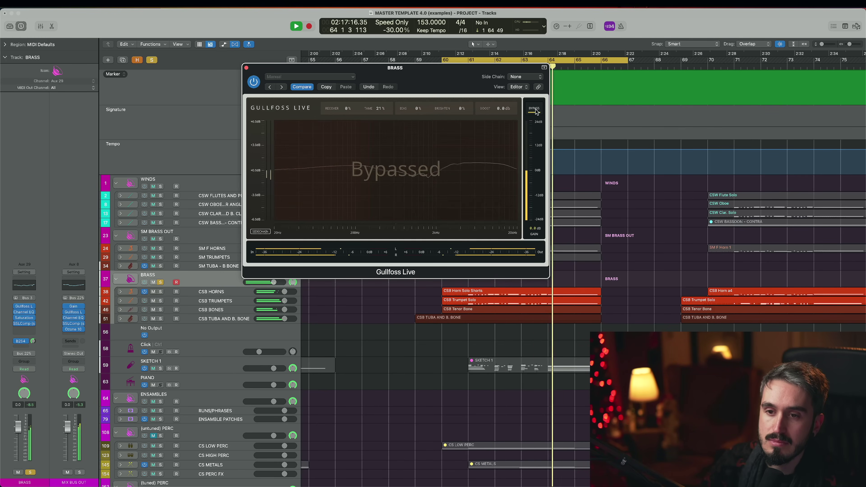
click(535, 110)
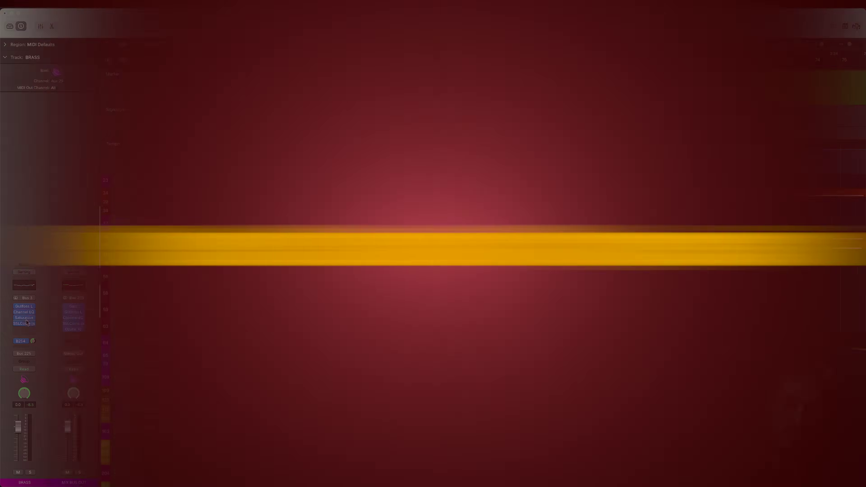
- View the BRASS stack's Saturation Knob, and compare its SSLComp switched off and on while playing the bar 60 example
click(26, 318)
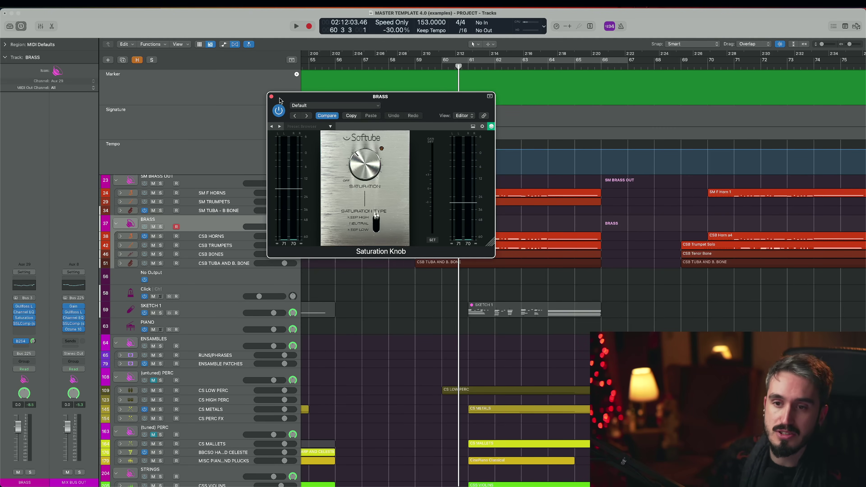
click(271, 97)
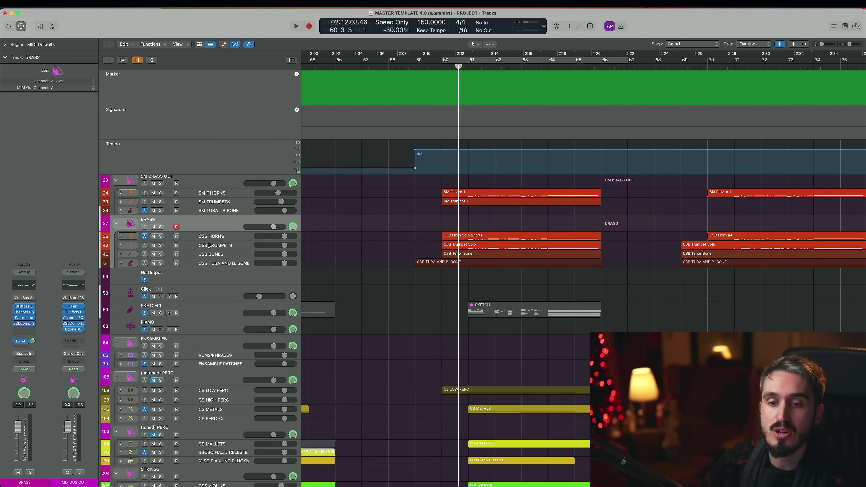
click(25, 324)
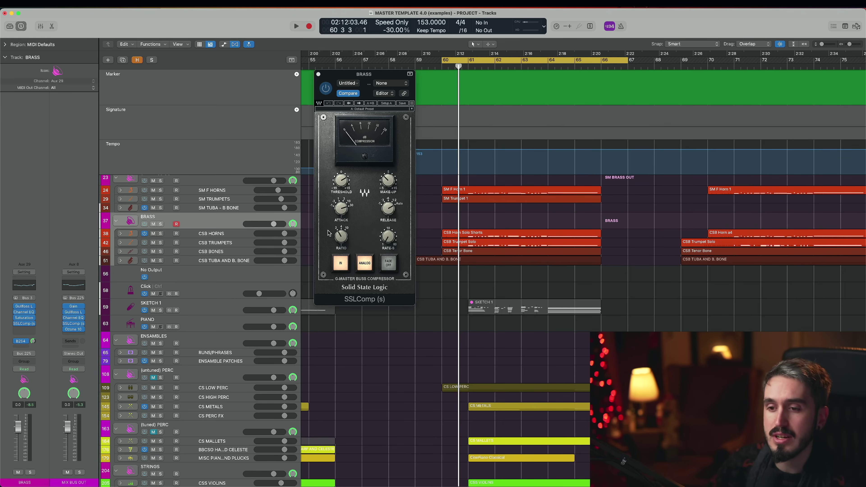
key(space)
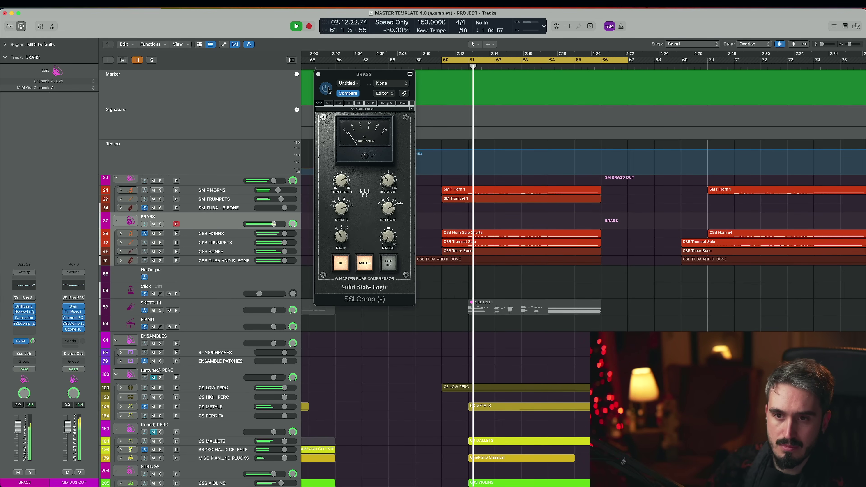
click(327, 89)
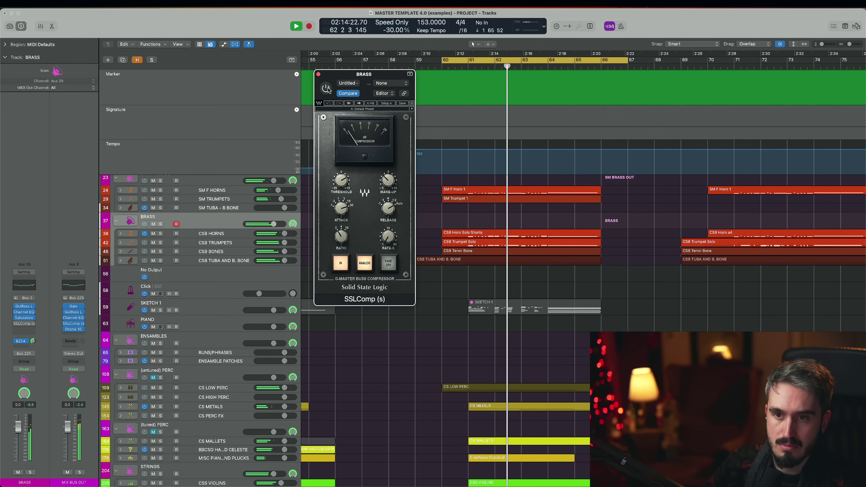
click(326, 88)
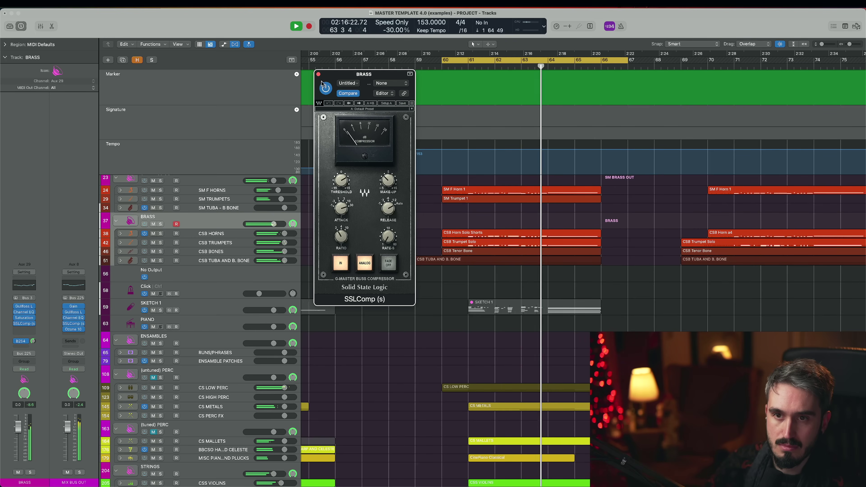
key(space)
click(318, 74)
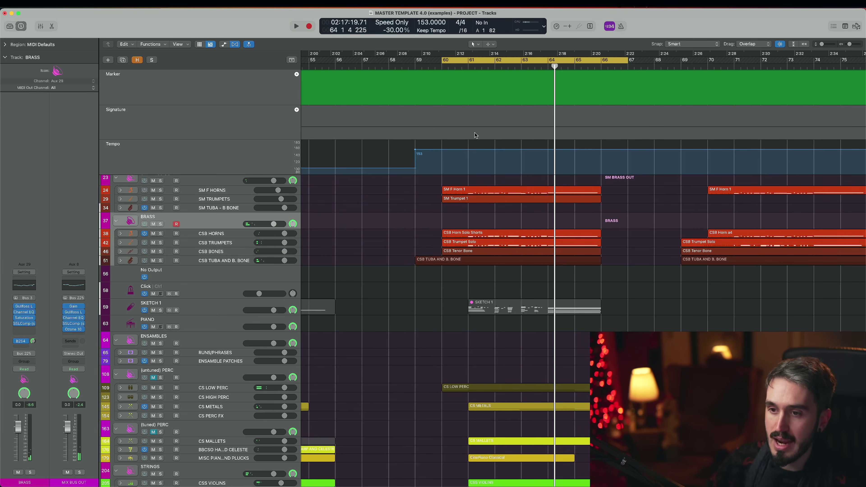
- Select the (untuned) PERC stack and open its SSLComp compressor to view the settings
scroll(447, 197, down, 5)
scroll(447, 197, down, 2)
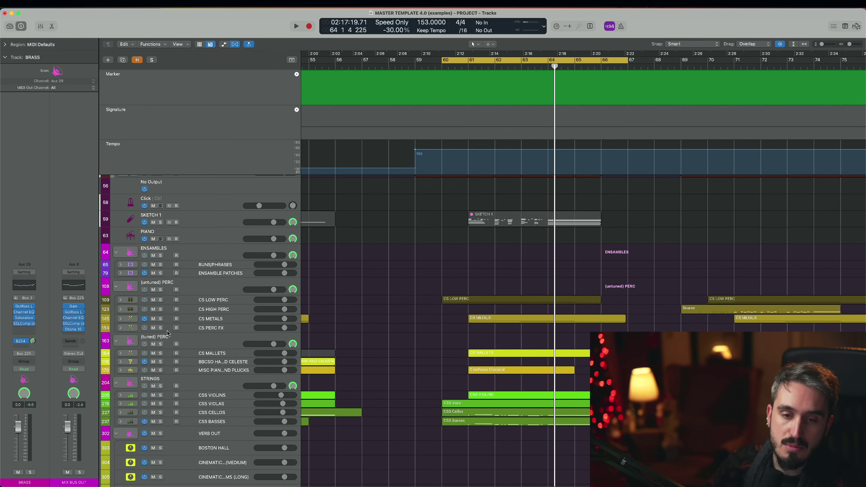
click(202, 293)
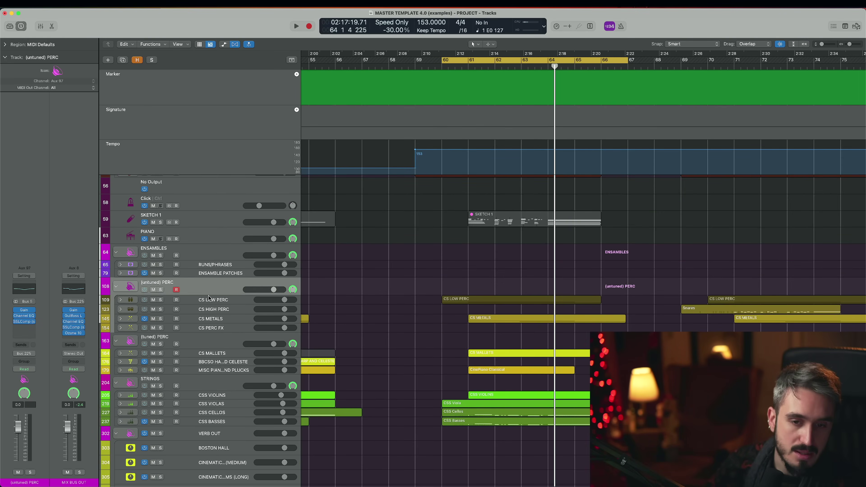
click(24, 322)
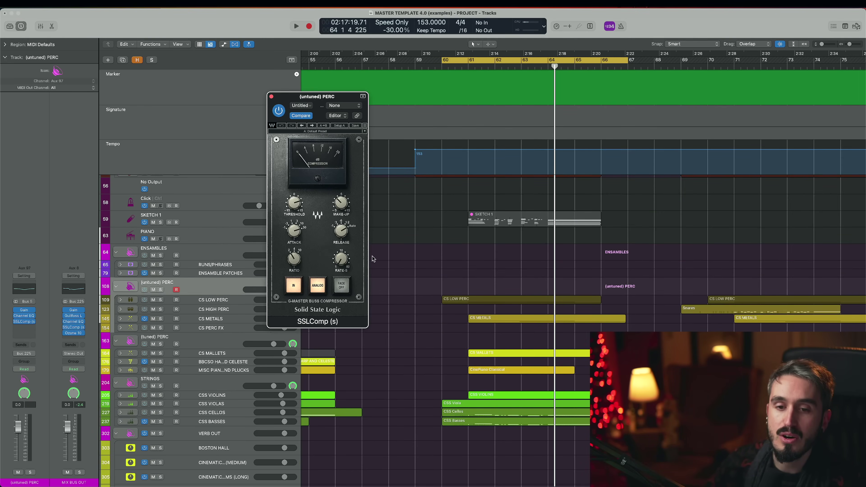
- Toggle solo on the (untuned) PERC stack and play the orchestrated example starting around bar 15
click(161, 290)
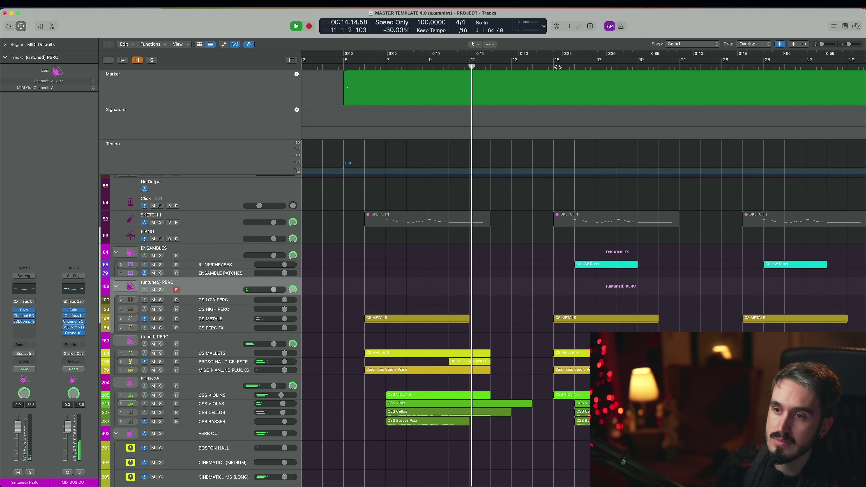
click(570, 67)
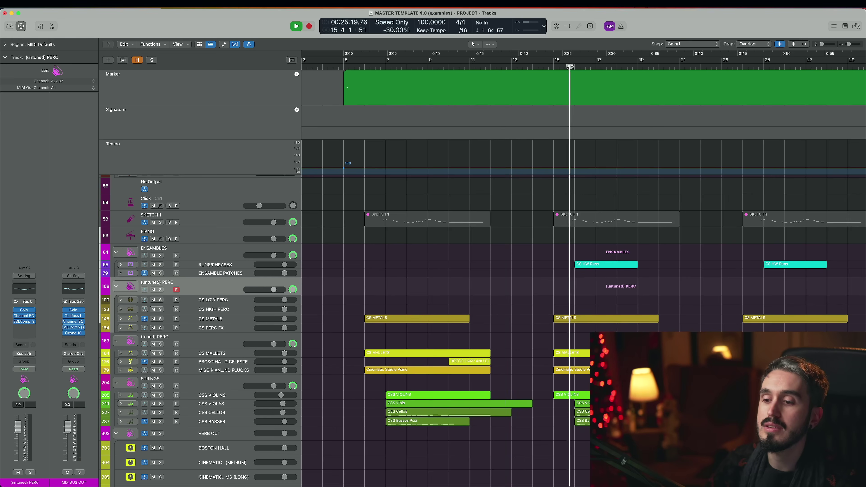
click(564, 66)
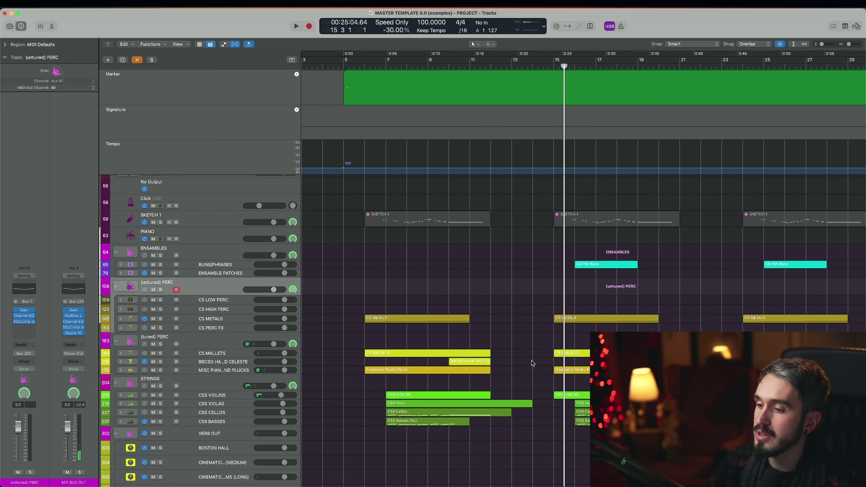
scroll(531, 364, right, 10)
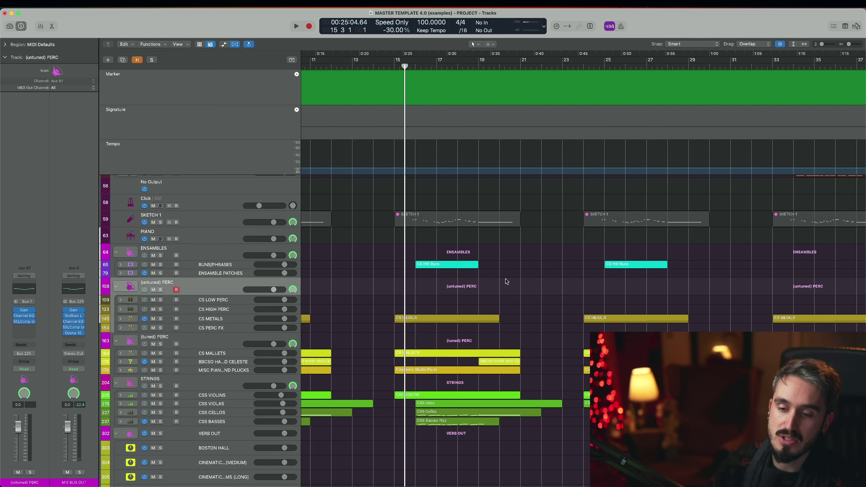
scroll(506, 281, left, 3)
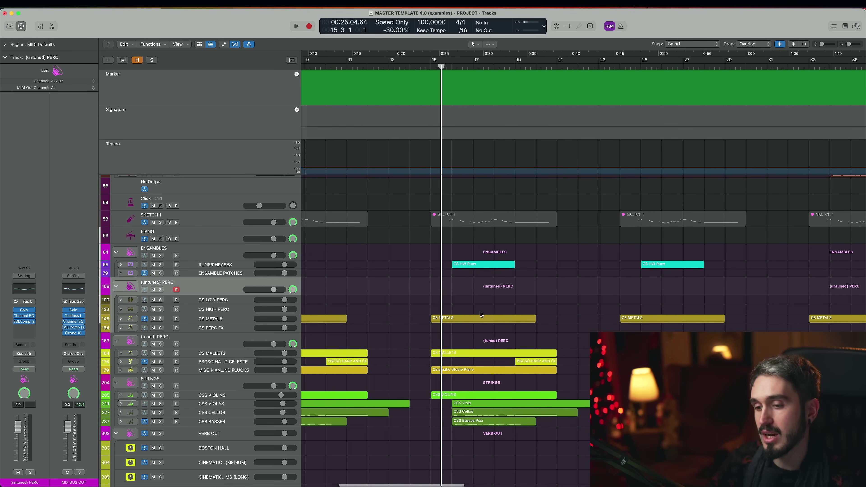
scroll(546, 331, up, 5)
scroll(543, 330, down, 8)
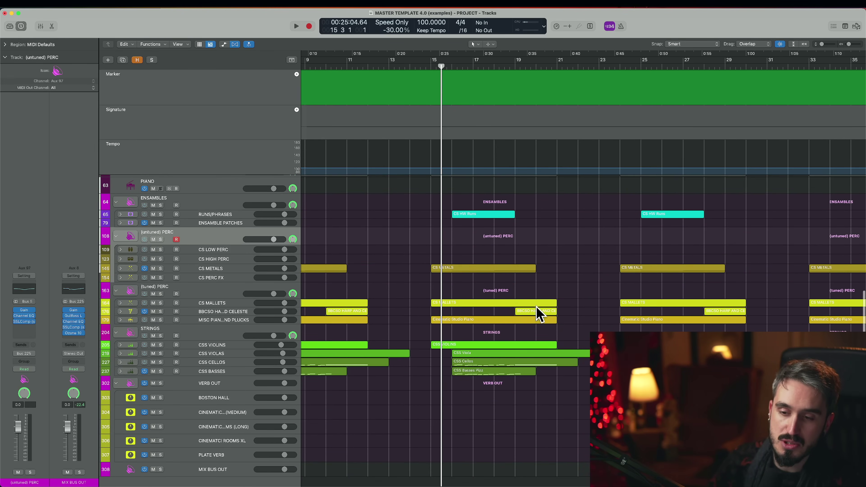
key(space)
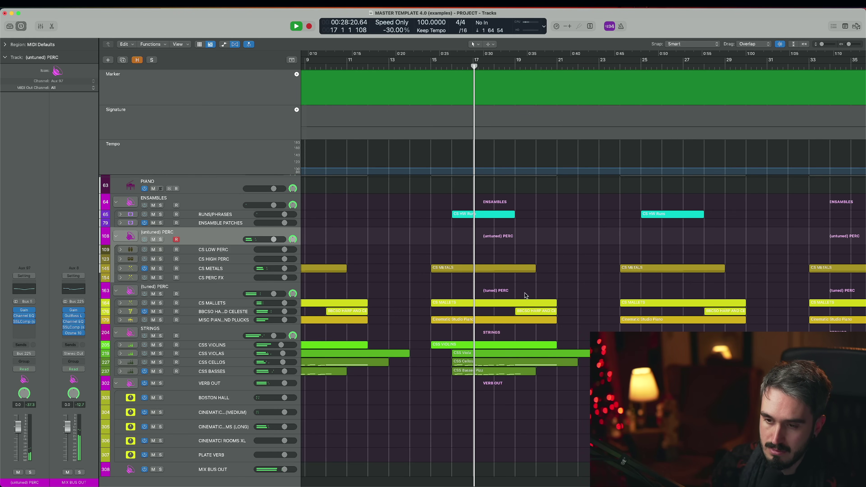
scroll(525, 296, up, 2)
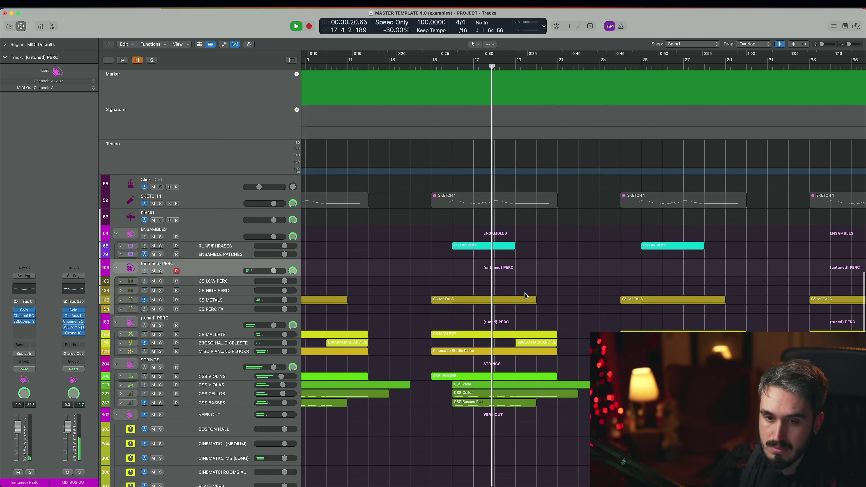
scroll(527, 297, right, 3)
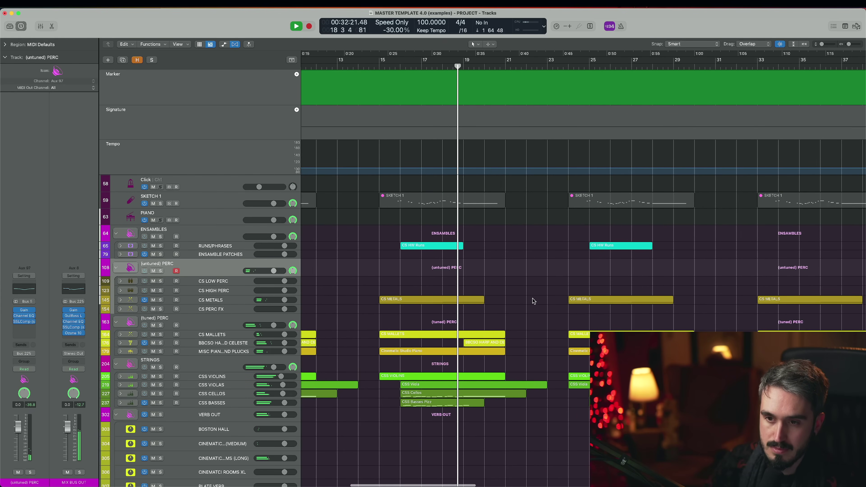
- Play the example starting around bar 25 and shrink the global tracks area to make room for more tracks
click(583, 65)
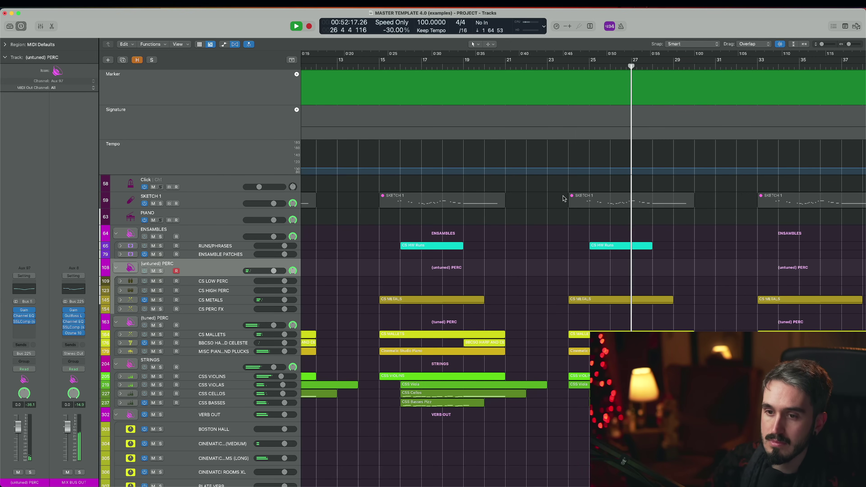
drag(571, 175, 566, 116)
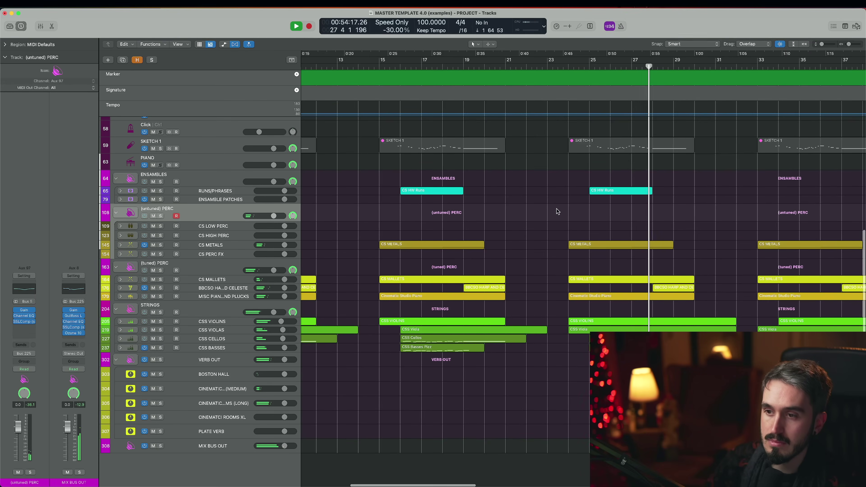
scroll(560, 209, right, 5)
scroll(611, 204, down, 6)
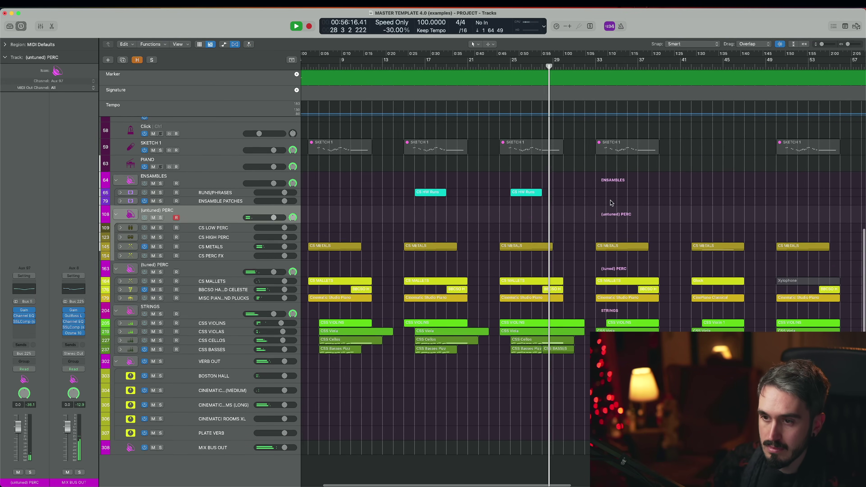
- Play the example starting at bar 33 while viewing its BRASS, percussion and STRINGS regions, and stop near bar 38
scroll(605, 202, right, 5)
key(space)
click(467, 66)
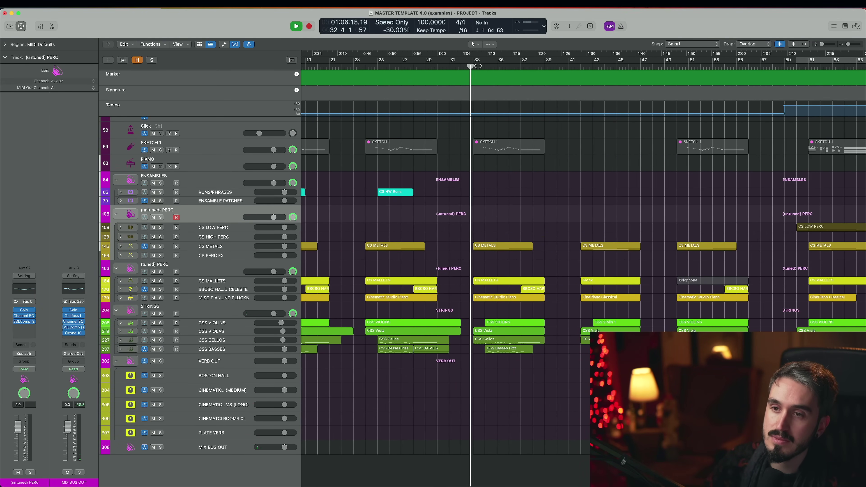
scroll(517, 149, up, 4)
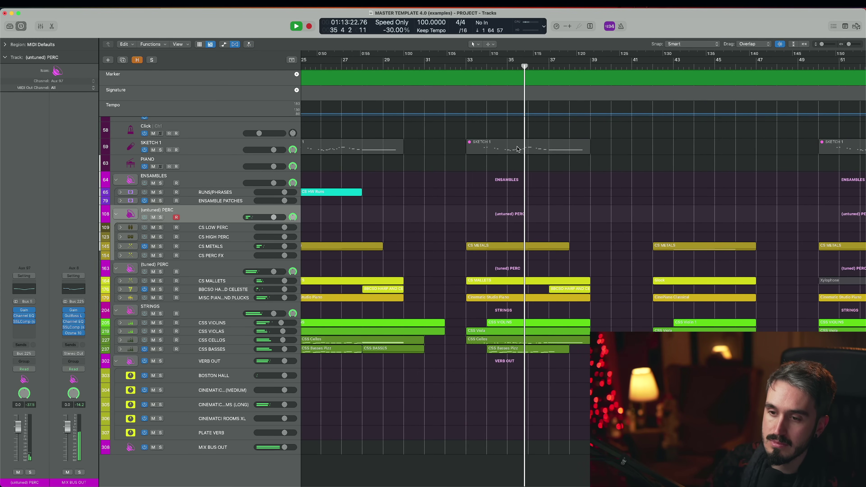
scroll(517, 149, up, 6)
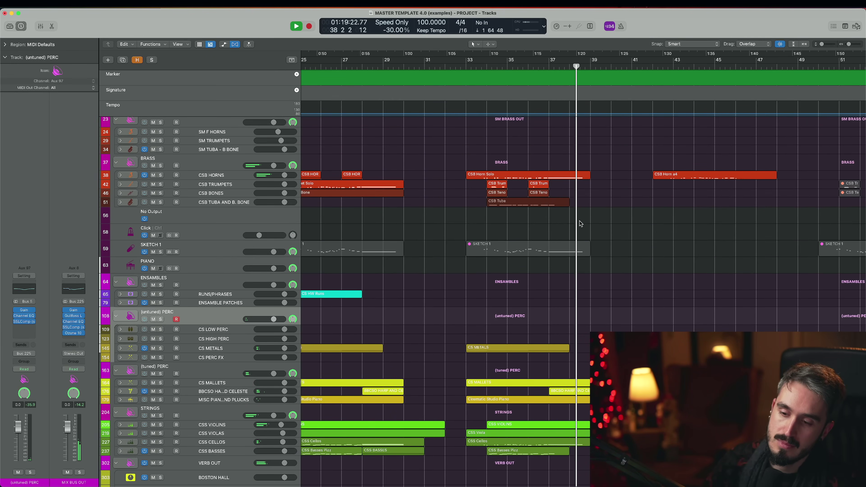
key(space)
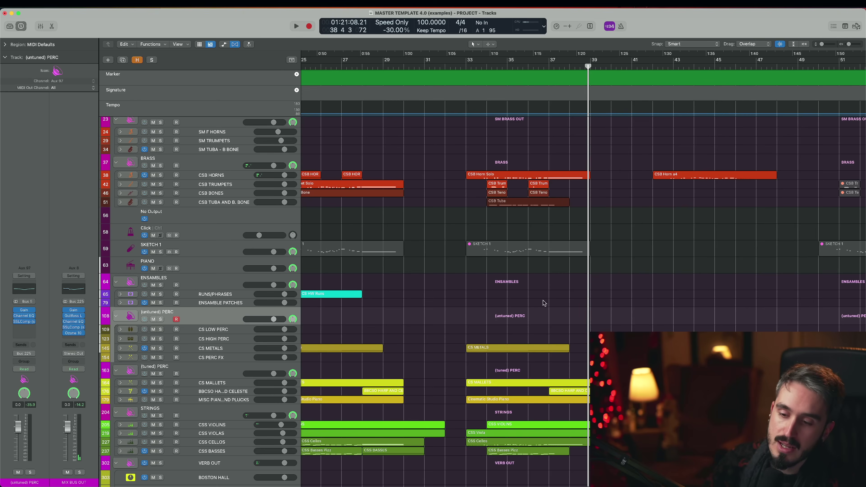
- Look over the WINDS, BRASS, percussion and STRINGS regions and play the example starting at bar 42
scroll(543, 293, down, 5)
scroll(543, 290, up, 6)
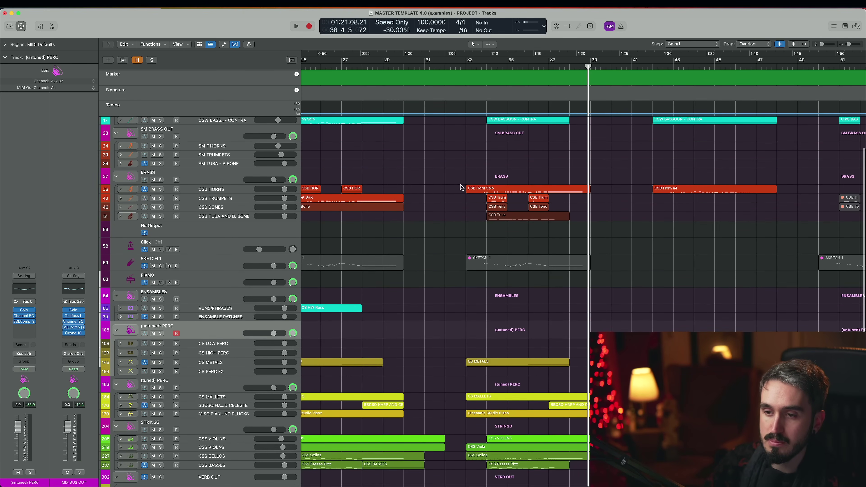
scroll(536, 252, down, 4)
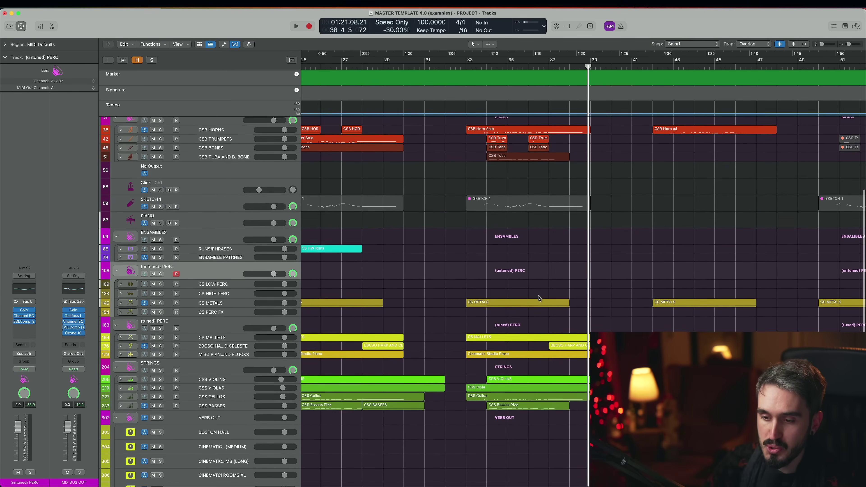
scroll(559, 385, up, 7)
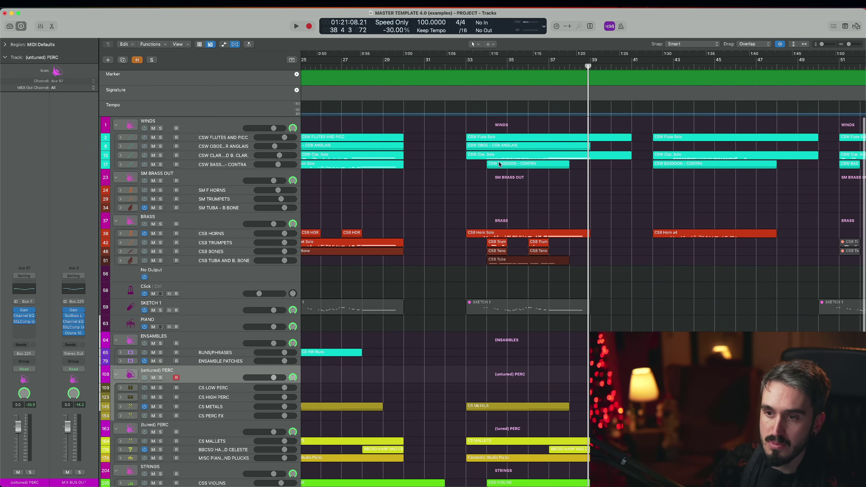
key(space)
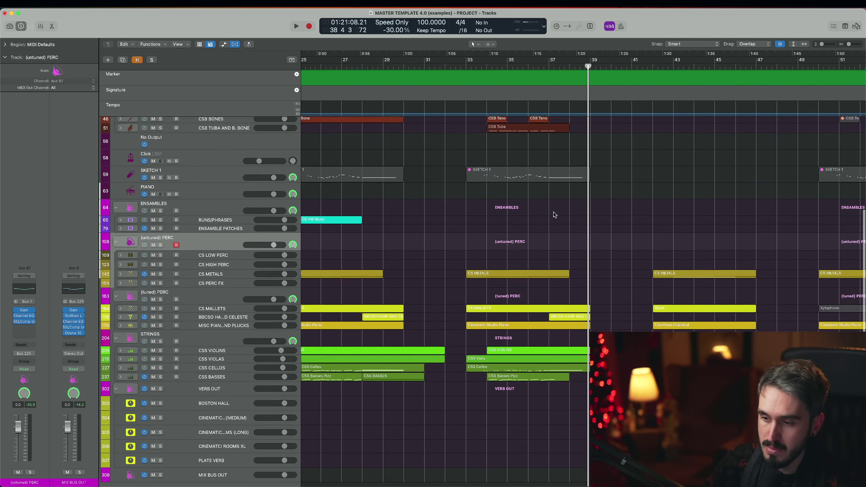
scroll(597, 170, down, 3)
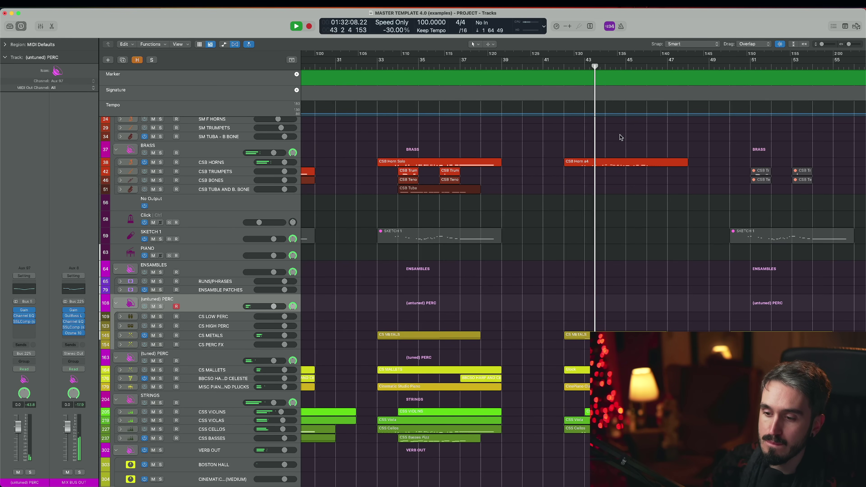
scroll(604, 205, up, 4)
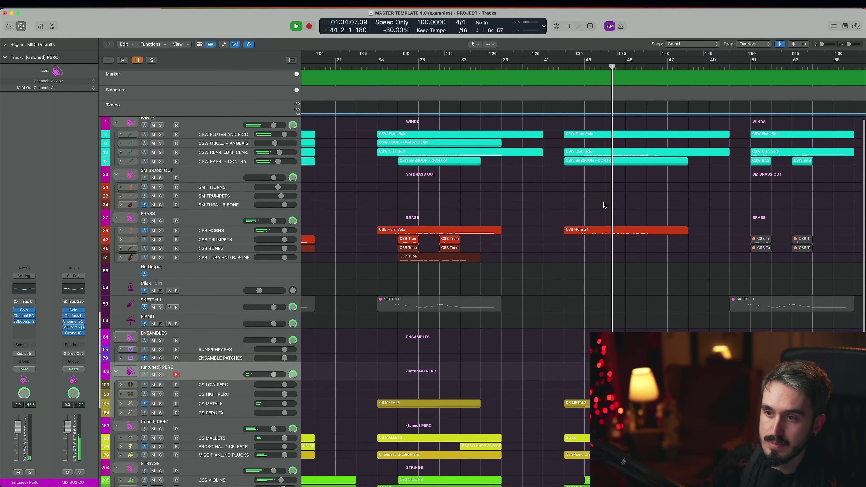
scroll(605, 205, down, 2)
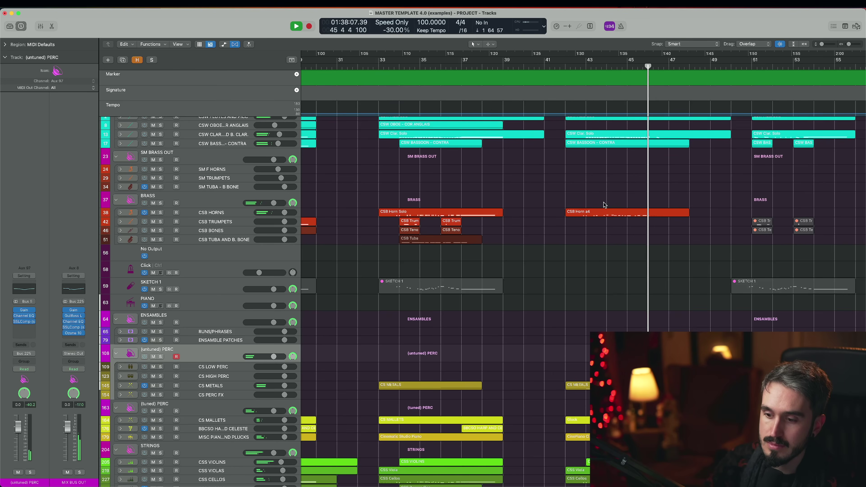
scroll(605, 205, down, 4)
- Play the example around bar 80 while checking its orchestration and the Mixer channel levels, and close the Mixer
scroll(605, 205, up, 5)
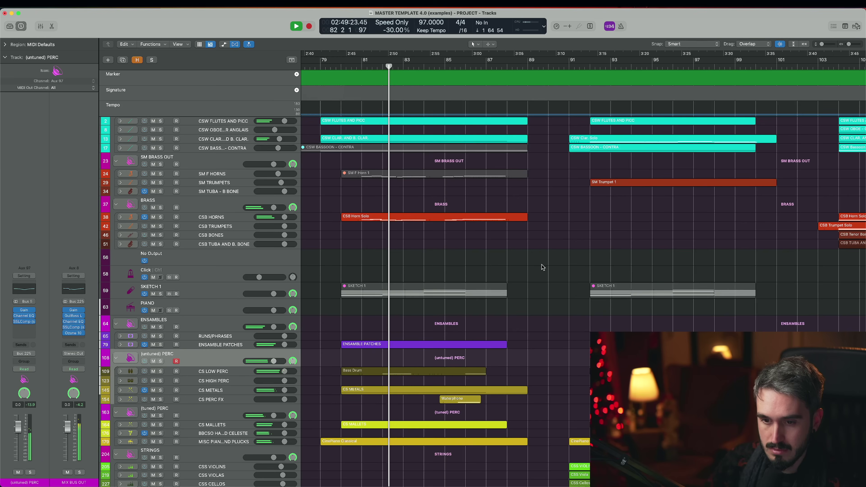
scroll(543, 267, down, 2)
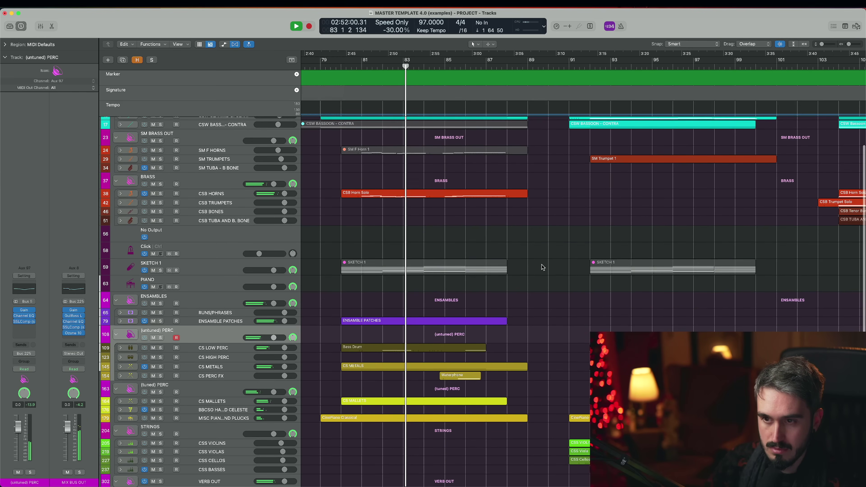
scroll(542, 267, up, 3)
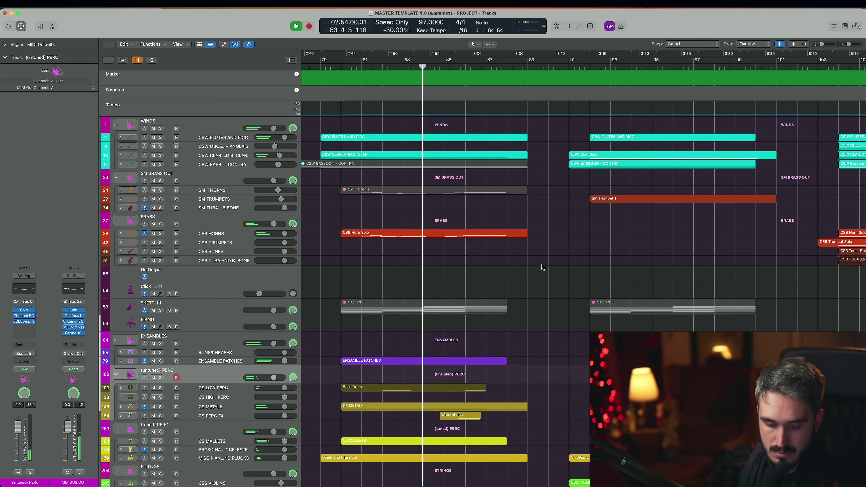
key(x)
scroll(423, 293, right, 15)
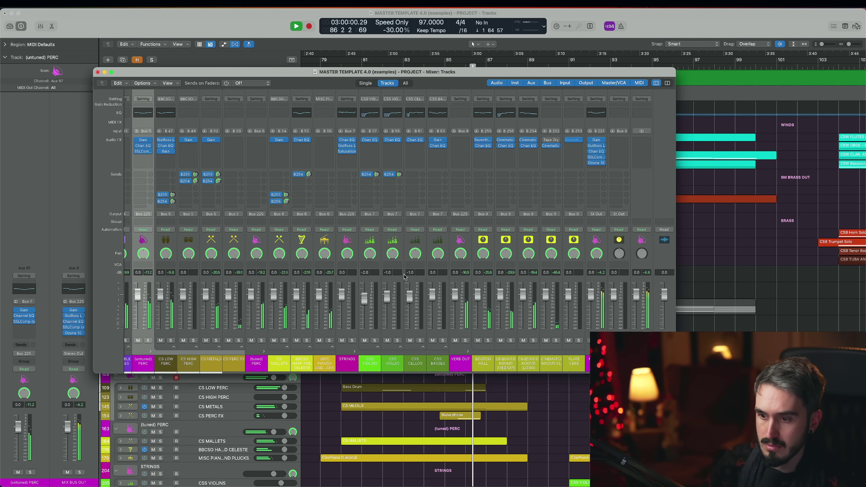
click(97, 72)
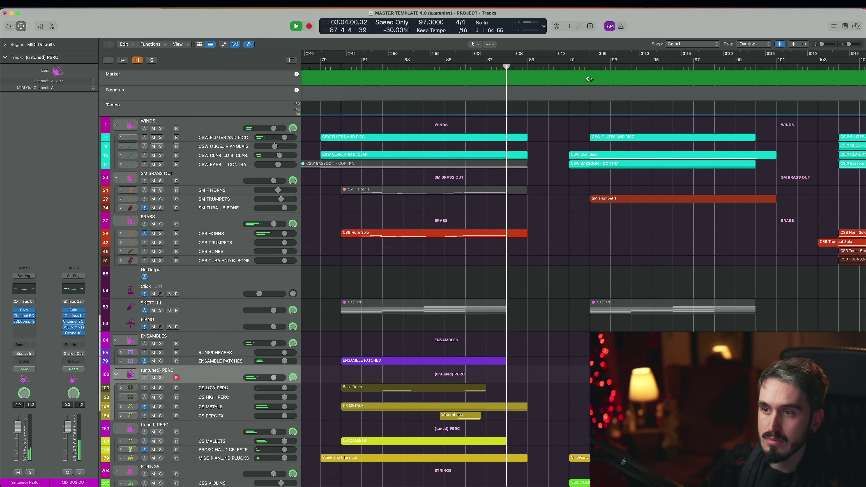
- Play the example starting at bar 91 and move playback on to bar 101 for the next brass example
scroll(647, 258, down, 5)
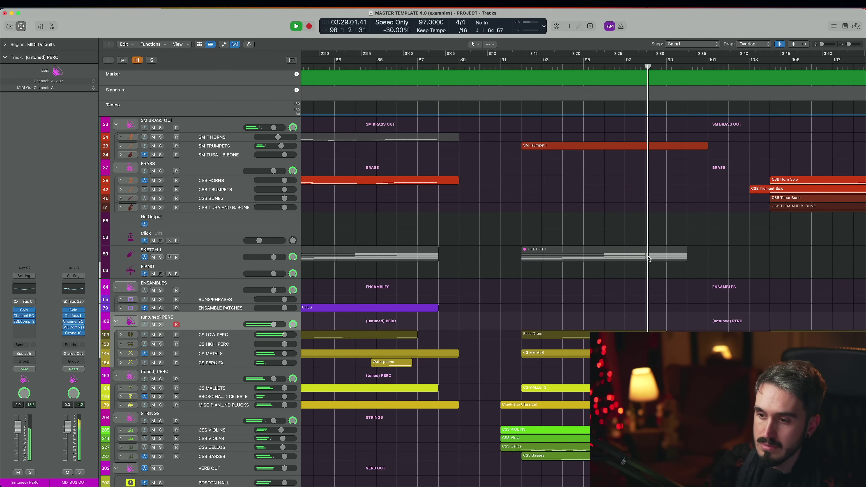
scroll(648, 258, right, 8)
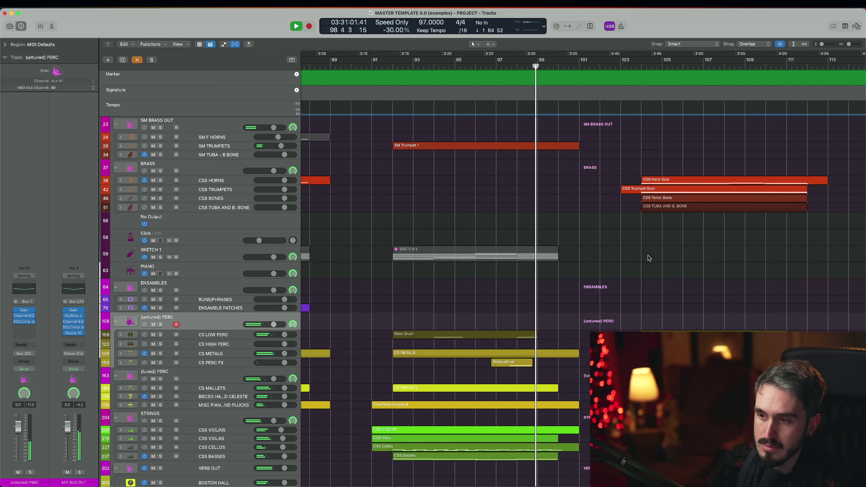
click(582, 67)
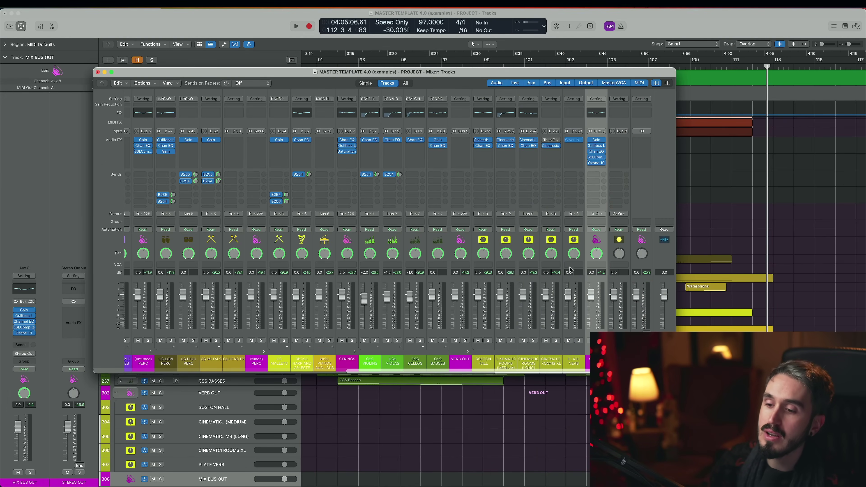
- Inspect the Gain and Gullfoss Live plugins on the MIX BUS OUT channel and close their windows
click(597, 141)
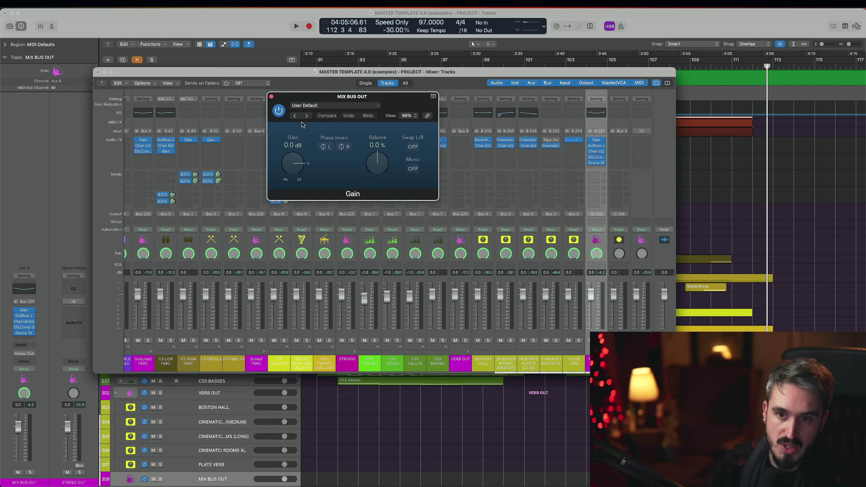
click(272, 97)
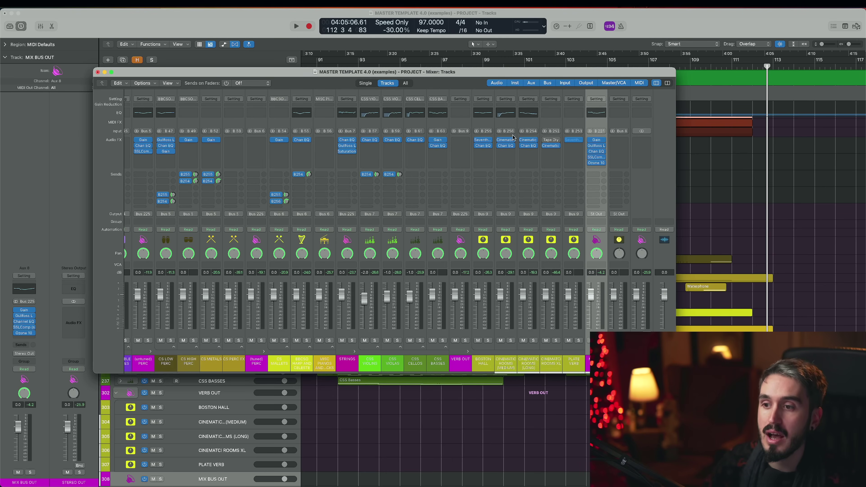
click(598, 147)
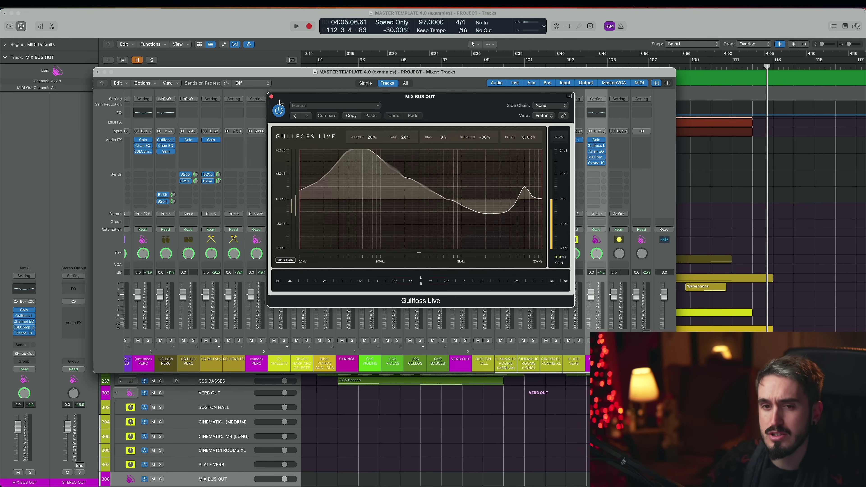
click(272, 97)
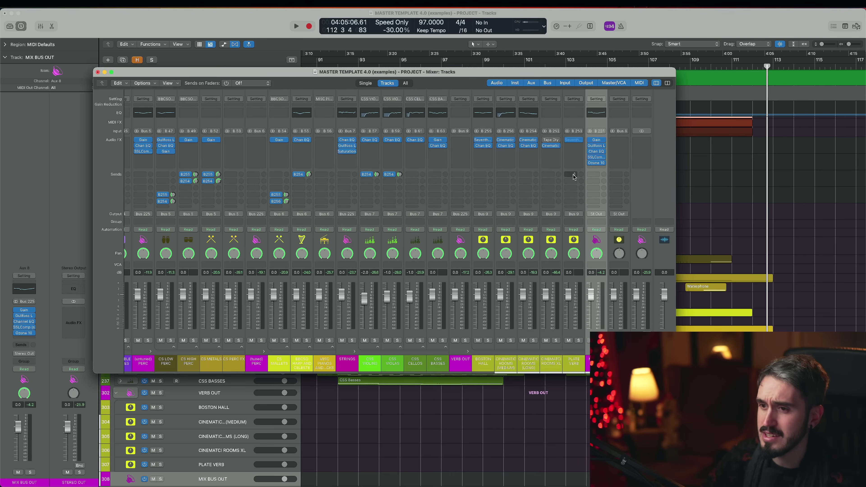
- Inspect the SSLComp bus compressor settings on the MIX BUS OUT channel and close its window
click(596, 152)
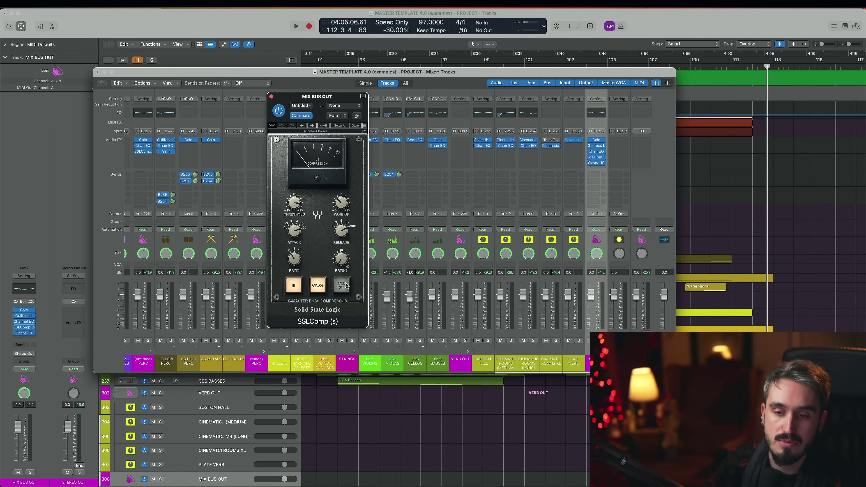
click(272, 97)
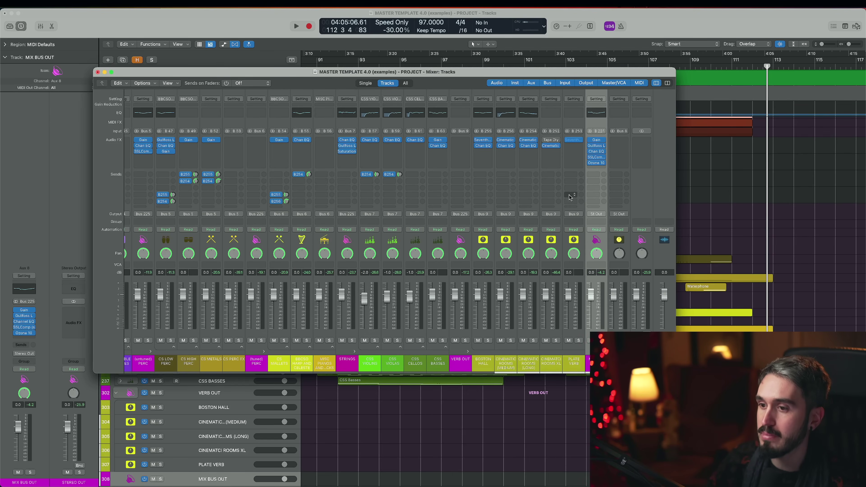
- Open Ozone 10 on the MIX BUS OUT channel and examine its Vintage Tape module and Equalizer 1's mid and side curves
click(599, 164)
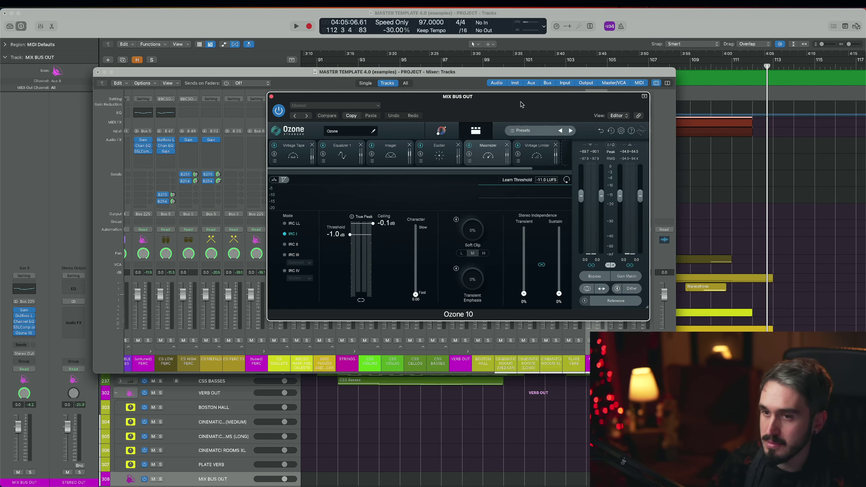
click(243, 147)
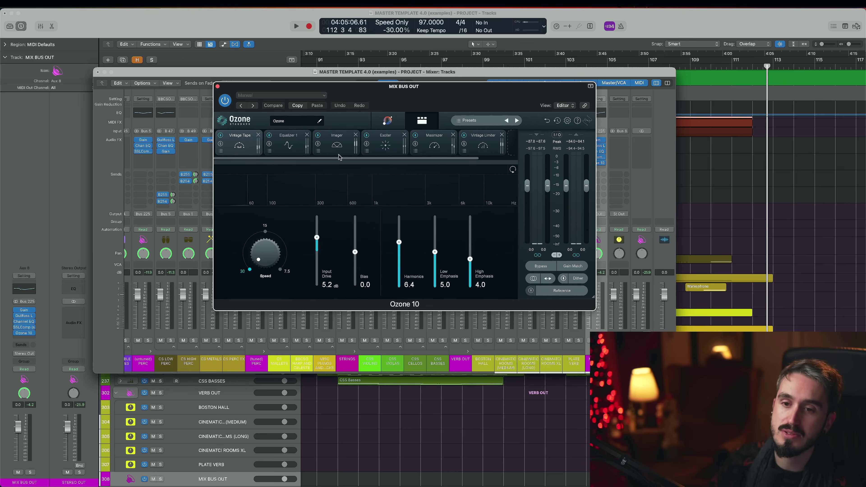
click(288, 145)
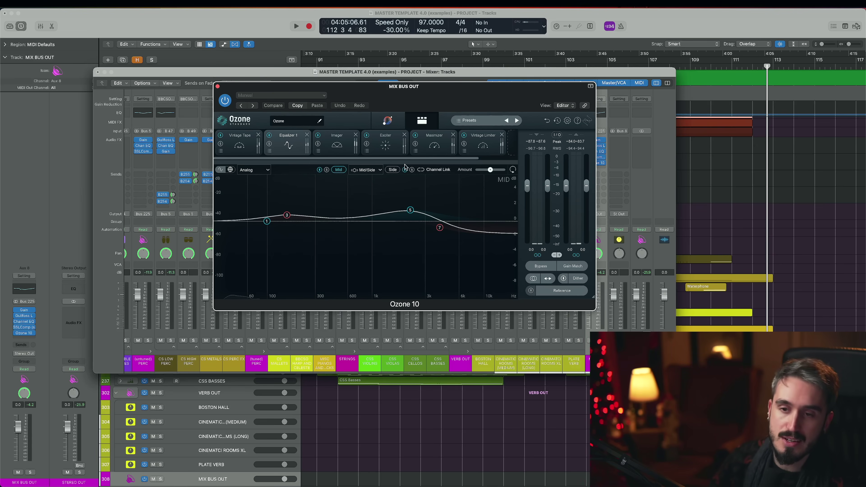
click(391, 171)
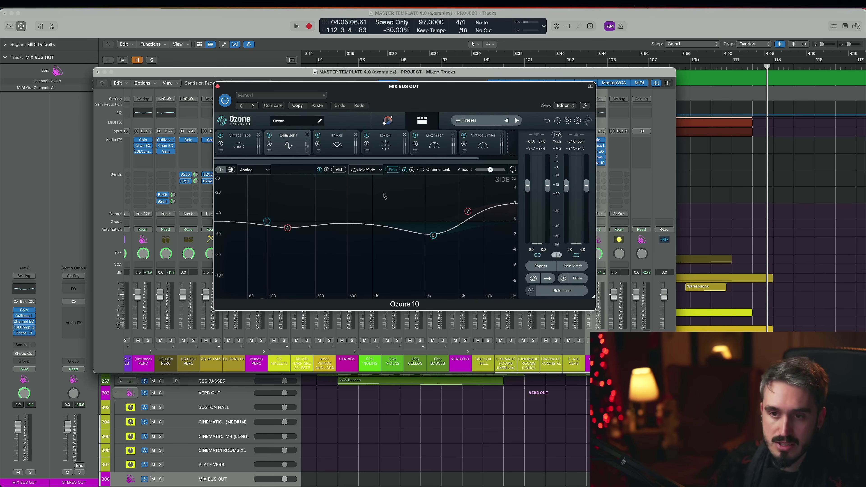
- Examine Ozone 10's Imager, Exciter, Maximizer and Vintage Limiter modules and close the plugin window
click(339, 144)
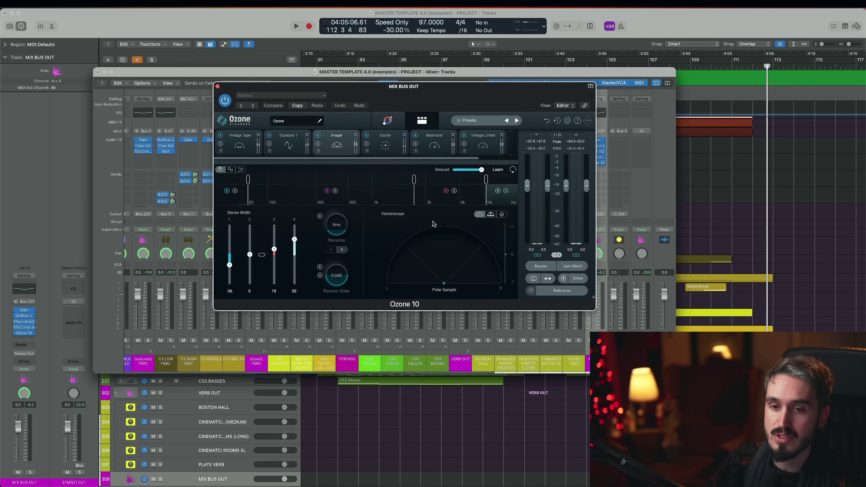
click(385, 143)
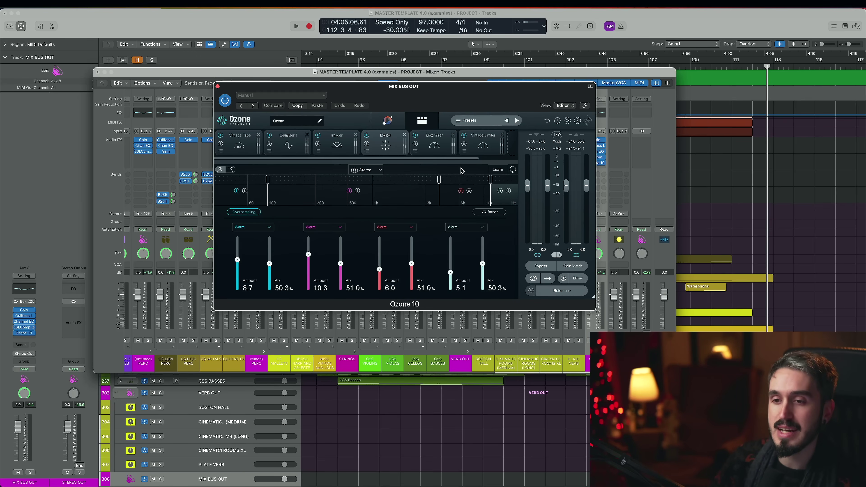
click(436, 145)
click(483, 146)
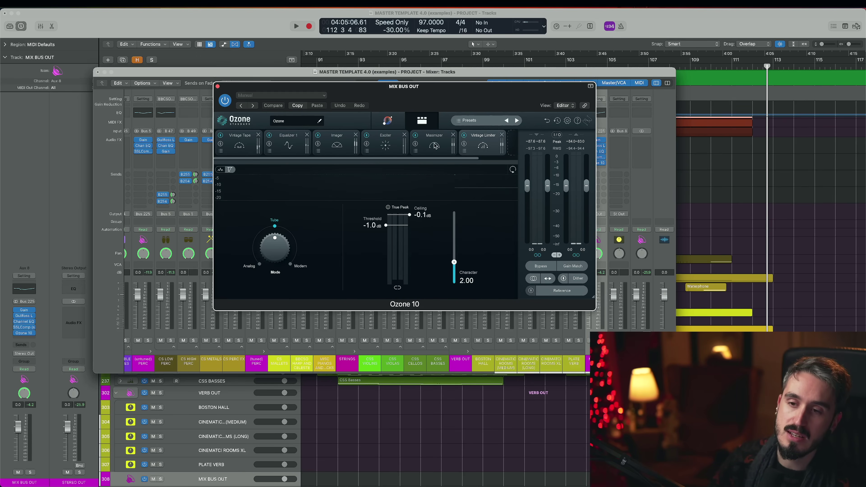
click(434, 146)
click(489, 147)
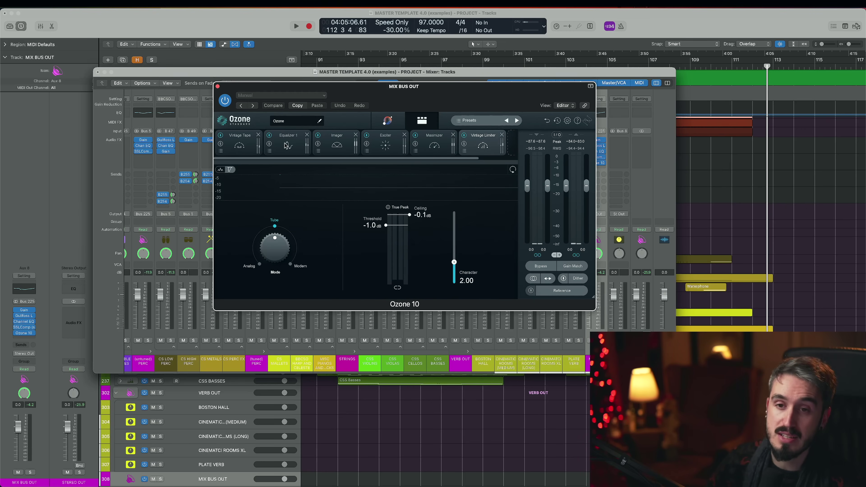
click(217, 87)
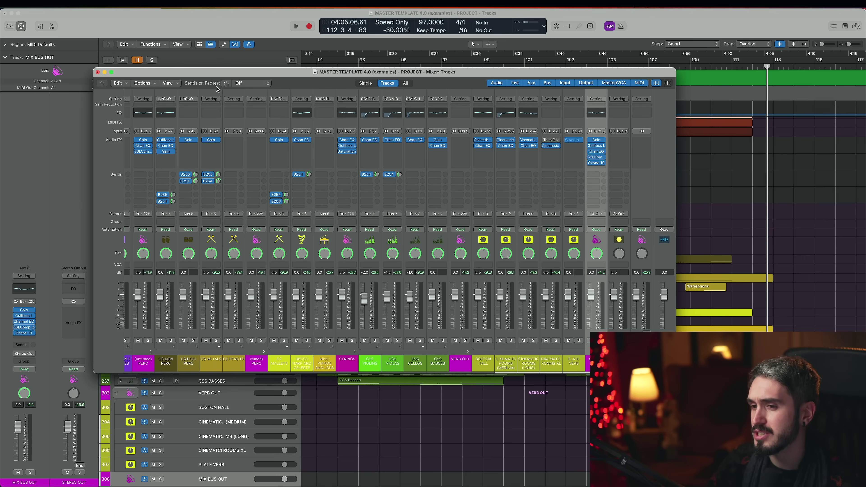